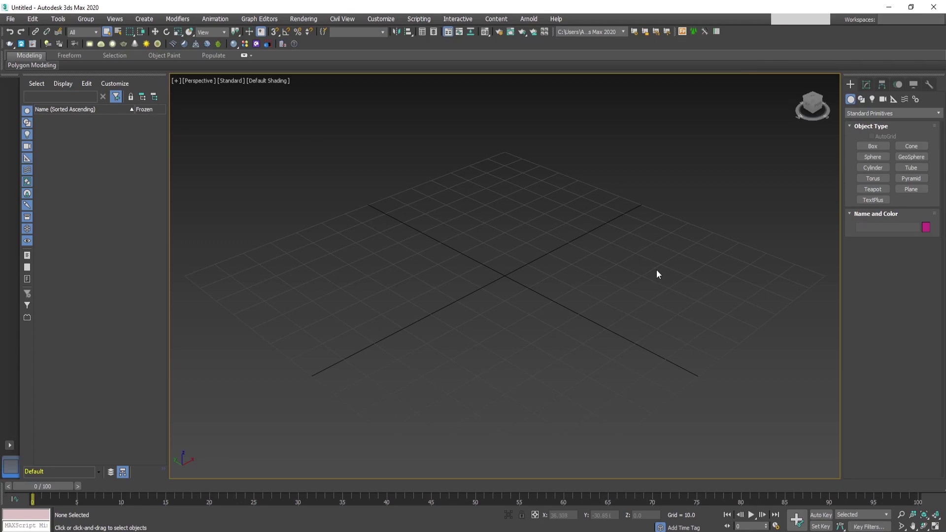
Draw a flat plane on the grid in the Perspective view.
{"action": "scroll", "coordinate": [655, 270], "scroll_direction": "down", "scroll_amount": 5}
{"action": "middle_click_drag", "start_coordinate": [655, 269], "coordinate": [554, 343]}
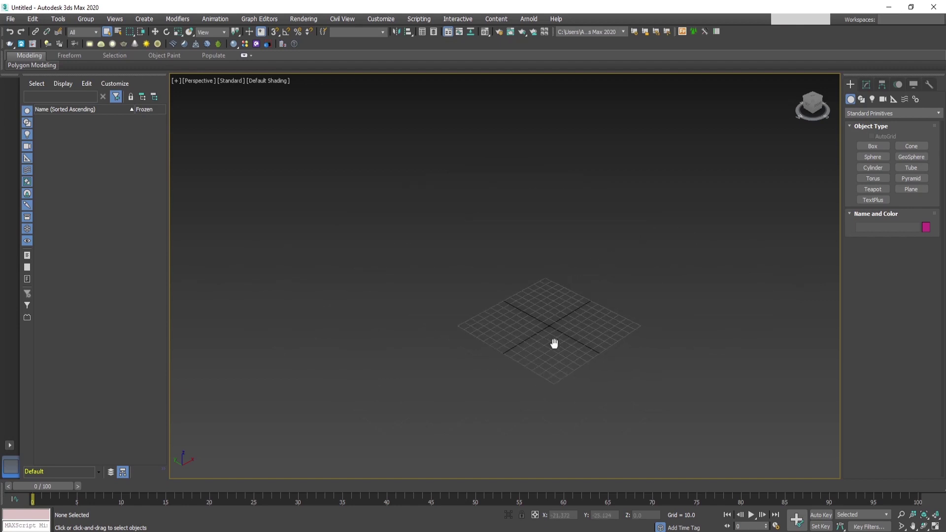
{"action": "left_click", "coordinate": [910, 189]}
{"action": "left_click_drag", "start_coordinate": [618, 246], "coordinate": [578, 457]}
{"action": "right_click", "coordinate": [614, 369]}
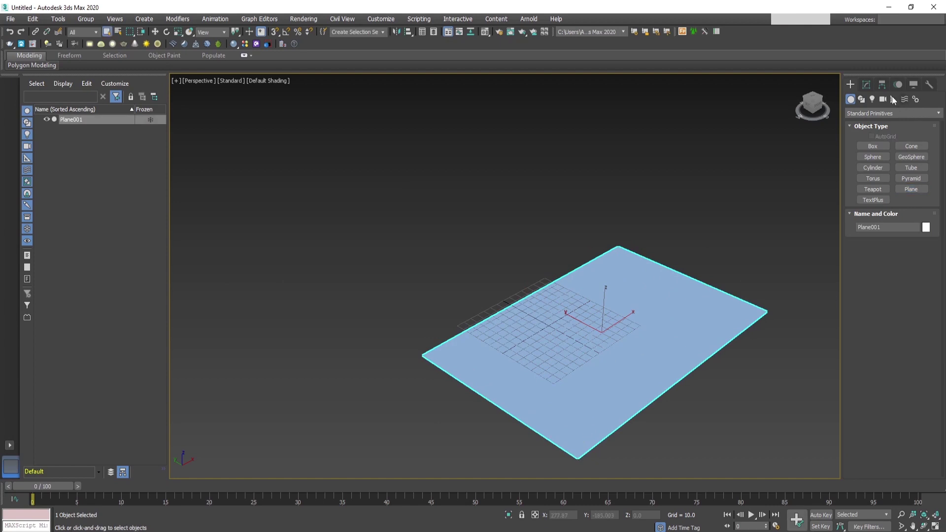
Set the plane's Length and Width to 500.
{"action": "left_click", "coordinate": [866, 84]}
{"action": "double_click", "coordinate": [904, 233]}
{"action": "type", "text": "500"}
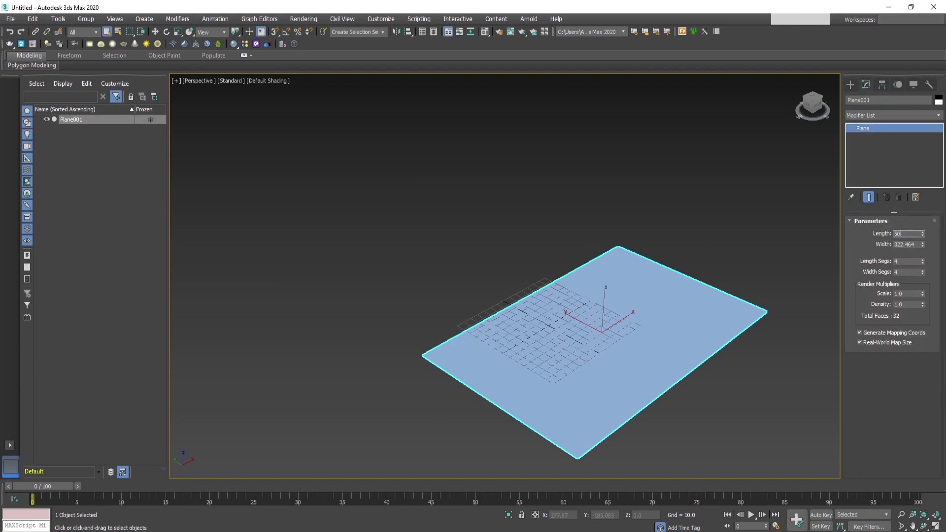
{"action": "left_click", "coordinate": [903, 244]}
{"action": "key", "text": "Return"}
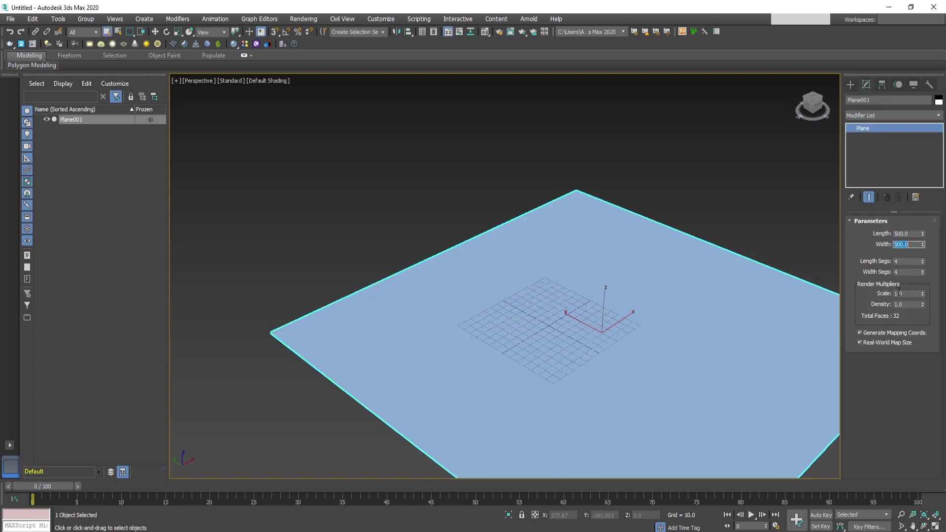
Centre the plane at the origin by zeroing its X and Y positions.
{"action": "left_click", "coordinate": [535, 516]}
{"action": "middle_click_drag", "start_coordinate": [601, 407], "coordinate": [583, 355]}
{"action": "key", "text": "w"}
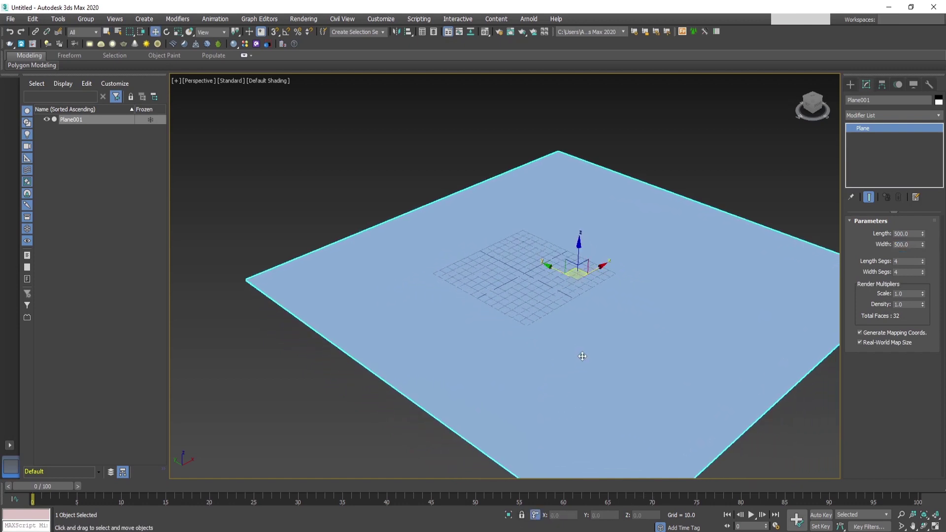
{"action": "left_click", "coordinate": [535, 515]}
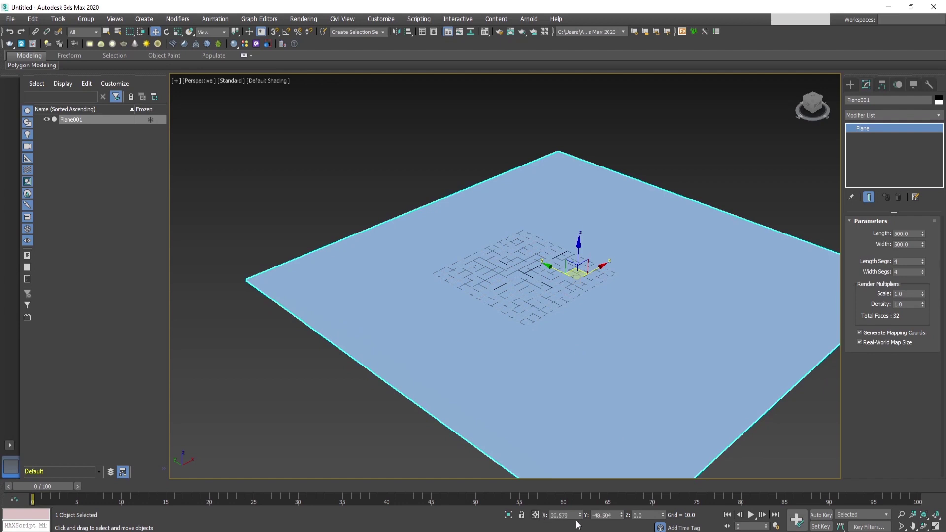
{"action": "right_click", "coordinate": [580, 515]}
{"action": "right_click", "coordinate": [622, 515]}
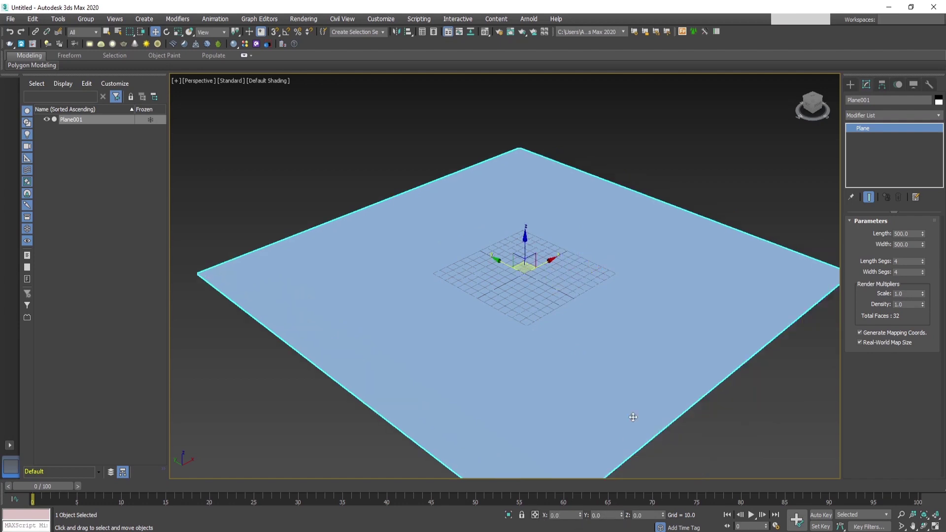
Shift-drag the plane upward on Z to start a raised clone.
{"action": "scroll", "coordinate": [600, 312], "scroll_direction": "down", "scroll_amount": 6}
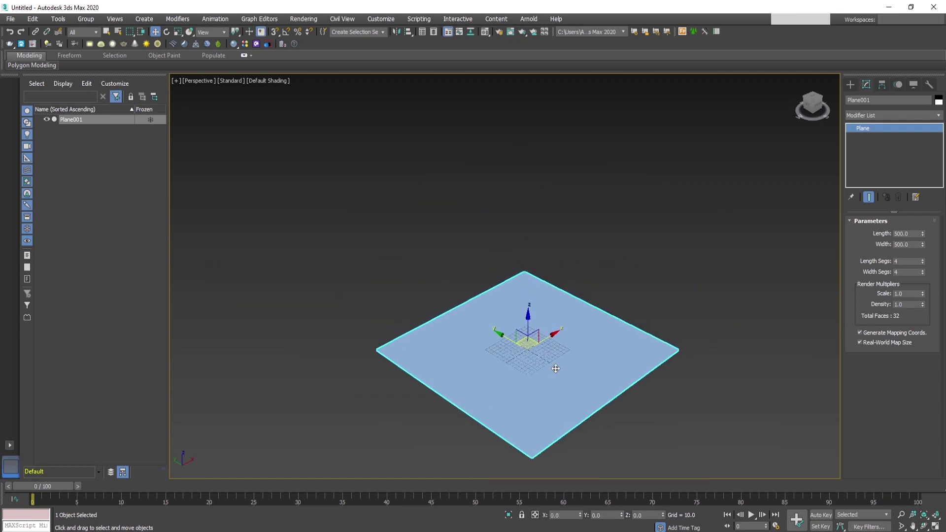
{"action": "scroll", "coordinate": [553, 363], "scroll_direction": "down", "scroll_amount": 4}
{"action": "left_click_drag", "start_coordinate": [530, 321], "coordinate": [526, 255], "text": "shift"}
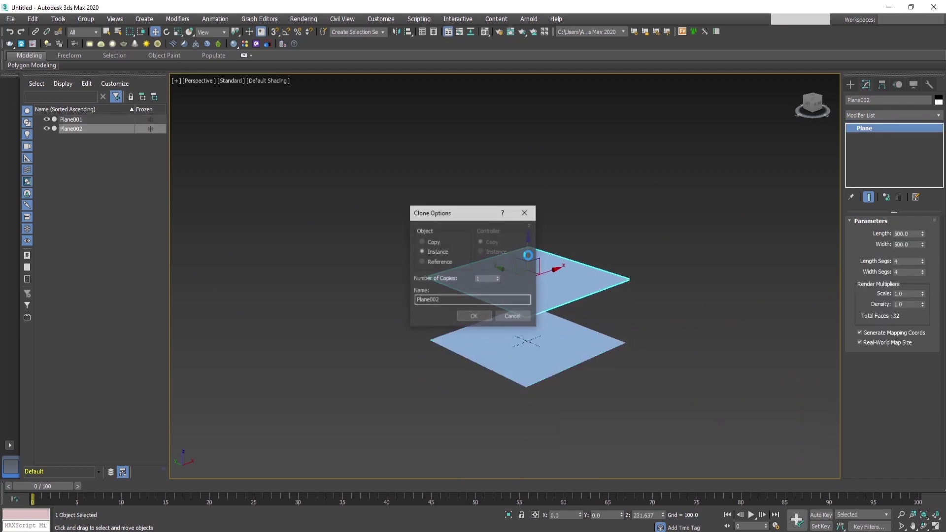
Confirm the copy as an instance and rotate it 90° upright about X with Angle Snap.
{"action": "left_click", "coordinate": [447, 256]}
{"action": "left_click", "coordinate": [474, 317]}
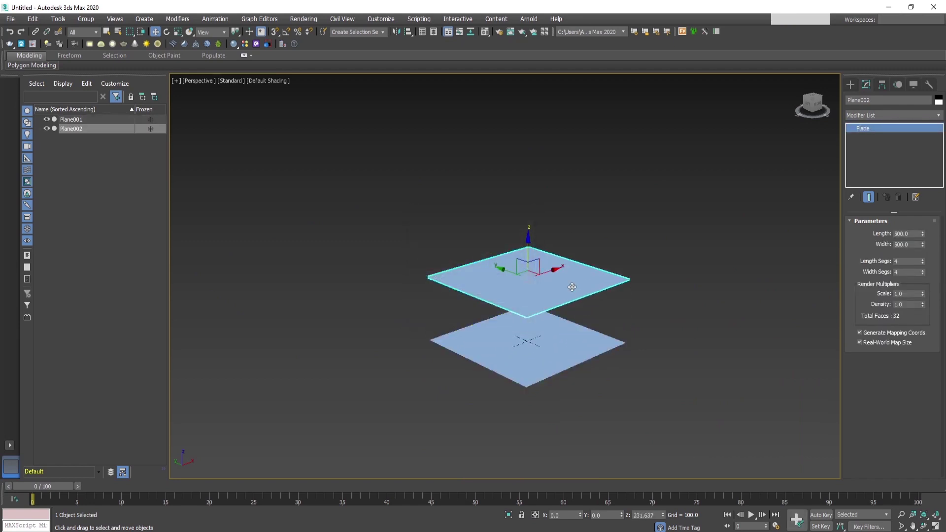
{"action": "key", "text": "e"}
{"action": "left_click_drag", "start_coordinate": [554, 266], "coordinate": [556, 305]}
{"action": "key", "text": "a"}
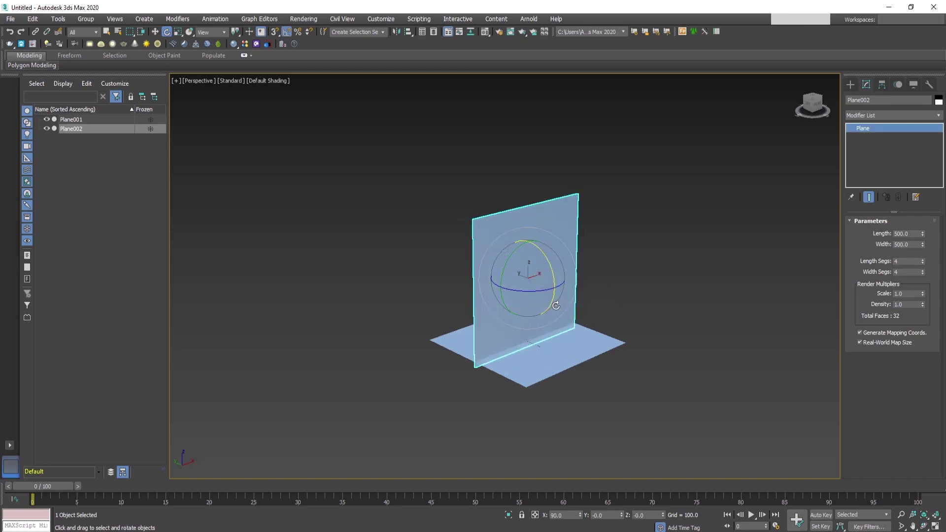
Resize the upright plane to Length 280 and Width 260.
{"action": "double_click", "coordinate": [902, 233]}
{"action": "key", "text": "Return"}
{"action": "double_click", "coordinate": [900, 243]}
{"action": "type", "text": "260"}
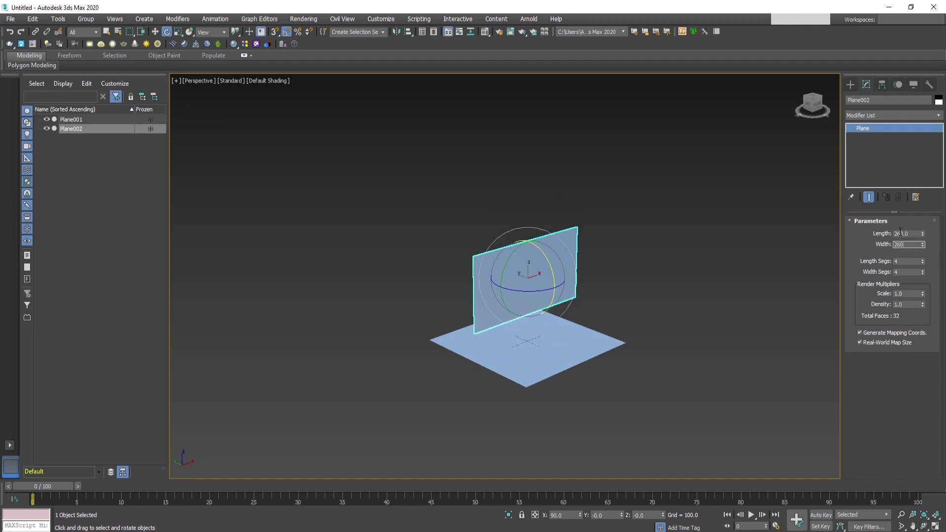
{"action": "left_click", "coordinate": [900, 233]}
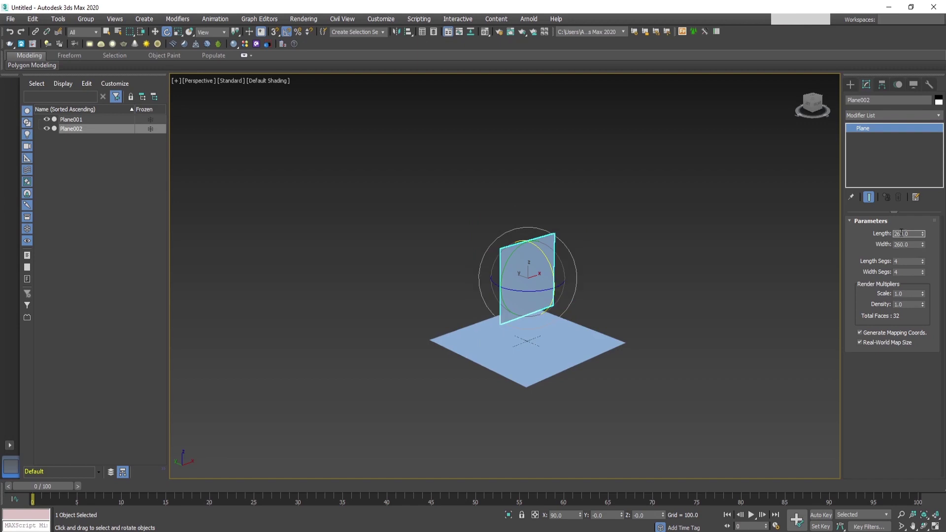
{"action": "type", "text": "8"}
{"action": "key", "text": "Return"}
{"action": "scroll", "coordinate": [572, 297], "scroll_direction": "up", "scroll_amount": 6}
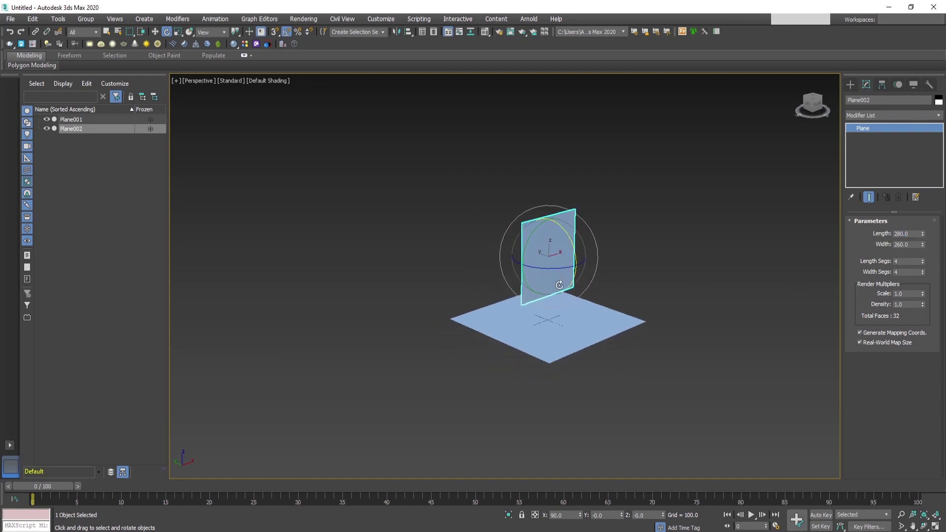
In the Front view, move the upright plane down onto the floor plane.
{"action": "key", "text": "w"}
{"action": "scroll", "coordinate": [557, 285], "scroll_direction": "up", "scroll_amount": 1}
{"action": "key", "text": "f"}
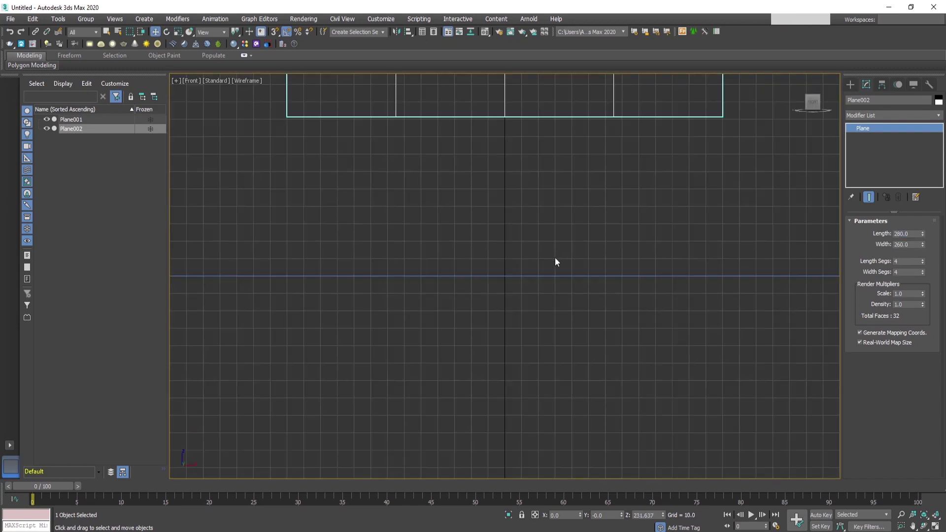
{"action": "middle_click_drag", "start_coordinate": [555, 257], "coordinate": [549, 269]}
{"action": "scroll", "coordinate": [549, 261], "scroll_direction": "down", "scroll_amount": 2}
{"action": "scroll", "coordinate": [519, 297], "scroll_direction": "down", "scroll_amount": 2}
{"action": "scroll", "coordinate": [519, 276], "scroll_direction": "up", "scroll_amount": 2}
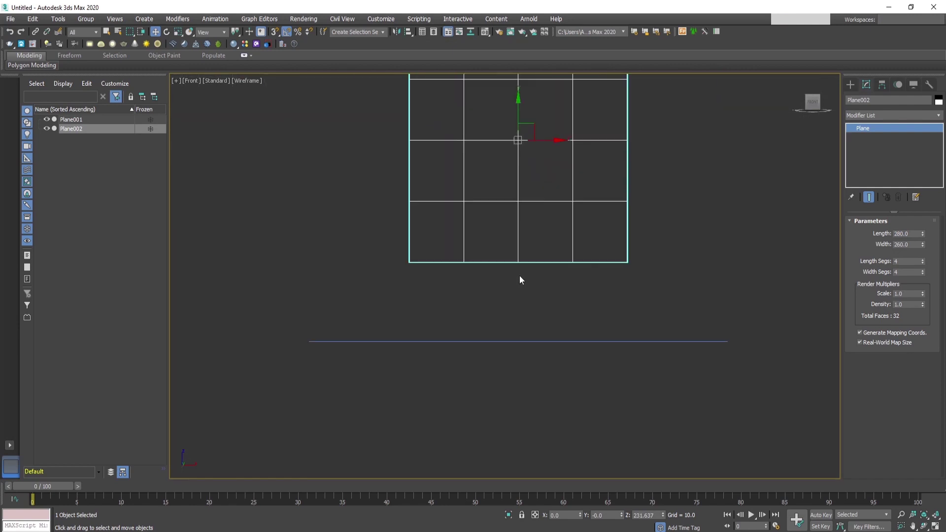
{"action": "left_click_drag", "start_coordinate": [516, 121], "coordinate": [516, 184]}
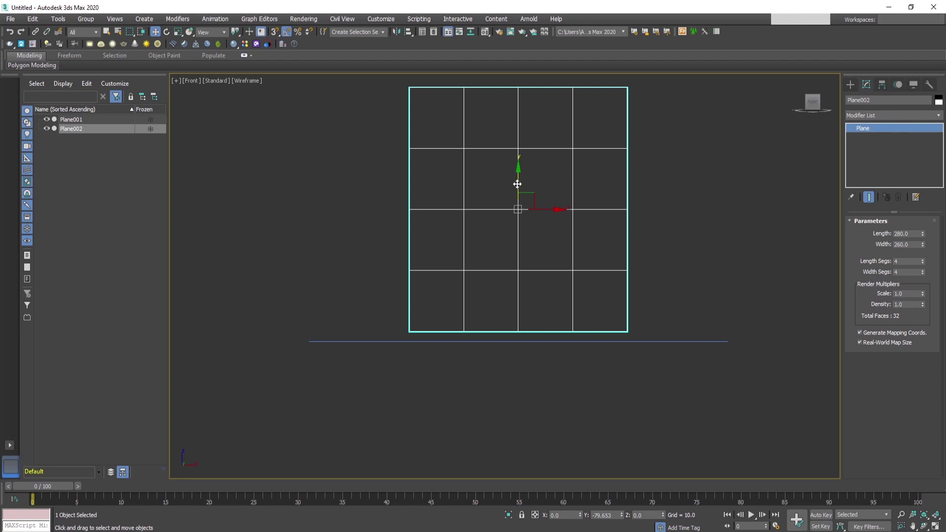
{"action": "middle_click_drag", "start_coordinate": [538, 214], "coordinate": [539, 324]}
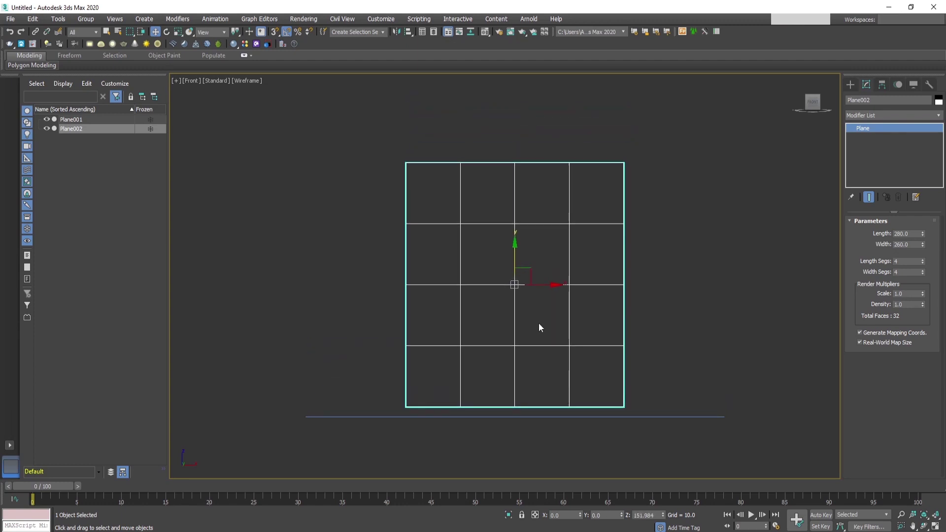
Give the upright plane 80 Length Segments and 70 Width Segments.
{"action": "double_click", "coordinate": [907, 263]}
{"action": "type", "text": "80"}
{"action": "key", "text": "Tab"}
{"action": "type", "text": "80"}
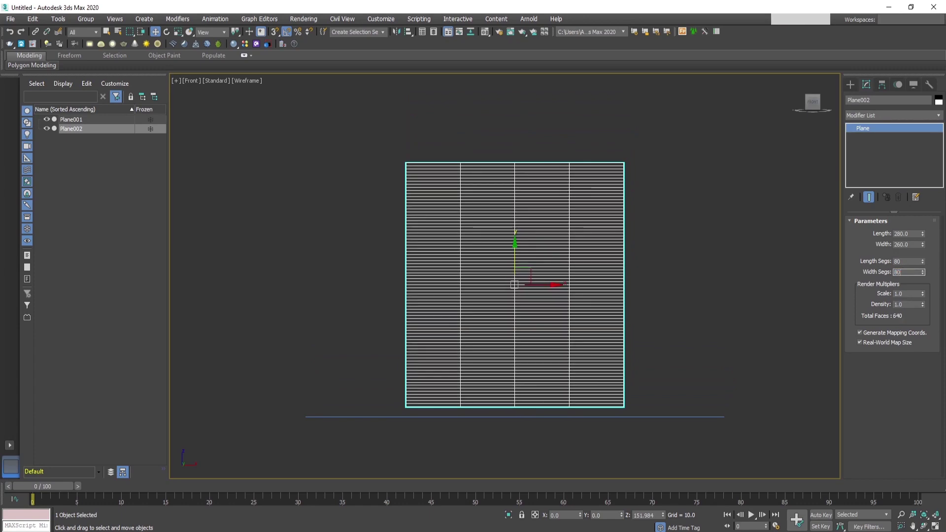
{"action": "key", "text": "Return"}
{"action": "scroll", "coordinate": [660, 212], "scroll_direction": "up", "scroll_amount": 8}
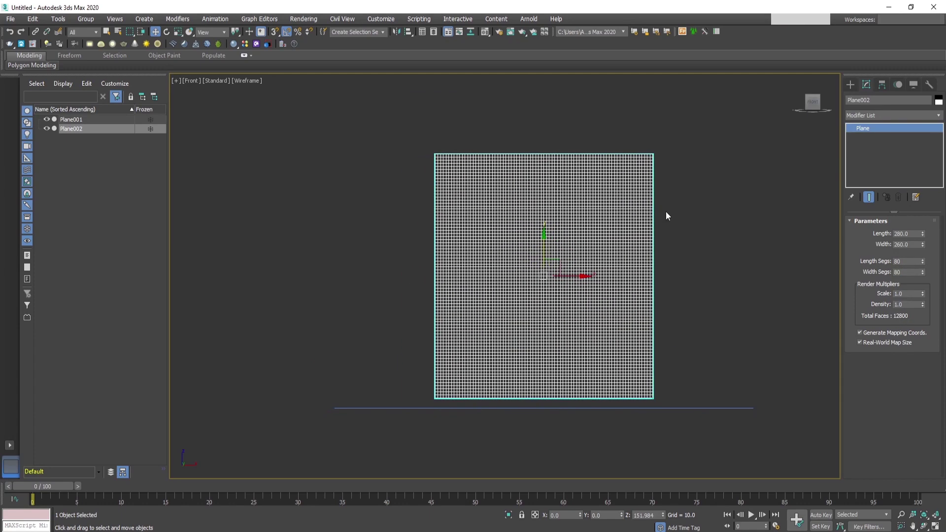
{"action": "scroll", "coordinate": [653, 230], "scroll_direction": "up", "scroll_amount": 4}
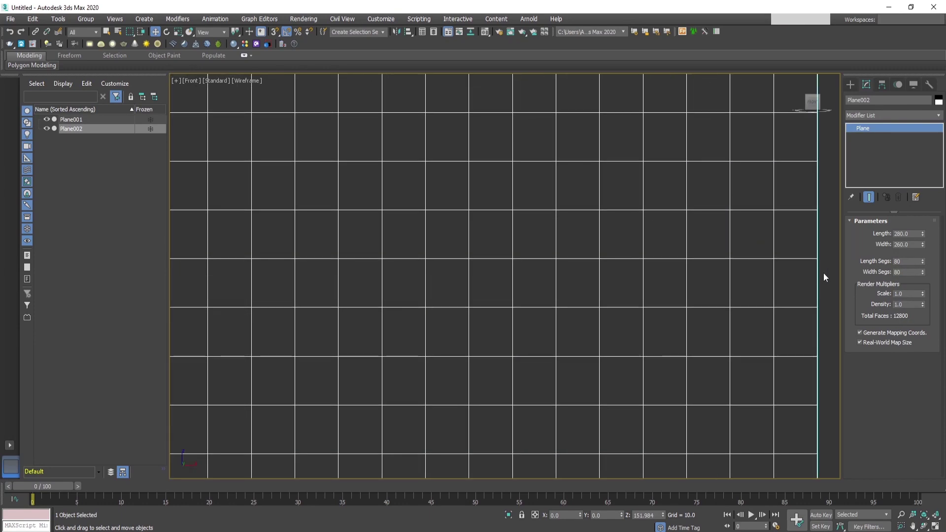
{"action": "double_click", "coordinate": [906, 260]}
{"action": "type", "text": "70"}
{"action": "key", "text": "Return"}
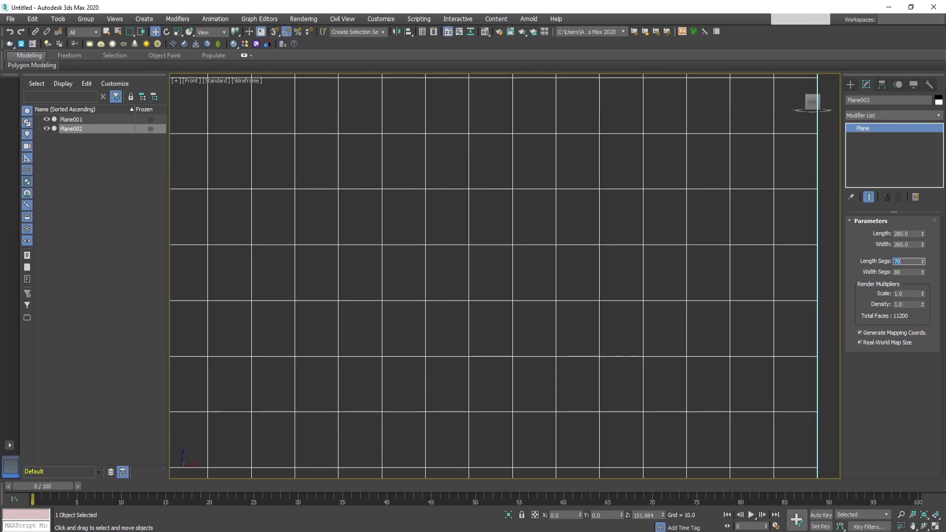
{"action": "type", "text": "80"}
{"action": "double_click", "coordinate": [902, 271]}
{"action": "type", "text": "70"}
{"action": "key", "text": "Return"}
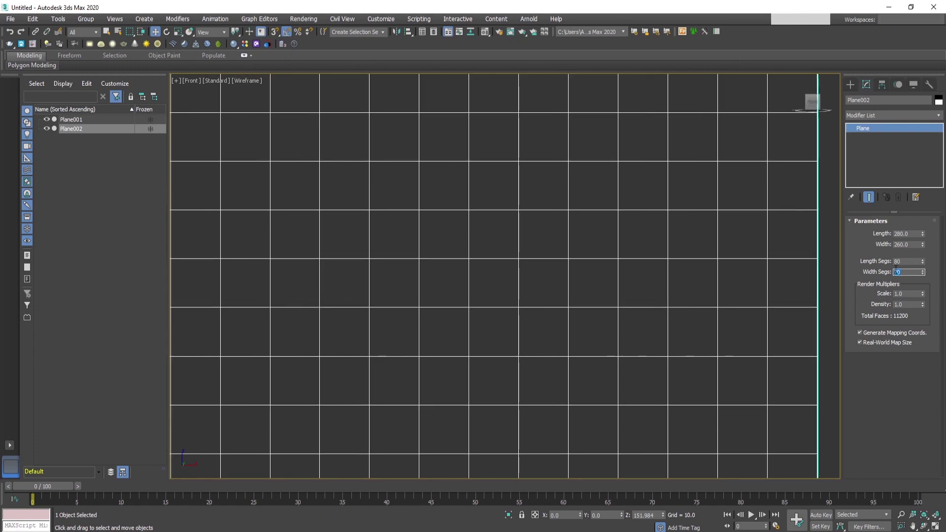
Return to the Perspective view and turn on Edged Faces with F4.
{"action": "scroll", "coordinate": [714, 250], "scroll_direction": "down", "scroll_amount": 10}
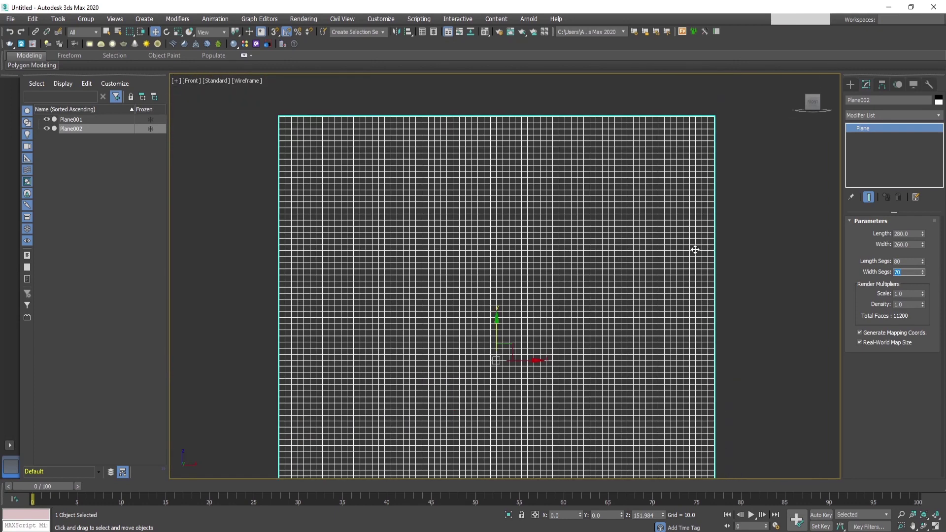
{"action": "mouse_move", "coordinate": [586, 253]}
{"action": "middle_mouse_down"}
{"action": "mouse_move", "coordinate": [623, 236]}
{"action": "mouse_move", "coordinate": [569, 285]}
{"action": "mouse_move", "coordinate": [575, 302]}
{"action": "mouse_move", "coordinate": [545, 299]}
{"action": "mouse_move", "coordinate": [648, 280]}
{"action": "middle_mouse_up"}
{"action": "key", "text": "p"}
{"action": "key", "text": "F4"}
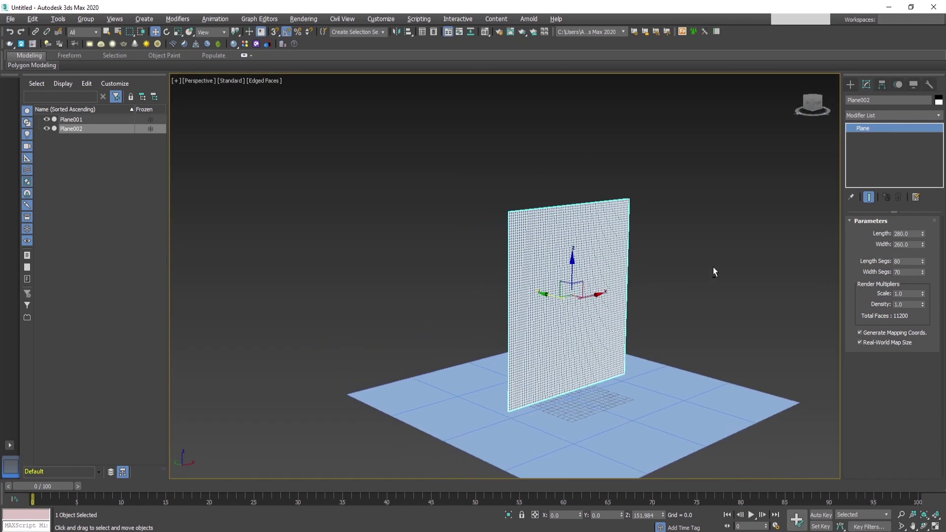
Draw a long, thin box in the Top view.
{"action": "left_click", "coordinate": [850, 85]}
{"action": "left_click", "coordinate": [873, 146]}
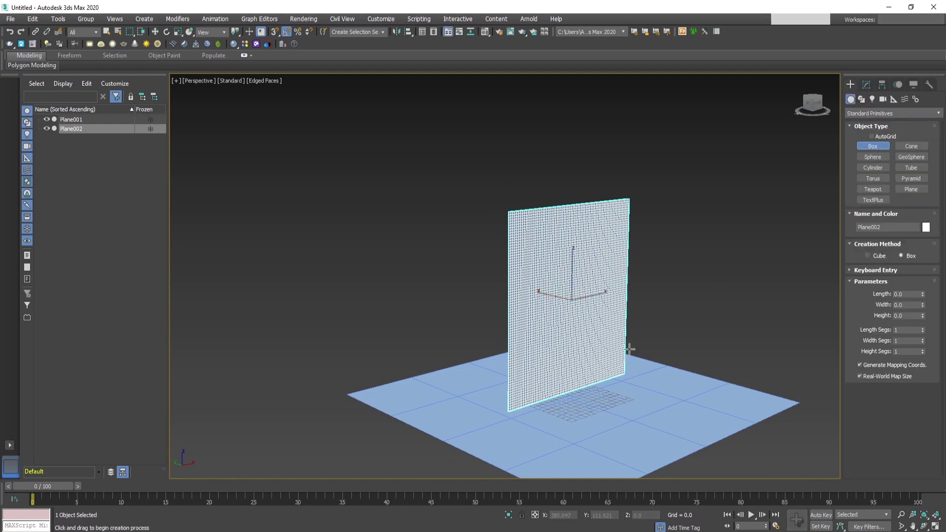
{"action": "middle_click_drag", "start_coordinate": [635, 325], "coordinate": [667, 328], "text": "alt"}
{"action": "key", "text": "t"}
{"action": "scroll", "coordinate": [613, 298], "scroll_direction": "down", "scroll_amount": 5}
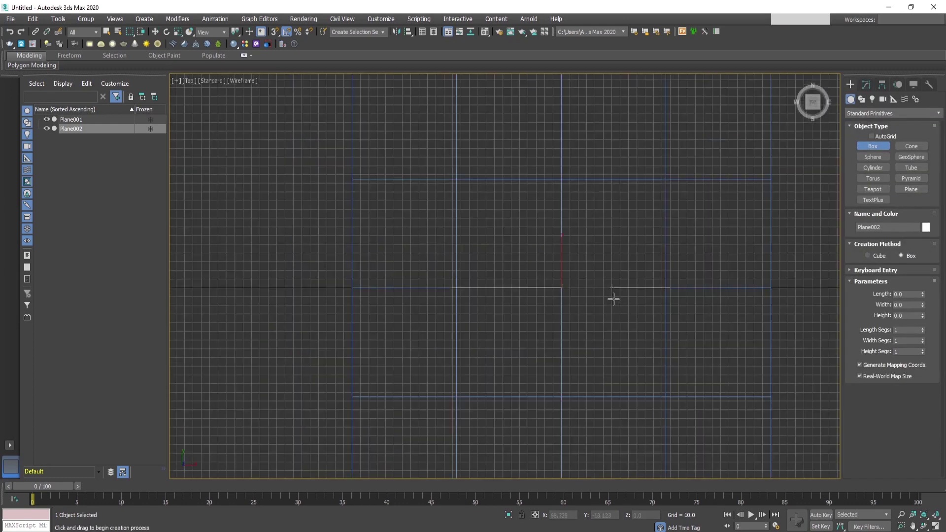
{"action": "scroll", "coordinate": [625, 300], "scroll_direction": "up", "scroll_amount": 4}
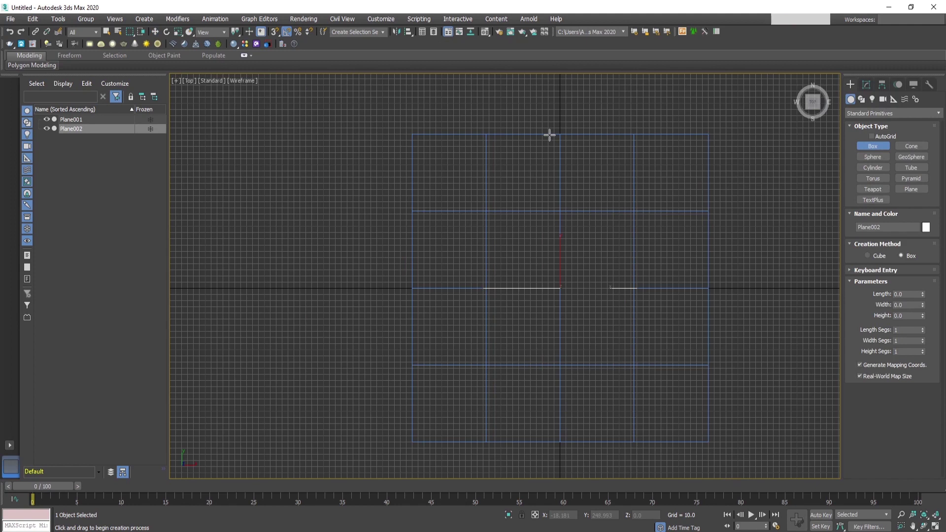
{"action": "left_click_drag", "start_coordinate": [551, 167], "coordinate": [570, 408]}
{"action": "left_click", "coordinate": [566, 400]}
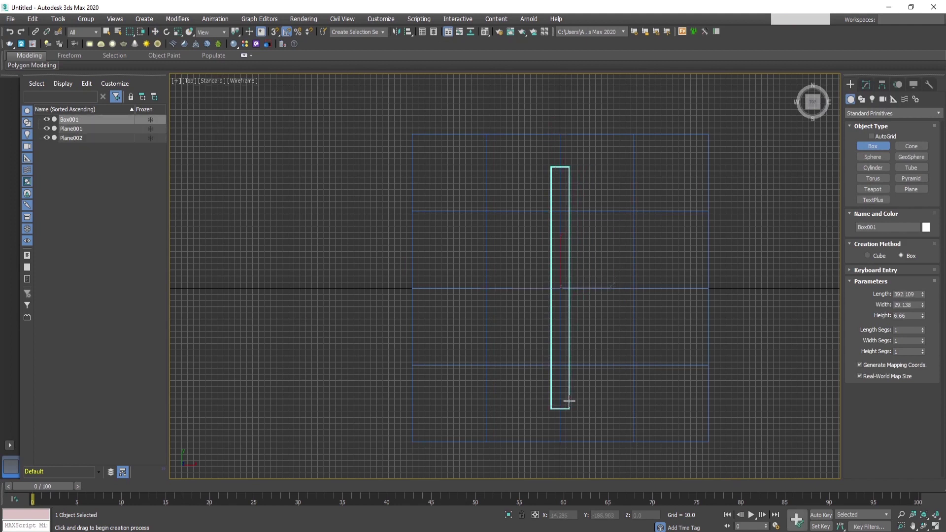
Rotate the box about Z to face front and lift it to about 248 on Z.
{"action": "scroll", "coordinate": [569, 337], "scroll_direction": "up", "scroll_amount": 2}
{"action": "key", "text": "w"}
{"action": "key", "text": "p"}
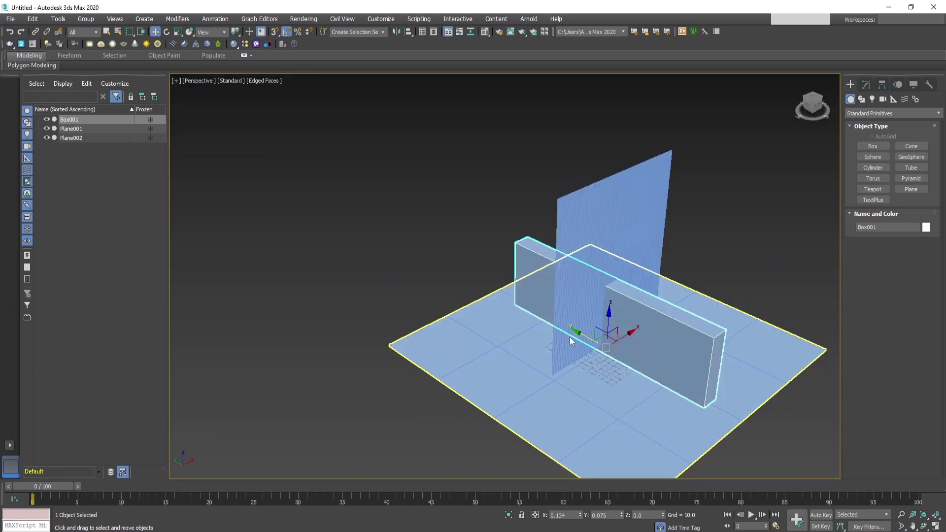
{"action": "middle_click_drag", "start_coordinate": [574, 327], "coordinate": [645, 313], "text": "alt"}
{"action": "key", "text": "e"}
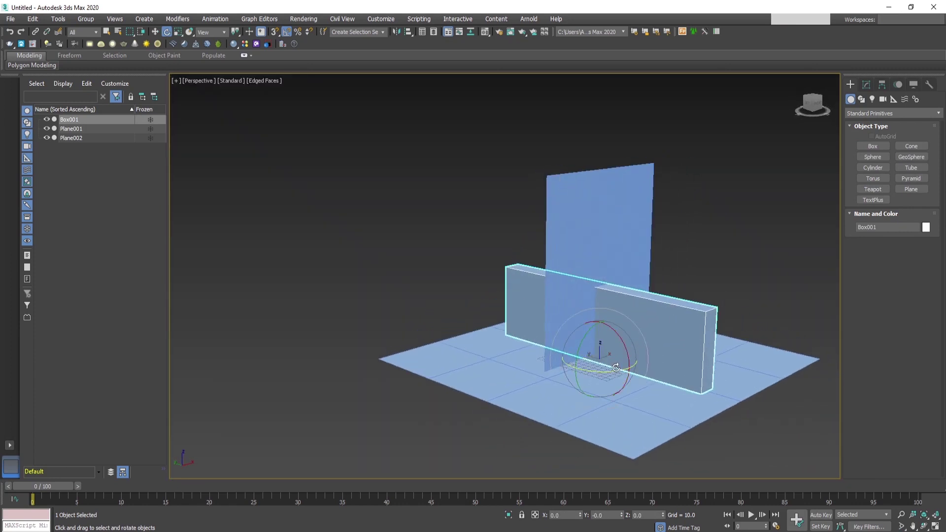
{"action": "left_click_drag", "start_coordinate": [616, 368], "coordinate": [566, 378]}
{"action": "key", "text": "w"}
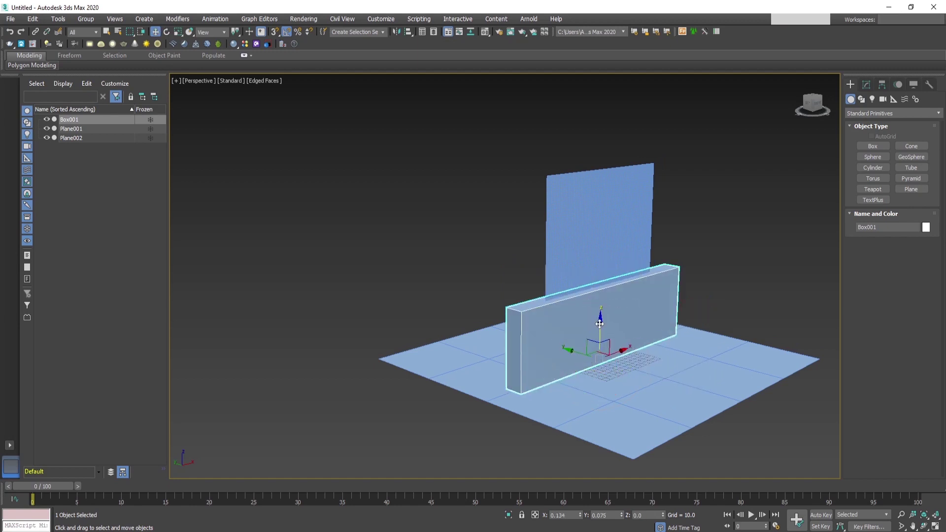
{"action": "left_click_drag", "start_coordinate": [598, 326], "coordinate": [605, 156]}
{"action": "left_click", "coordinate": [866, 83]}
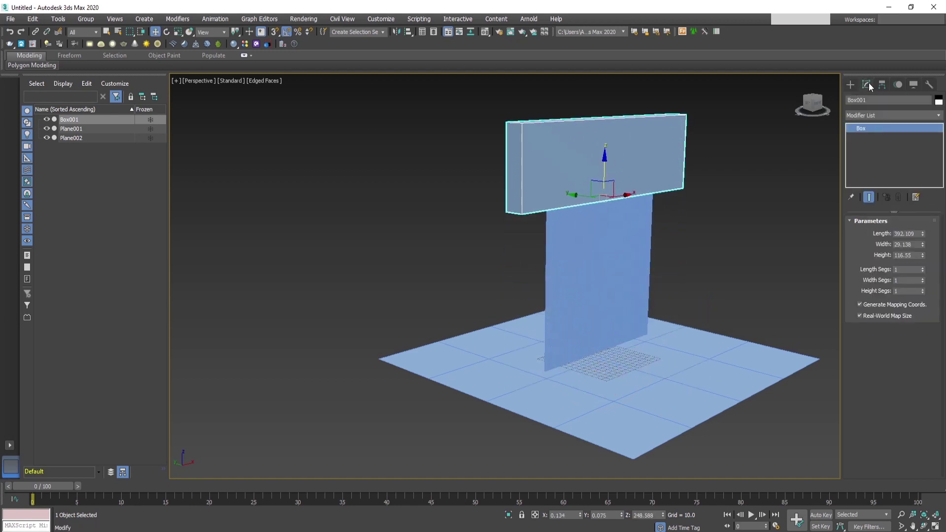
Set the box to Length 300, Width 30 and Height 30.
{"action": "double_click", "coordinate": [905, 255]}
{"action": "type", "text": "30"}
{"action": "double_click", "coordinate": [906, 244]}
{"action": "type", "text": "3"}
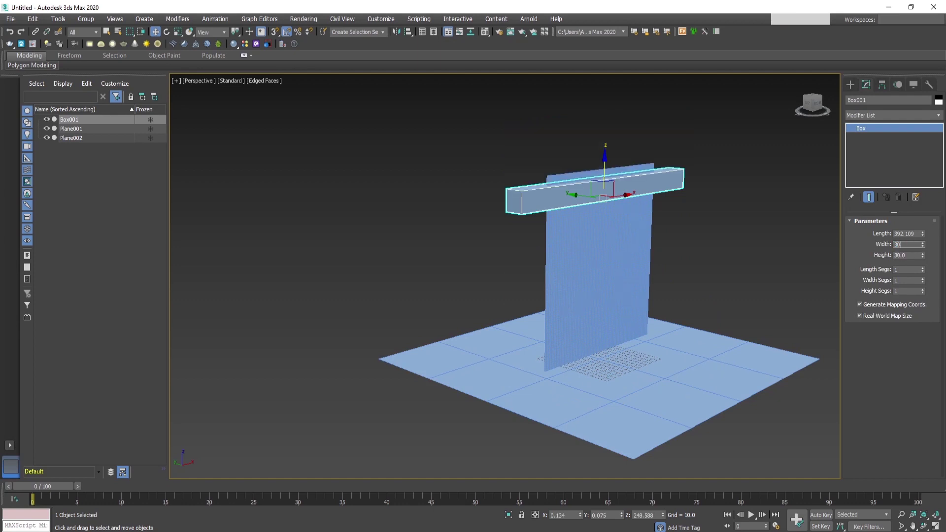
{"action": "double_click", "coordinate": [905, 233]}
{"action": "type", "text": "300"}
{"action": "key", "text": "Return"}
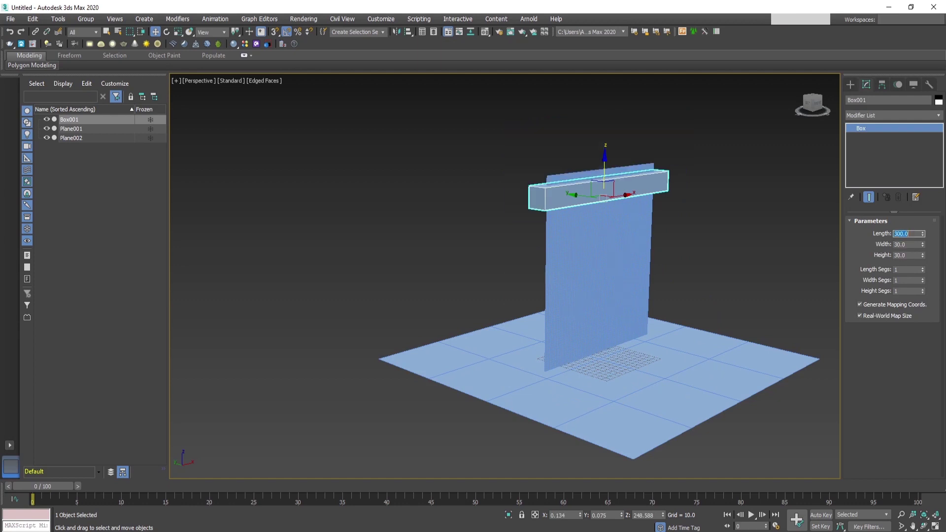
Raise the box so it rests on the curtain plane's top edge.
{"action": "scroll", "coordinate": [623, 221], "scroll_direction": "up", "scroll_amount": 5}
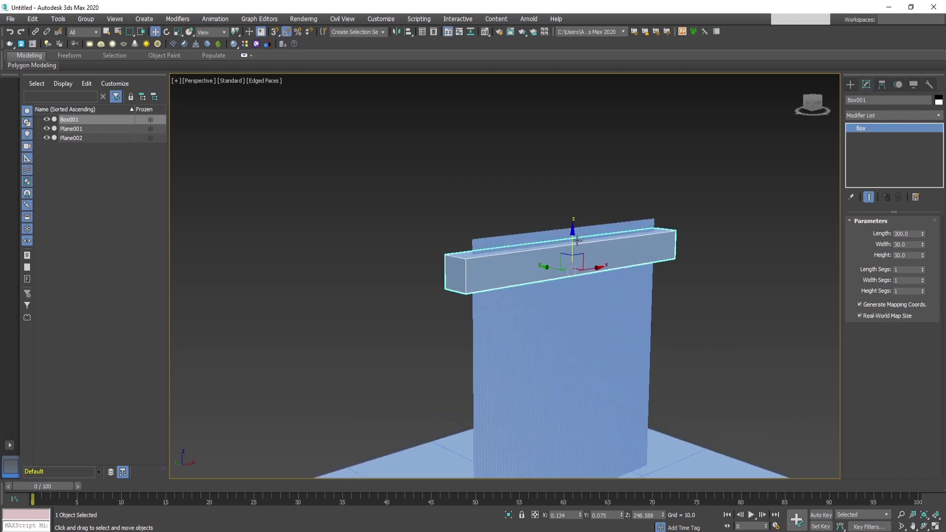
{"action": "left_click_drag", "start_coordinate": [573, 234], "coordinate": [573, 203]}
{"action": "middle_click_drag", "start_coordinate": [586, 241], "coordinate": [635, 340], "text": "alt"}
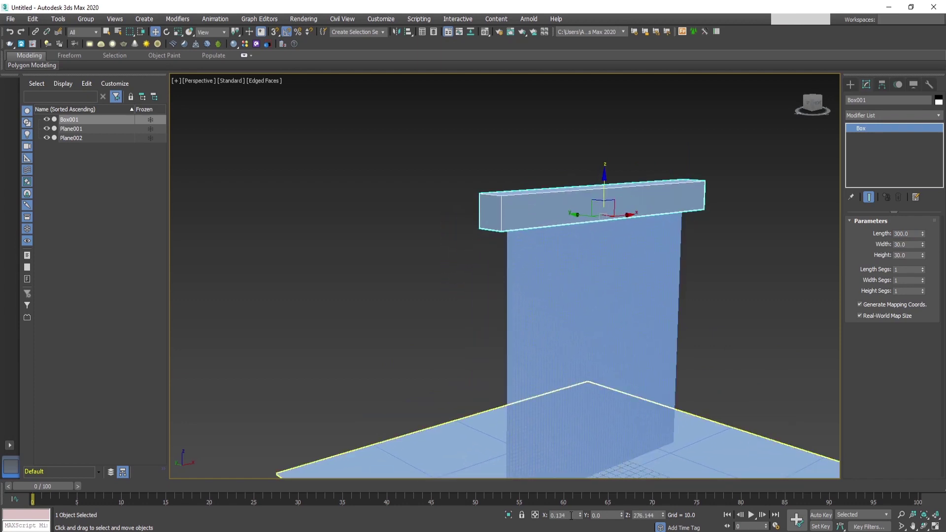
{"action": "middle_click_drag", "start_coordinate": [611, 374], "coordinate": [589, 331], "text": "alt"}
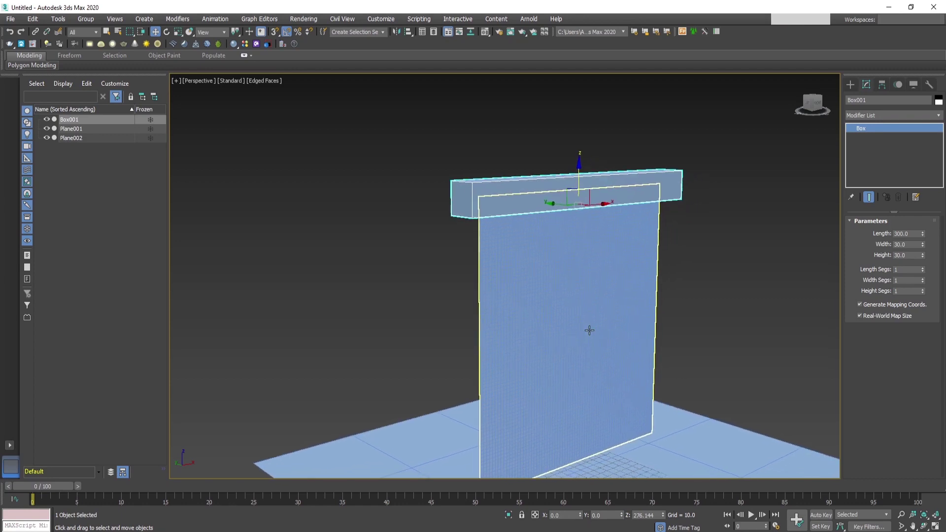
{"action": "key", "text": "f"}
{"action": "middle_click_drag", "start_coordinate": [597, 76], "coordinate": [593, 148]}
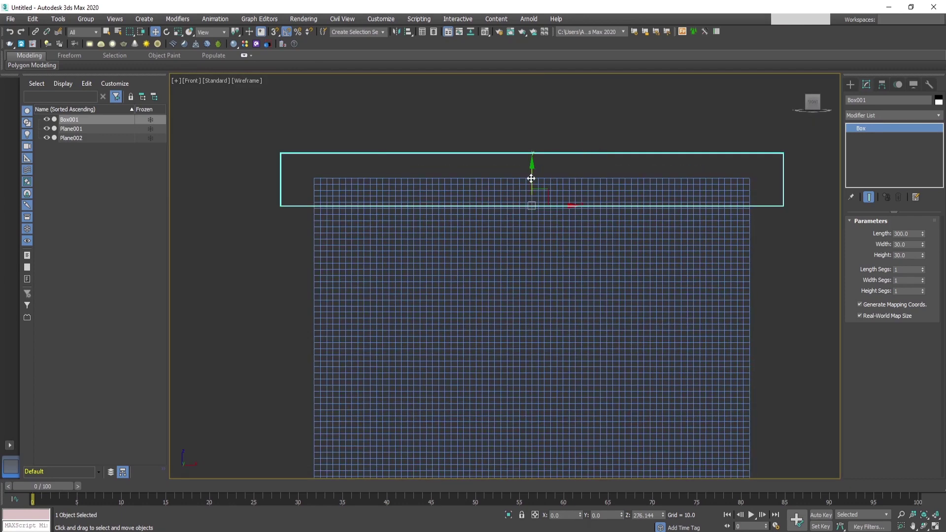
{"action": "left_click_drag", "start_coordinate": [532, 178], "coordinate": [532, 164]}
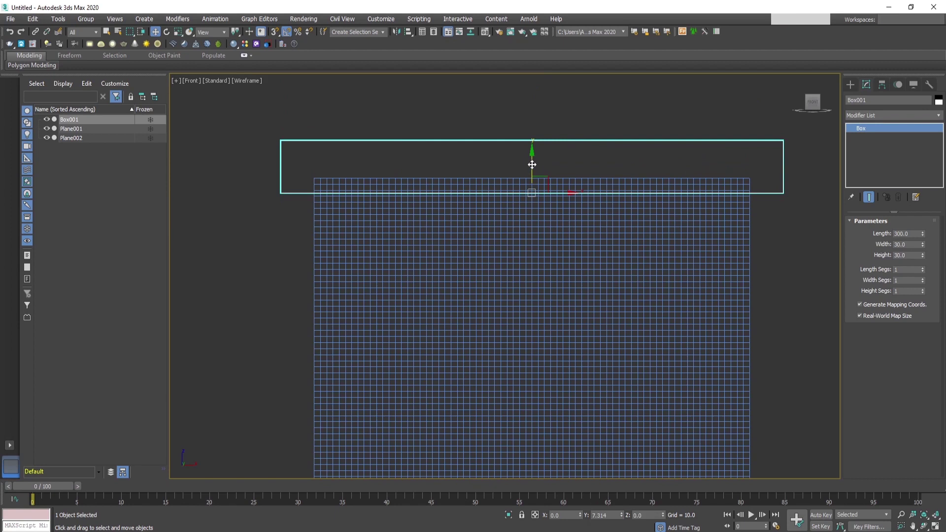
Increase the box's Length Segments to 5.
{"action": "left_click", "coordinate": [923, 268]}
{"action": "left_click", "coordinate": [923, 268]}
{"action": "left_click", "coordinate": [922, 268]}
Return to the Perspective view and select the curtain plane Plane002.
{"action": "scroll", "coordinate": [563, 222], "scroll_direction": "down", "scroll_amount": 3}
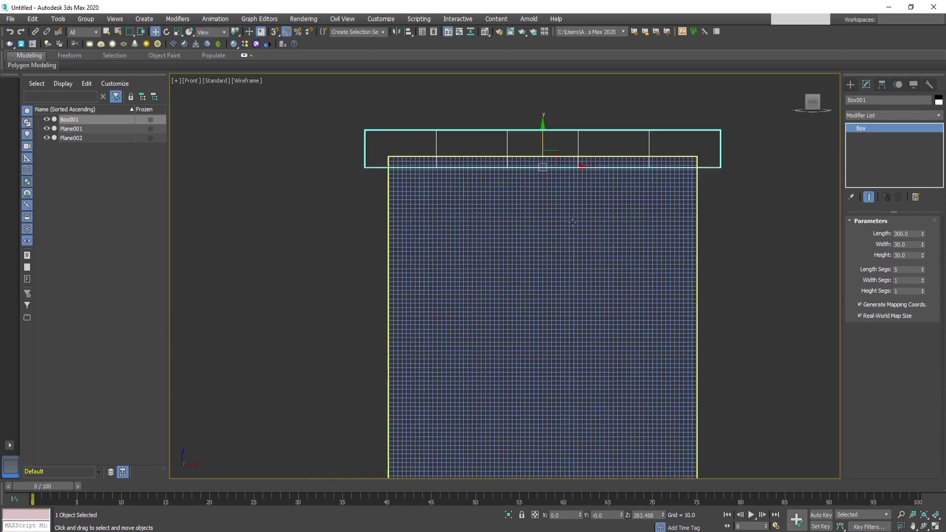
{"action": "middle_click_drag", "start_coordinate": [576, 232], "coordinate": [572, 212]}
{"action": "scroll", "coordinate": [572, 212], "scroll_direction": "down", "scroll_amount": 2}
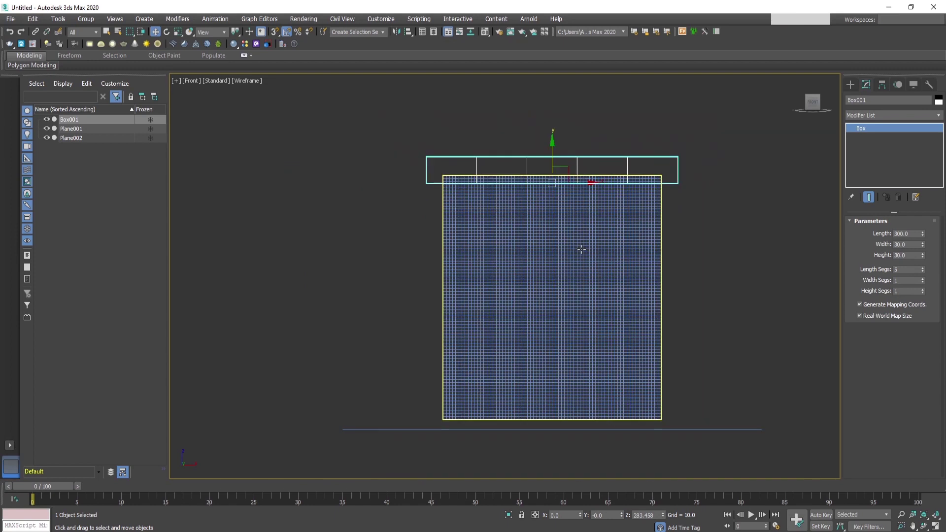
{"action": "middle_click_drag", "start_coordinate": [589, 235], "coordinate": [600, 284]}
{"action": "key", "text": "p"}
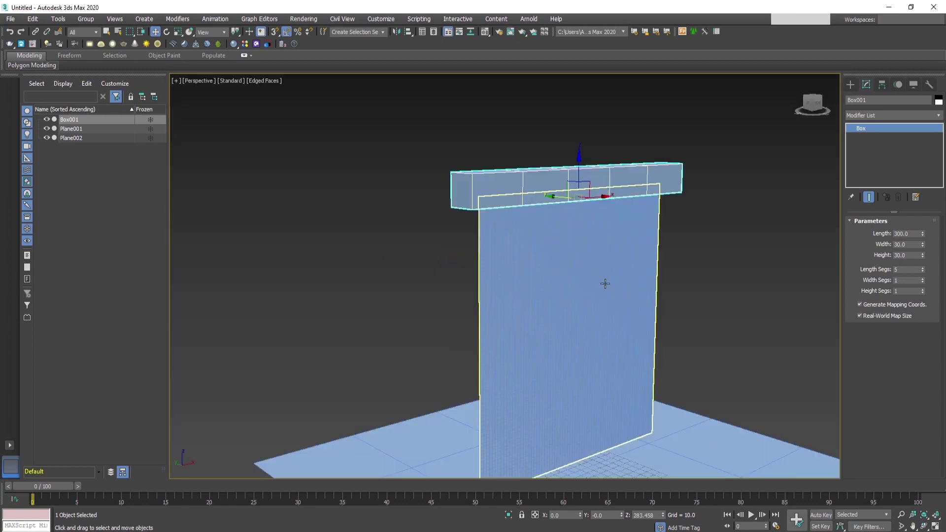
{"action": "scroll", "coordinate": [604, 282], "scroll_direction": "down", "scroll_amount": 4}
{"action": "middle_click_drag", "start_coordinate": [655, 295], "coordinate": [633, 310]}
{"action": "scroll", "coordinate": [634, 294], "scroll_direction": "up", "scroll_amount": 3}
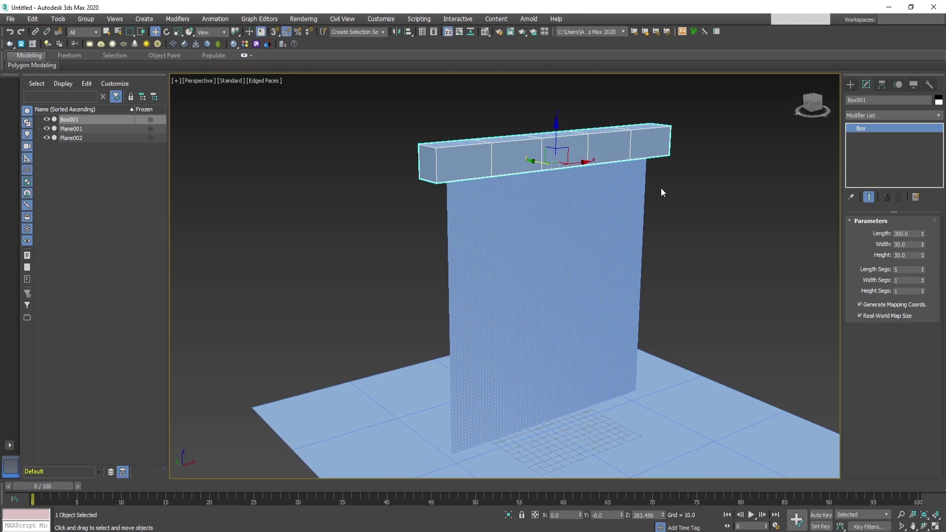
{"action": "left_click", "coordinate": [639, 196]}
Add a Cloth modifier to Plane002.
{"action": "left_click", "coordinate": [938, 116]}
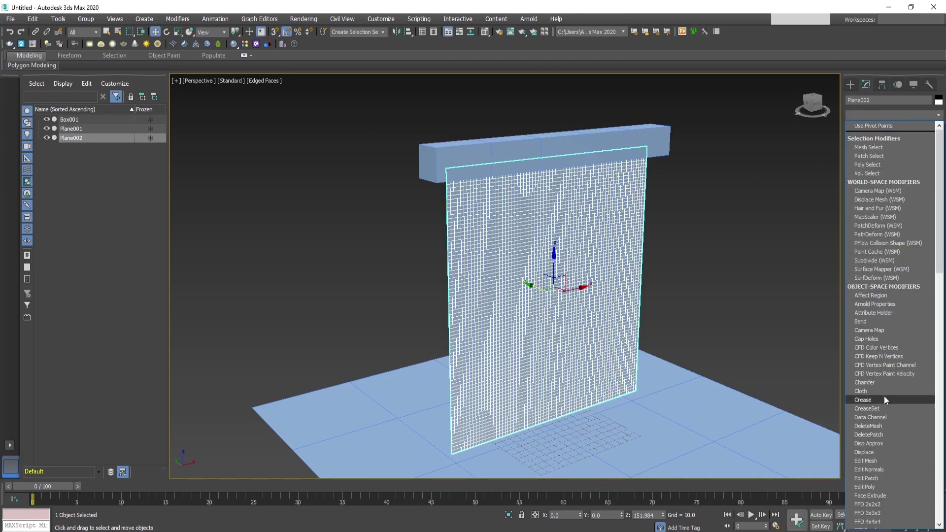
{"action": "left_click", "coordinate": [883, 391]}
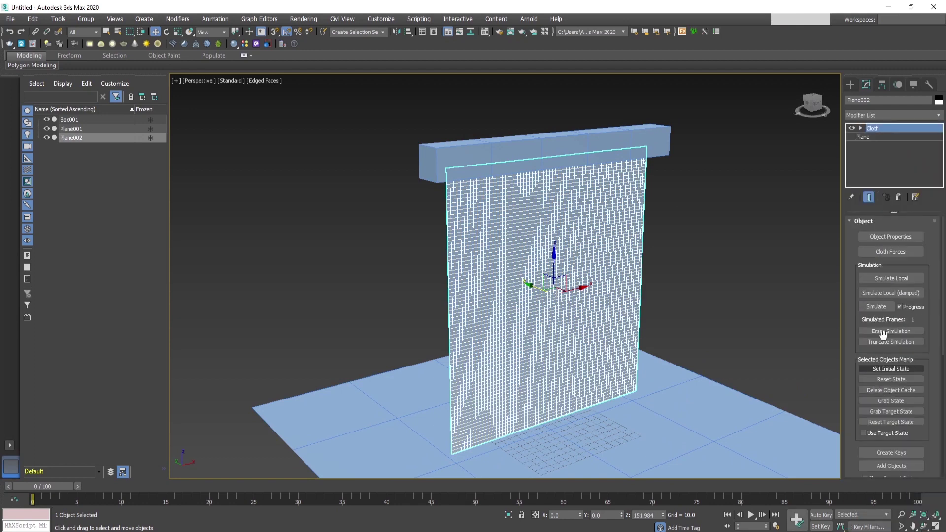
{"action": "left_click", "coordinate": [892, 236]}
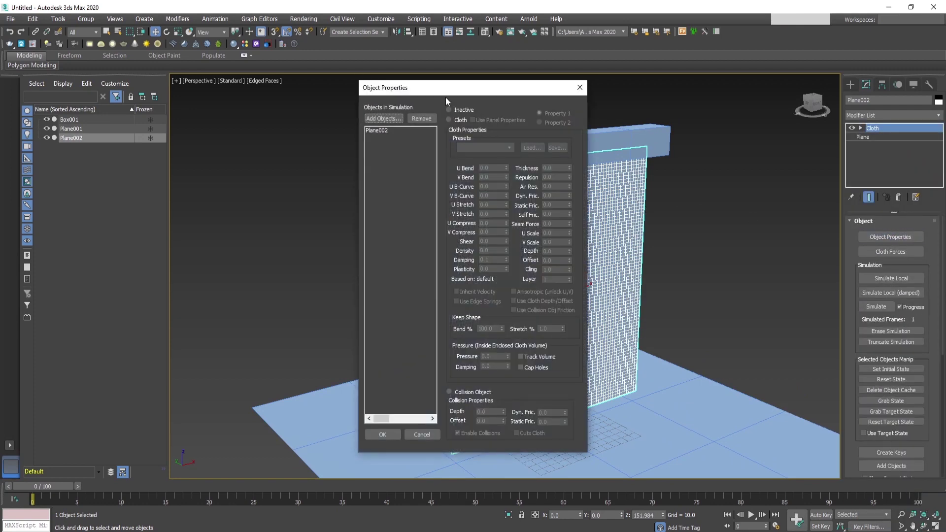
Add Box001 and Plane001 to the cloth simulation as Collision Objects.
{"action": "left_click_drag", "start_coordinate": [445, 92], "coordinate": [294, 103]}
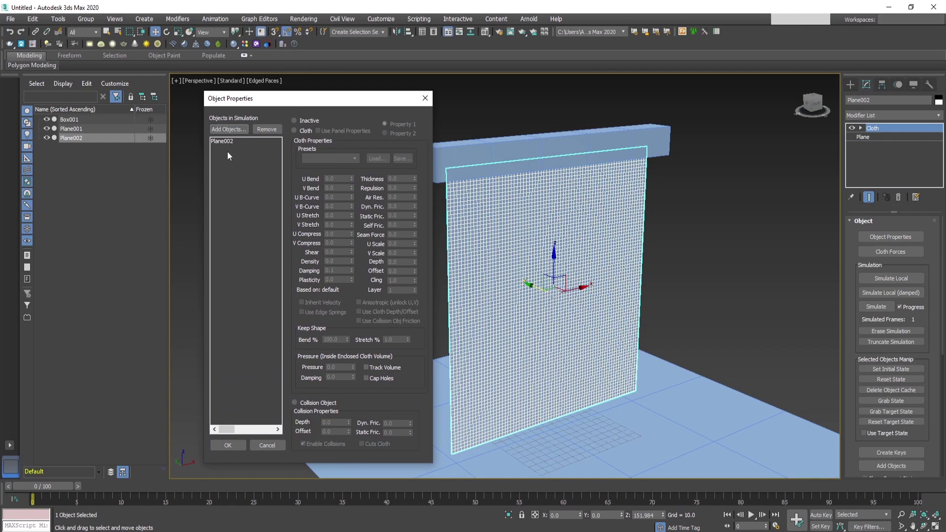
{"action": "left_click", "coordinate": [239, 130]}
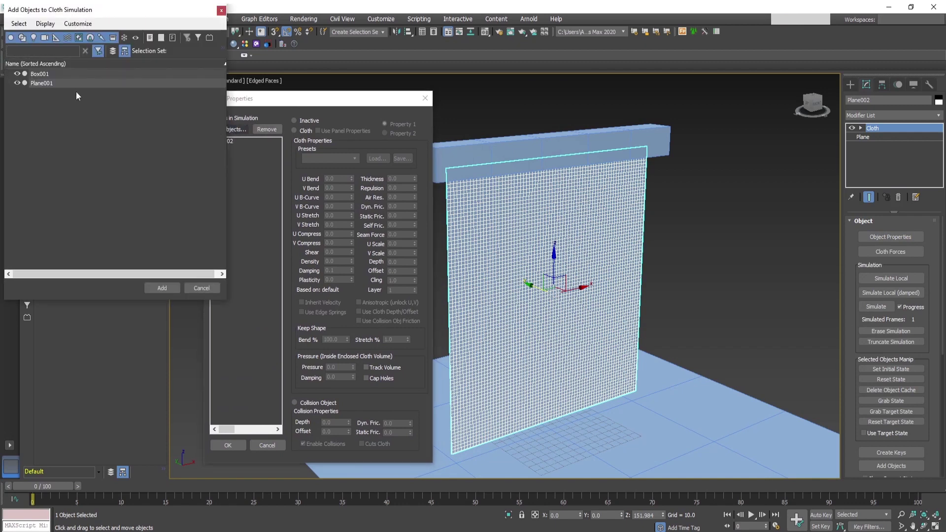
{"action": "left_click", "coordinate": [49, 83]}
{"action": "left_click", "coordinate": [48, 75], "text": "ctrl"}
{"action": "left_click", "coordinate": [161, 287]}
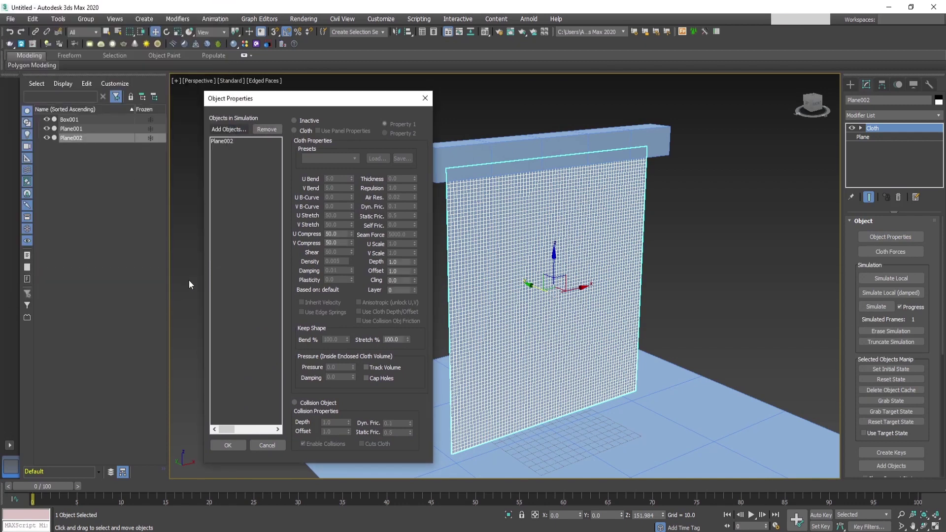
{"action": "left_click", "coordinate": [312, 403]}
Set Plane002 to Cloth with the Heavy Leather preset and confirm.
{"action": "left_click", "coordinate": [228, 154]}
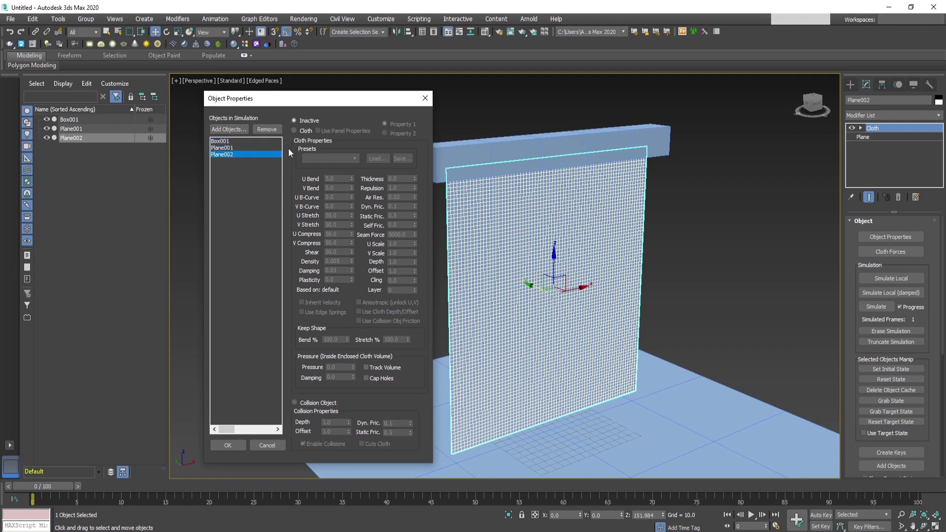
{"action": "left_click", "coordinate": [306, 130]}
{"action": "left_click", "coordinate": [316, 157]}
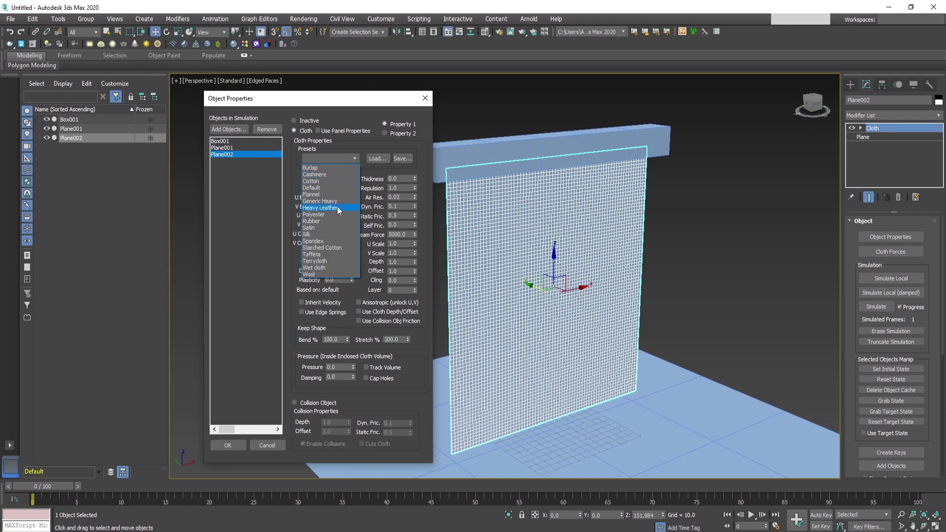
{"action": "left_click", "coordinate": [319, 208]}
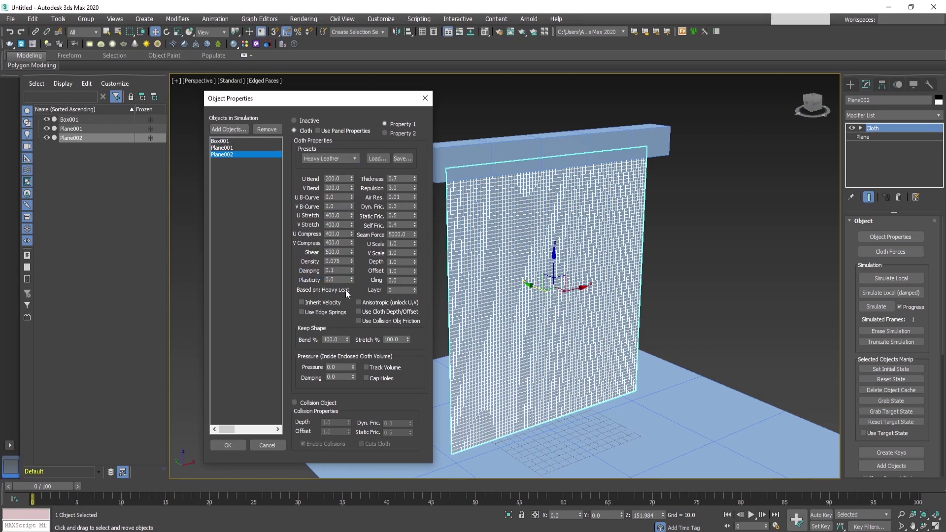
{"action": "left_click", "coordinate": [228, 445]}
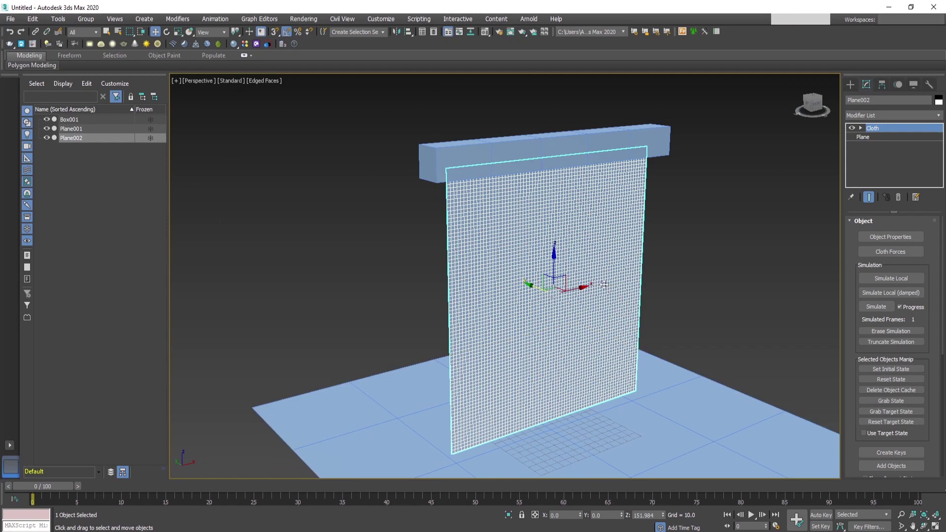
Widen the command panel and enter the Cloth modifier's Group sub-object level.
{"action": "scroll", "coordinate": [581, 330], "scroll_direction": "down", "scroll_amount": 3}
{"action": "middle_click_drag", "start_coordinate": [580, 331], "coordinate": [513, 268]}
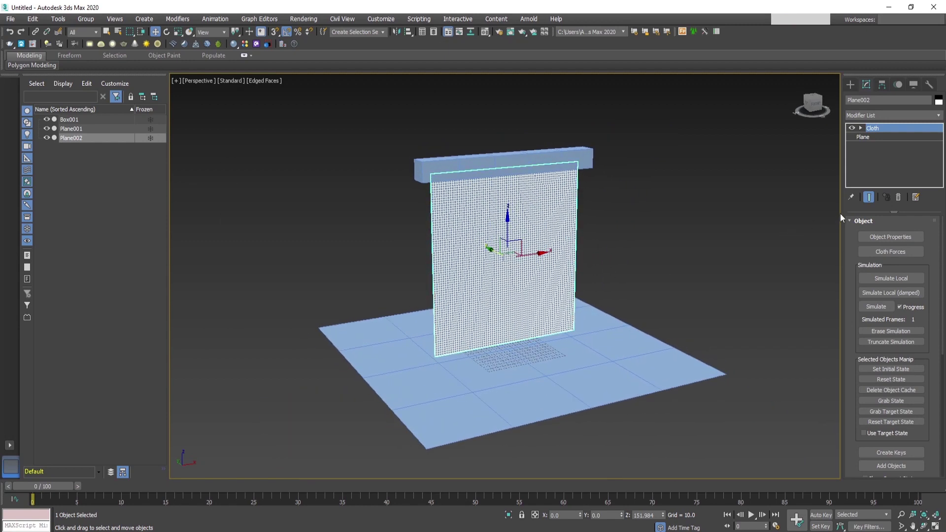
{"action": "left_click_drag", "start_coordinate": [840, 219], "coordinate": [719, 217]}
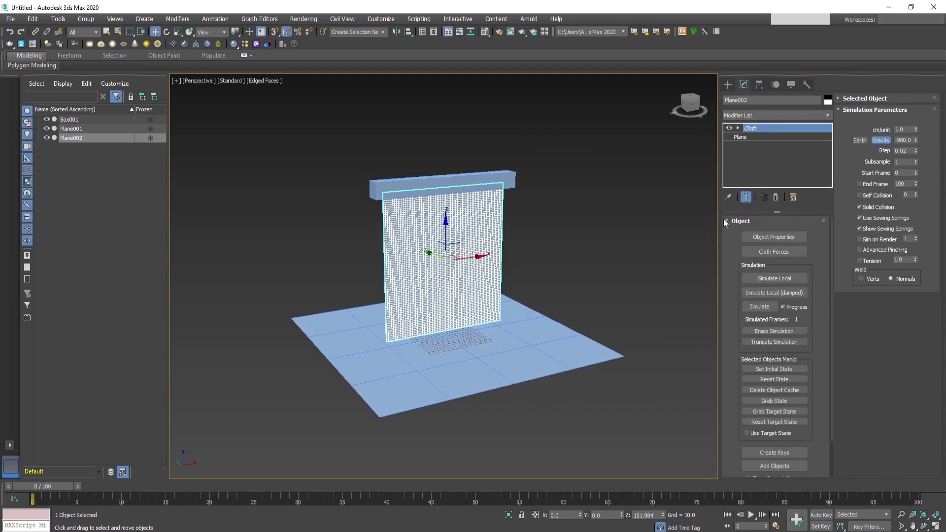
{"action": "left_click", "coordinate": [780, 251]}
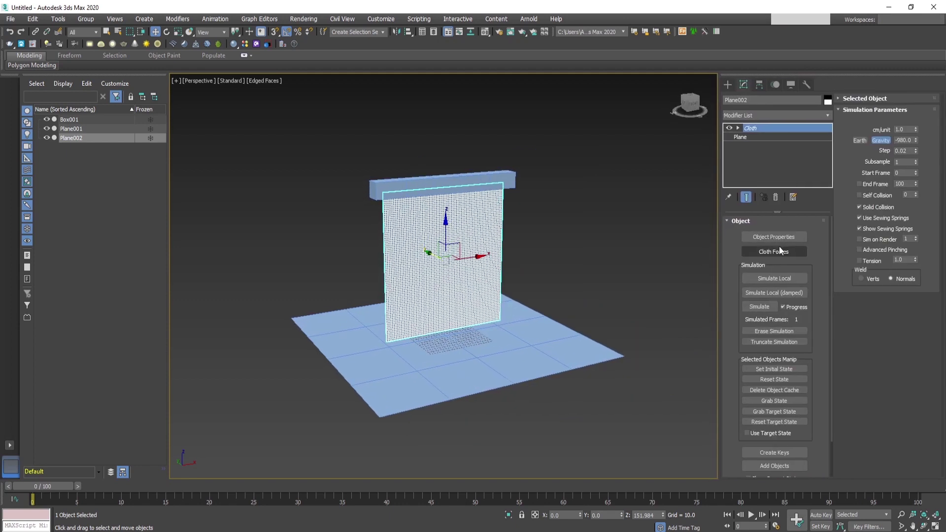
{"action": "left_click", "coordinate": [738, 128]}
{"action": "left_click", "coordinate": [752, 137]}
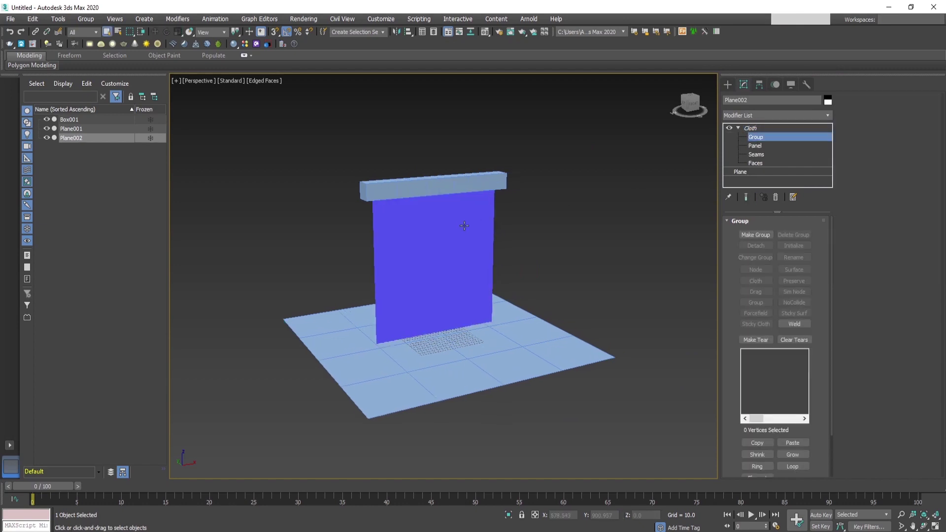
In the Front view, select the first vertex clusters at the left of the cloth's top edge.
{"action": "key", "text": "f"}
{"action": "scroll", "coordinate": [464, 226], "scroll_direction": "up", "scroll_amount": 5}
{"action": "middle_click_drag", "start_coordinate": [413, 213], "coordinate": [389, 238]}
{"action": "left_click_drag", "start_coordinate": [252, 239], "coordinate": [252, 239]}
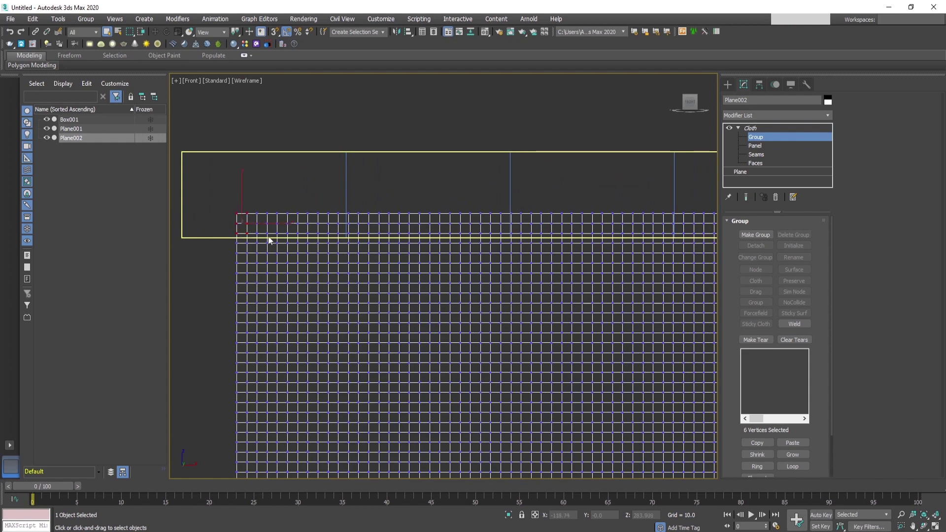
{"action": "scroll", "coordinate": [271, 239], "scroll_direction": "up", "scroll_amount": 2}
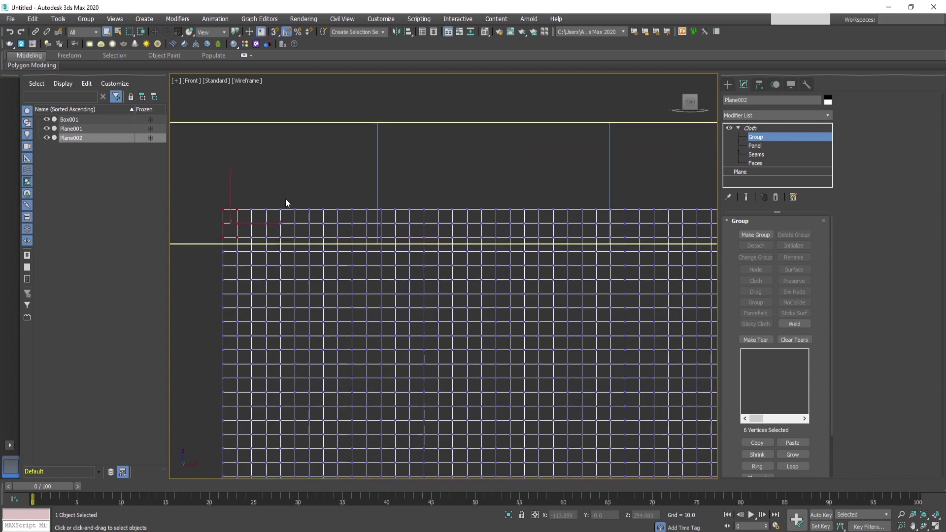
{"action": "left_click_drag", "start_coordinate": [320, 249], "coordinate": [321, 248], "text": "ctrl"}
{"action": "left_click_drag", "start_coordinate": [365, 203], "coordinate": [387, 248], "text": "ctrl"}
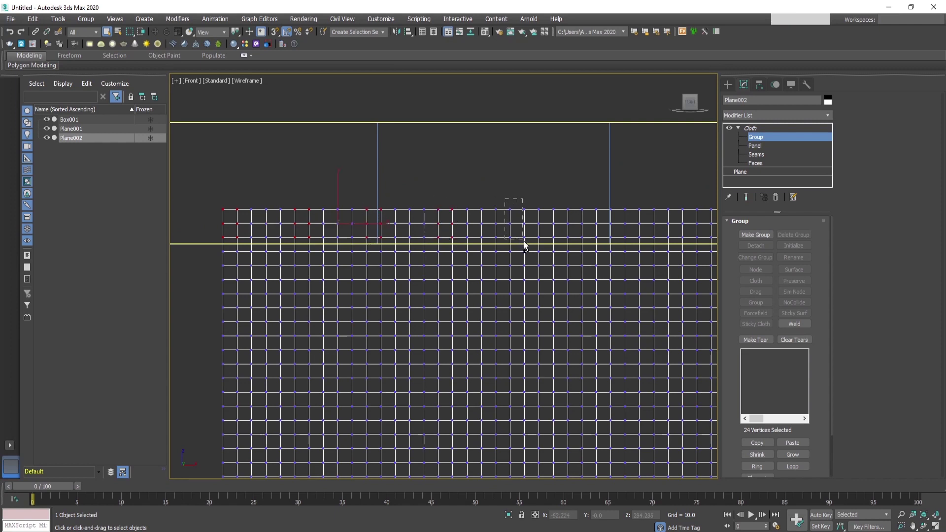
Add the remaining top-edge vertex clusters, bringing the selection to 90 vertices.
{"action": "middle_click_drag", "start_coordinate": [547, 254], "coordinate": [424, 253]}
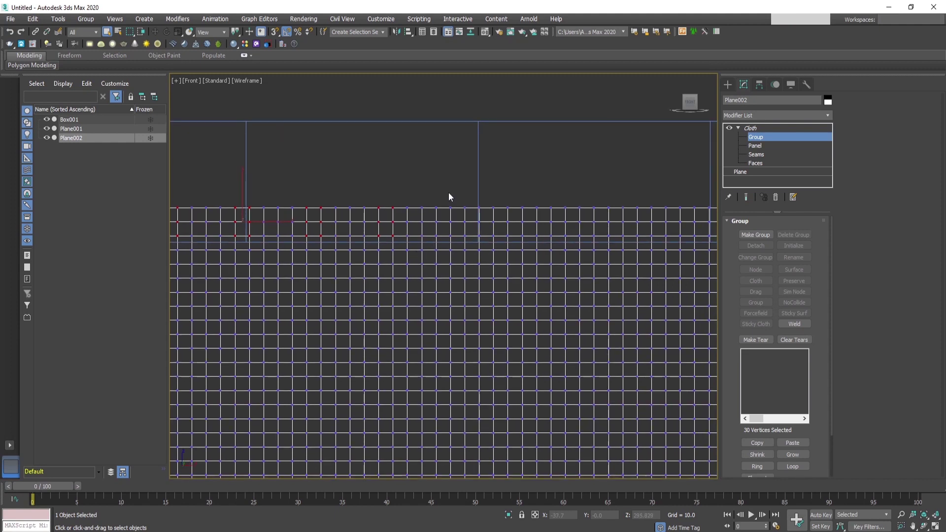
{"action": "left_click_drag", "start_coordinate": [473, 242], "coordinate": [475, 242], "text": "ctrl"}
{"action": "left_click_drag", "start_coordinate": [540, 245], "coordinate": [544, 253], "text": "ctrl"}
{"action": "middle_click_drag", "start_coordinate": [302, 247], "coordinate": [384, 238]}
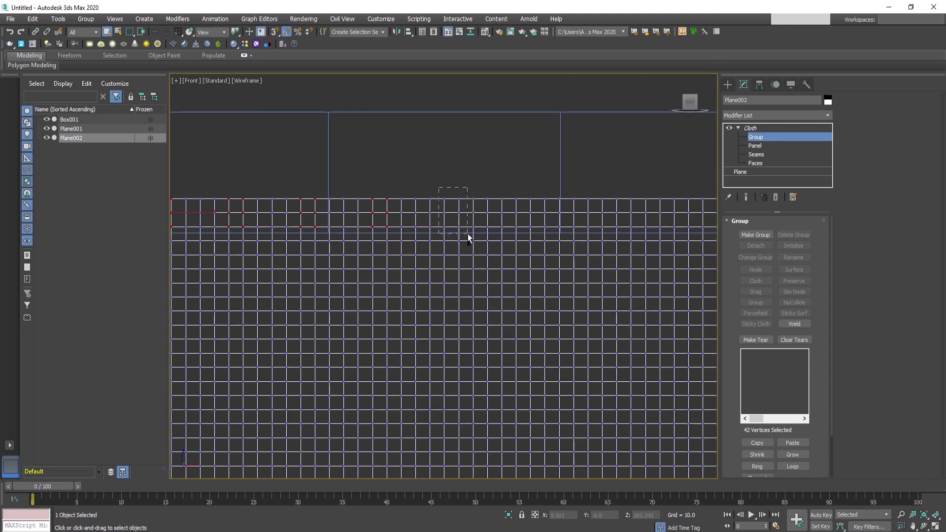
{"action": "left_click_drag", "start_coordinate": [468, 234], "coordinate": [467, 233], "text": "ctrl"}
{"action": "middle_click_drag", "start_coordinate": [533, 262], "coordinate": [392, 198]}
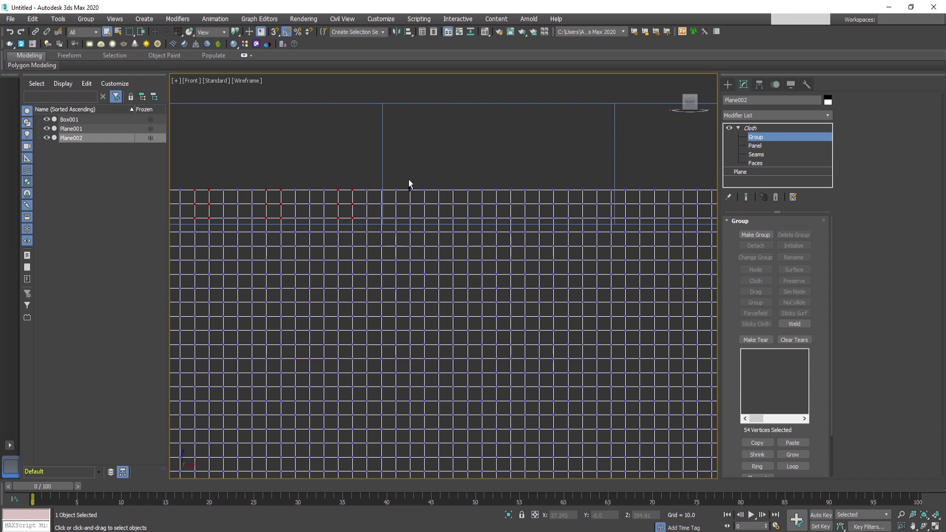
{"action": "left_click_drag", "start_coordinate": [404, 178], "coordinate": [430, 222], "text": "ctrl"}
{"action": "left_click_drag", "start_coordinate": [499, 225], "coordinate": [499, 225], "text": "ctrl"}
{"action": "middle_click_drag", "start_coordinate": [507, 234], "coordinate": [363, 227]}
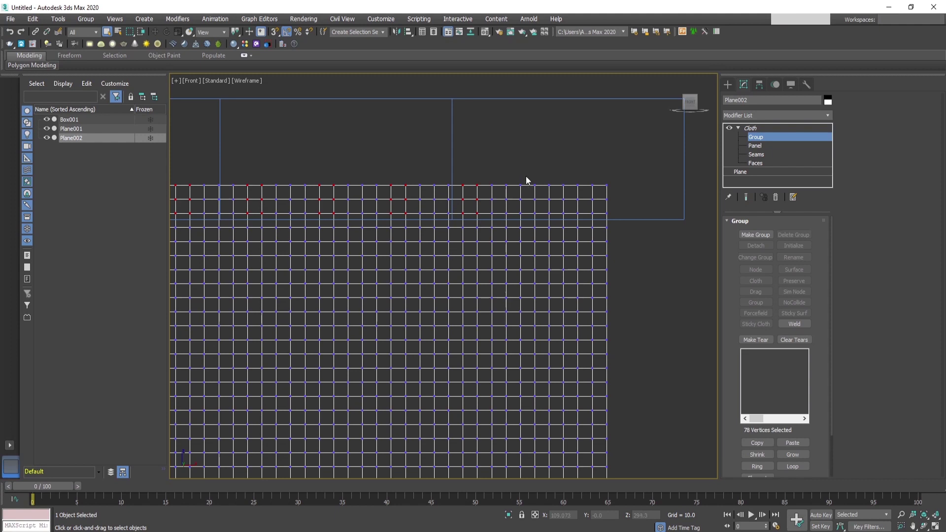
{"action": "left_click_drag", "start_coordinate": [551, 218], "coordinate": [551, 217], "text": "ctrl"}
{"action": "middle_click_drag", "start_coordinate": [553, 316], "coordinate": [550, 307]}
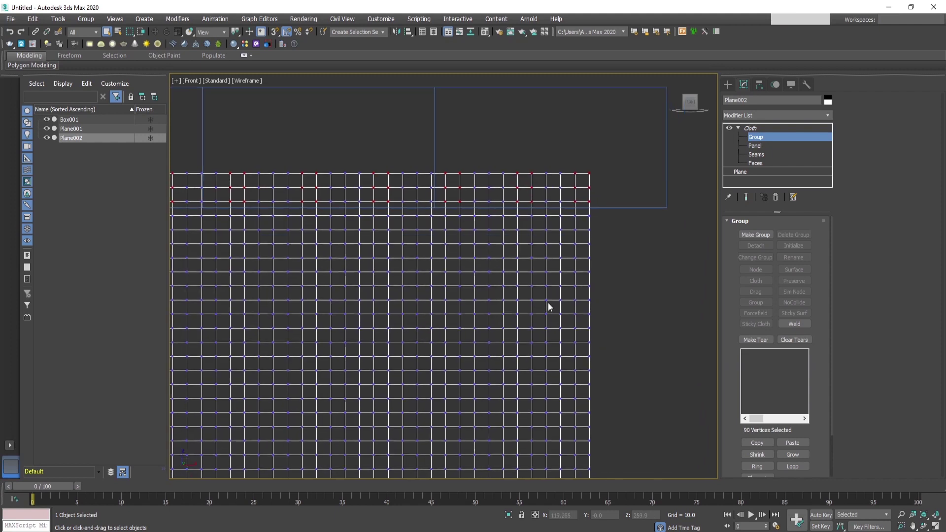
Switch to a wireframe Perspective view looking at the cloth and rod.
{"action": "key", "text": "p"}
{"action": "scroll", "coordinate": [450, 226], "scroll_direction": "up", "scroll_amount": 4}
{"action": "scroll", "coordinate": [450, 265], "scroll_direction": "down", "scroll_amount": 1}
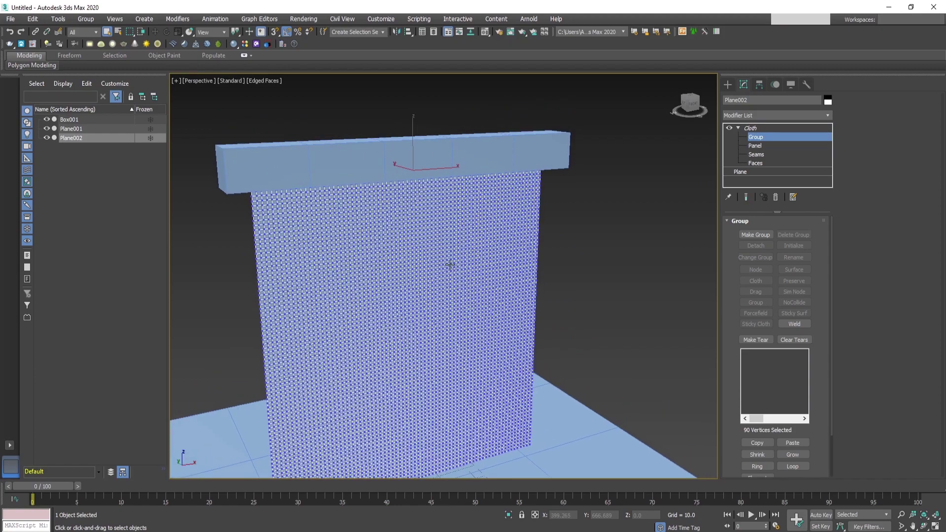
{"action": "key", "text": "F3"}
{"action": "middle_click_drag", "start_coordinate": [469, 264], "coordinate": [448, 257], "text": "alt"}
Make Group001 from the top-edge vertices, constrain it to Box001's surface, and enable Self Collision.
{"action": "left_click", "coordinate": [758, 234]}
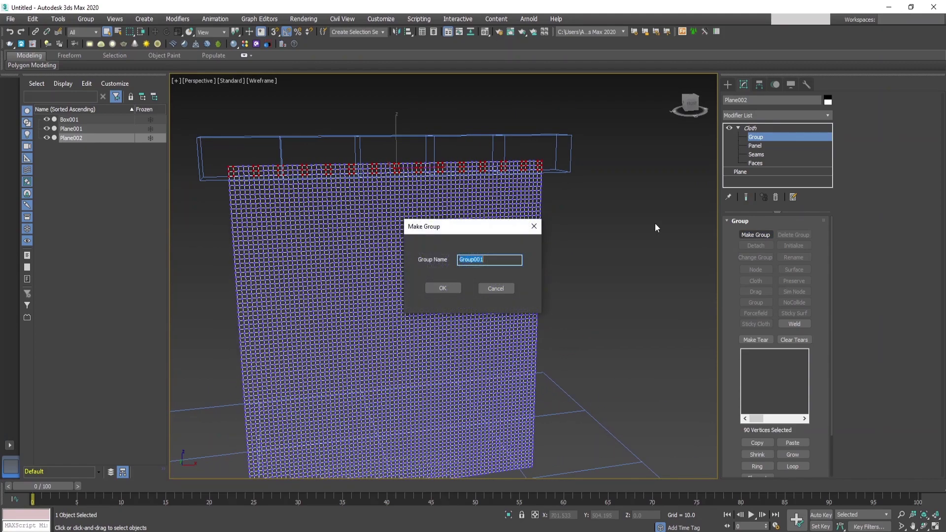
{"action": "left_click", "coordinate": [456, 288]}
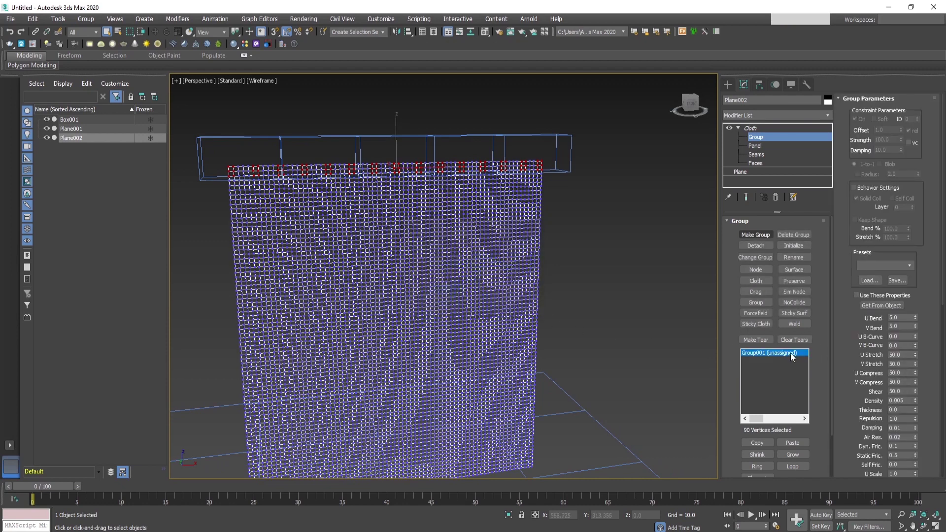
{"action": "left_click", "coordinate": [794, 270]}
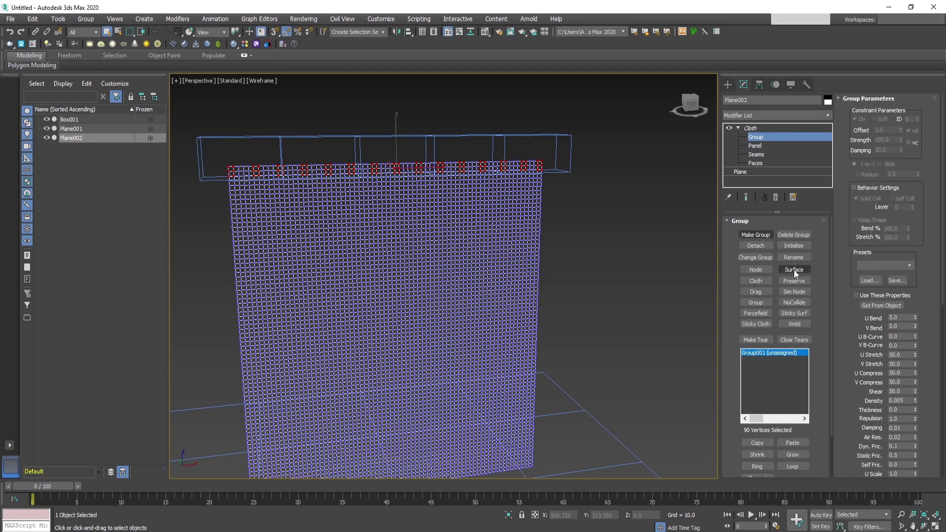
{"action": "left_click", "coordinate": [564, 172]}
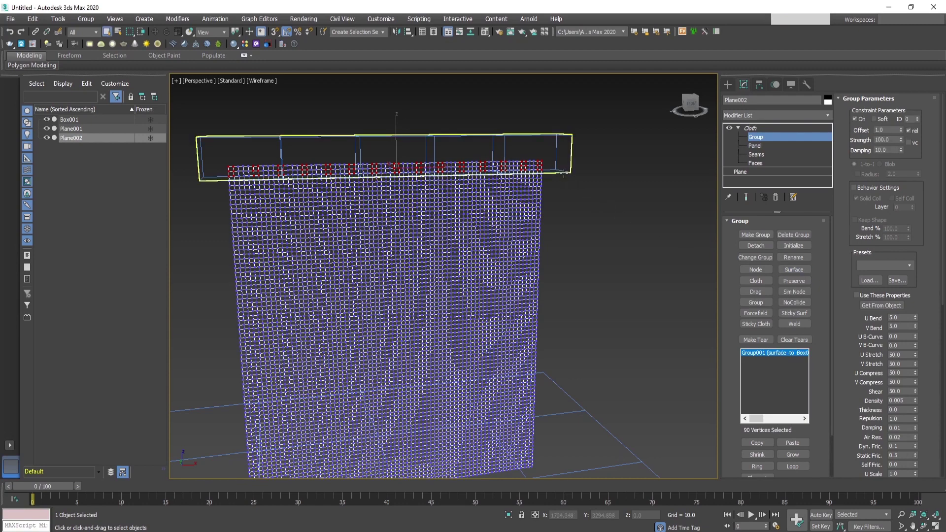
{"action": "mouse_move", "coordinate": [627, 223]}
{"action": "middle_mouse_down", "text": "alt"}
{"action": "mouse_move", "coordinate": [615, 234]}
{"action": "mouse_move", "coordinate": [630, 234]}
{"action": "middle_mouse_up", "text": "alt"}
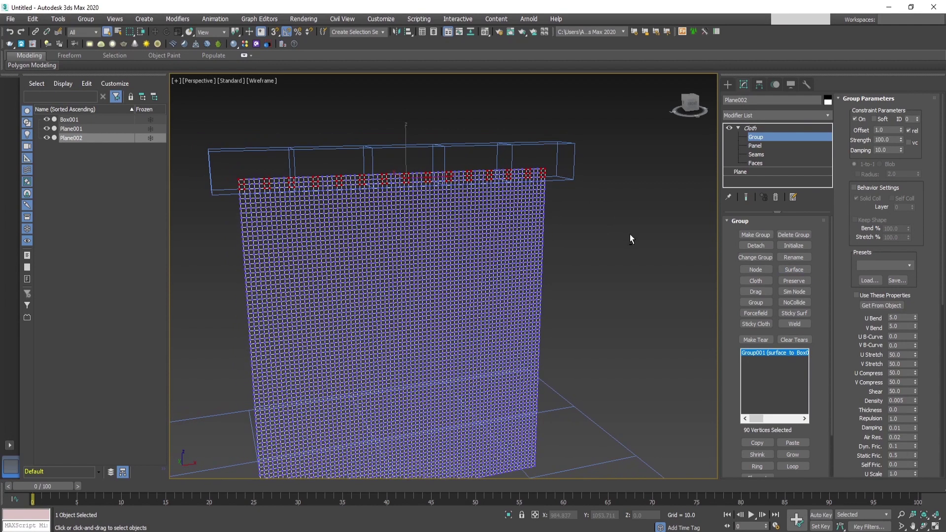
{"action": "left_click", "coordinate": [739, 127]}
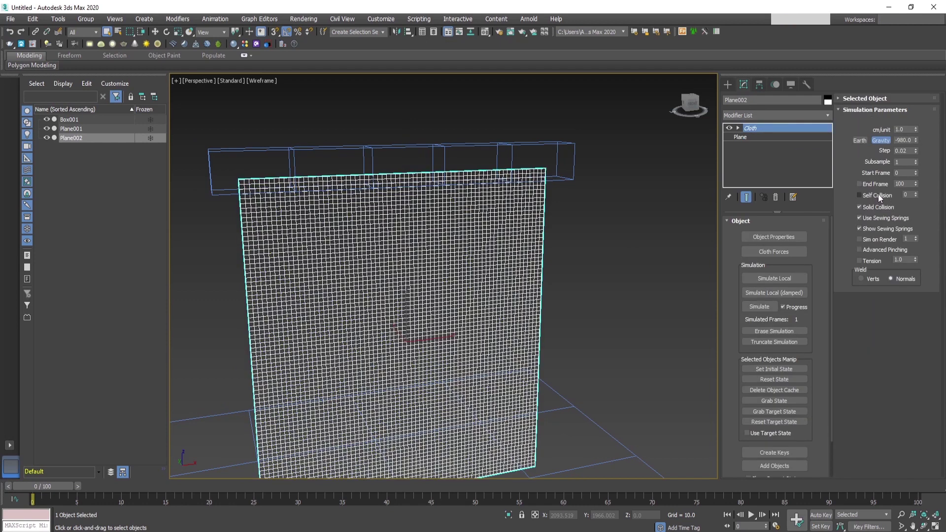
{"action": "double_click", "coordinate": [906, 195]}
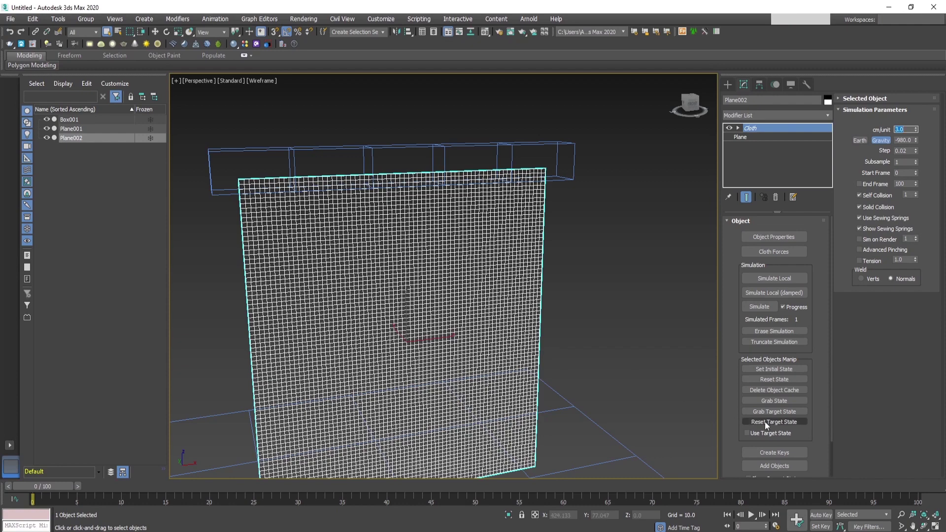
Set cm/unit to 3.0 and change the animation End Time to 200 frames.
{"action": "left_click_drag", "start_coordinate": [818, 369], "coordinate": [820, 347]}
{"action": "scroll", "coordinate": [457, 311], "scroll_direction": "down", "scroll_amount": 8}
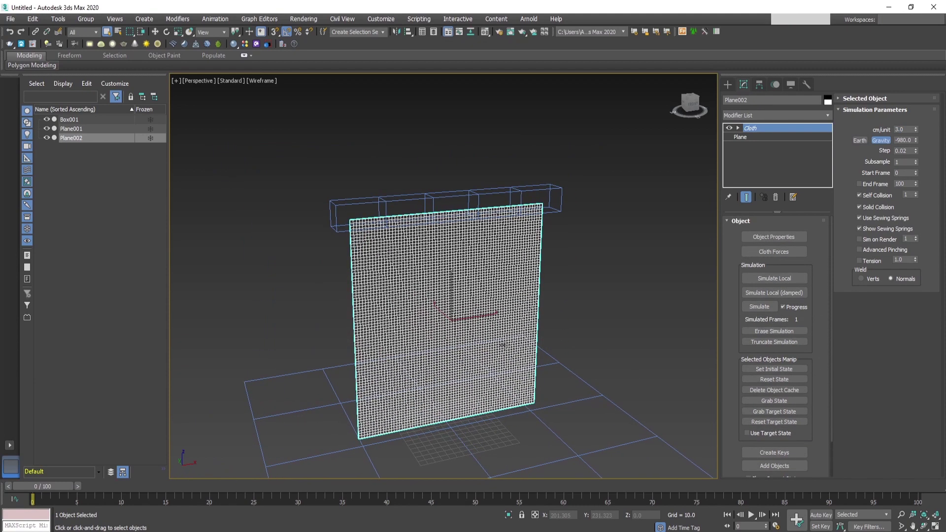
{"action": "middle_click_drag", "start_coordinate": [499, 336], "coordinate": [502, 326]}
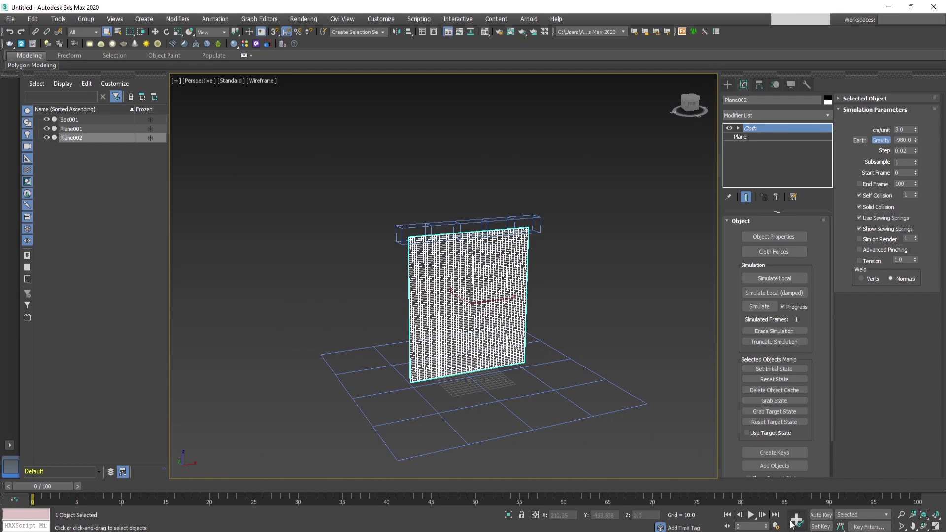
{"action": "left_click", "coordinate": [776, 526]}
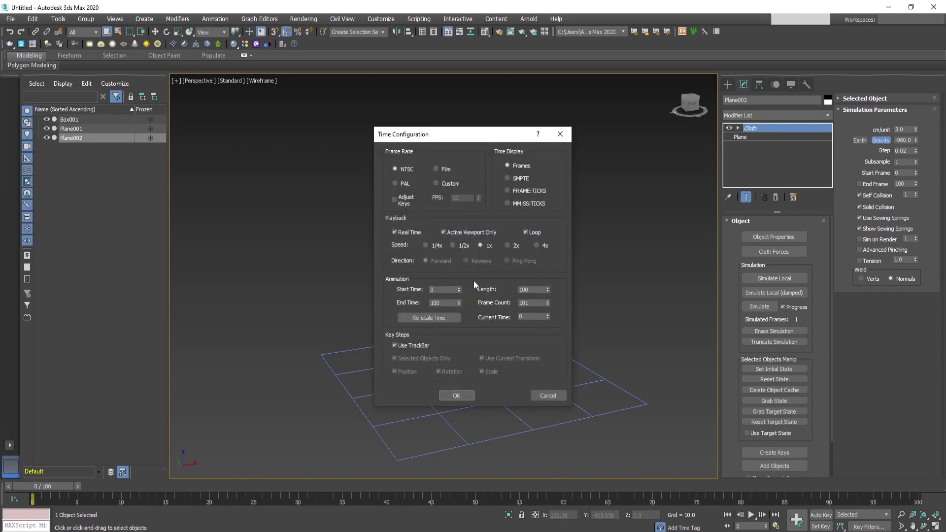
{"action": "left_click", "coordinate": [451, 394]}
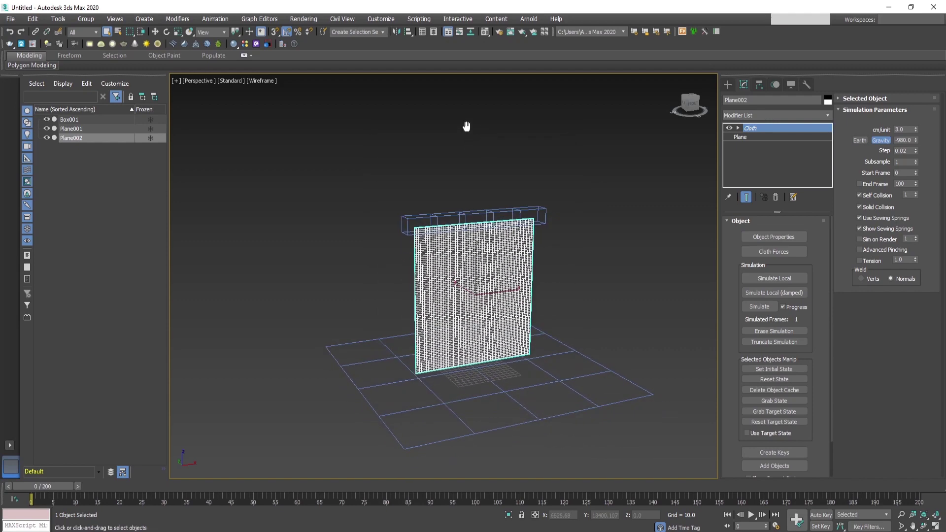
Switch the viewport to Default Shading and start the cloth simulation.
{"action": "scroll", "coordinate": [424, 279], "scroll_direction": "up", "scroll_amount": 4}
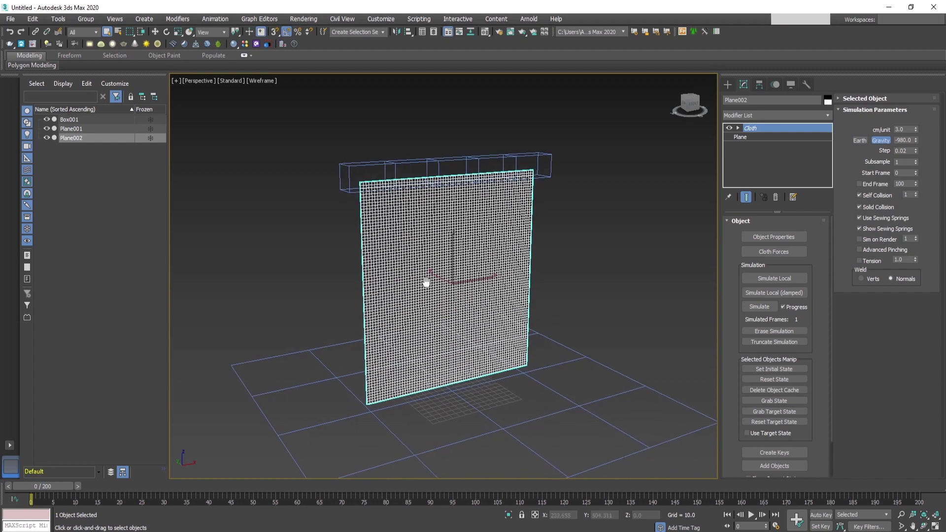
{"action": "key", "text": "F3"}
{"action": "middle_click_drag", "start_coordinate": [499, 324], "coordinate": [513, 307]}
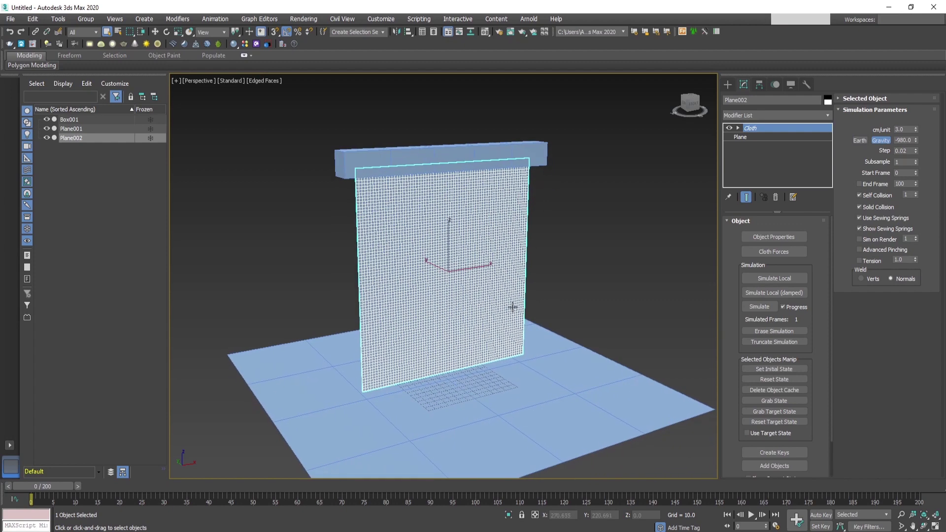
{"action": "key", "text": "F4"}
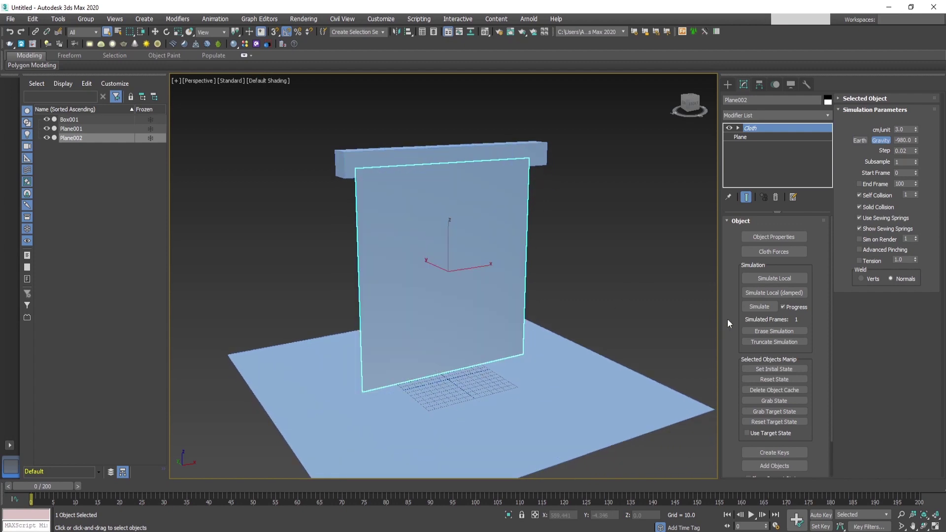
{"action": "left_click", "coordinate": [759, 307]}
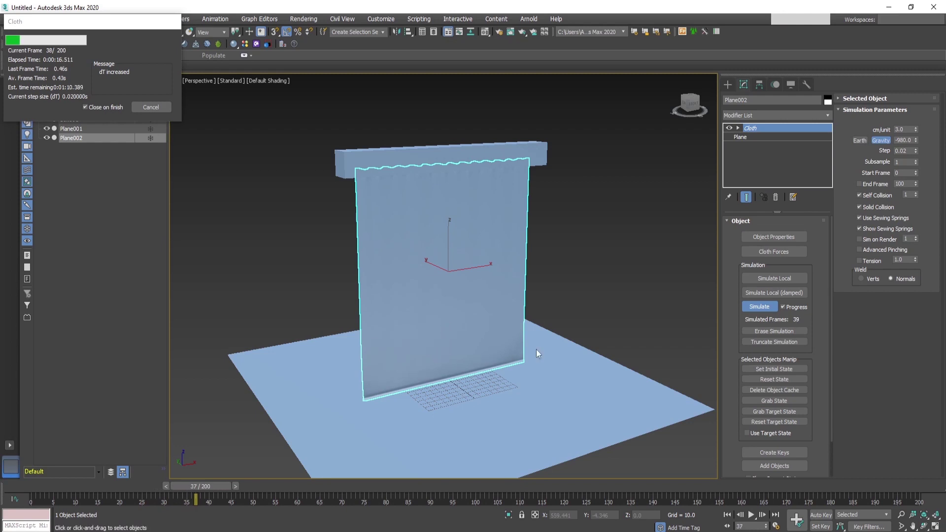
Stop the test simulation around frame 39 and erase it to flatten the curtain.
{"action": "key", "text": "Escape"}
{"action": "scroll", "coordinate": [505, 364], "scroll_direction": "up", "scroll_amount": 5}
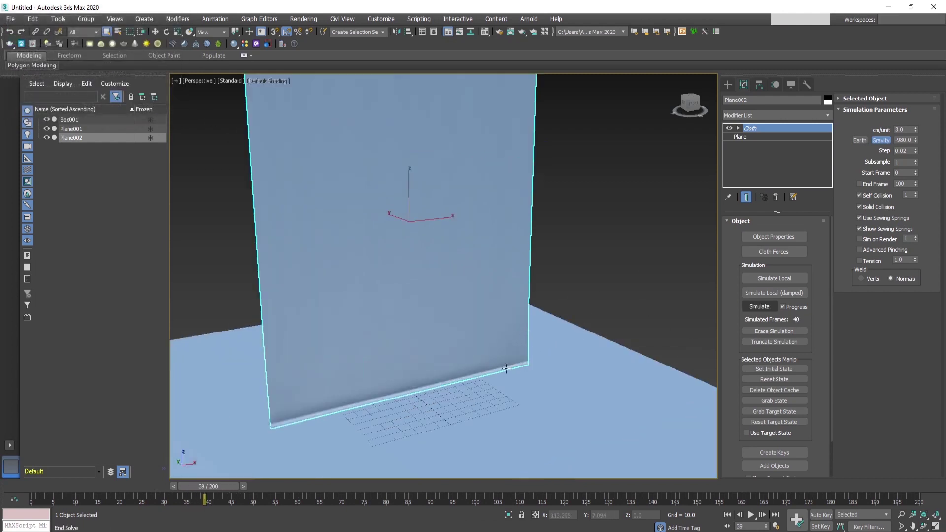
{"action": "scroll", "coordinate": [505, 364], "scroll_direction": "down", "scroll_amount": 5}
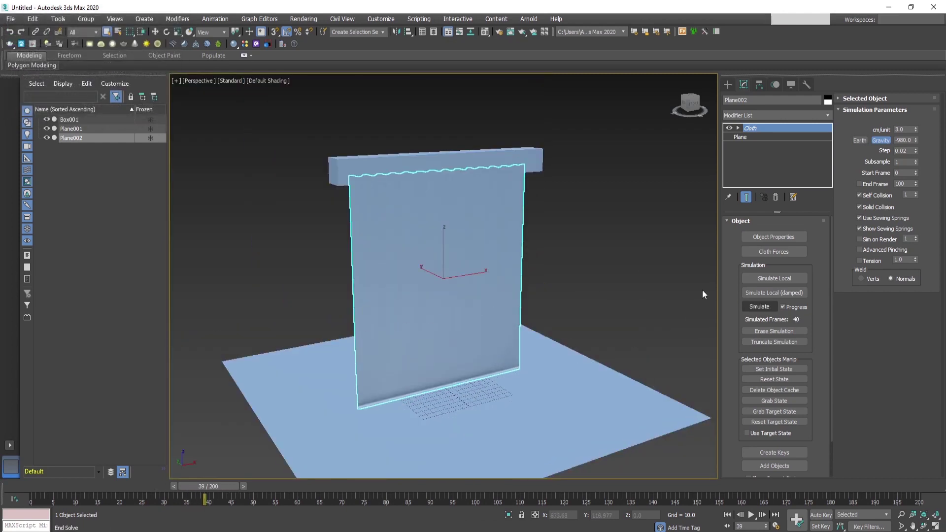
{"action": "left_click", "coordinate": [772, 331]}
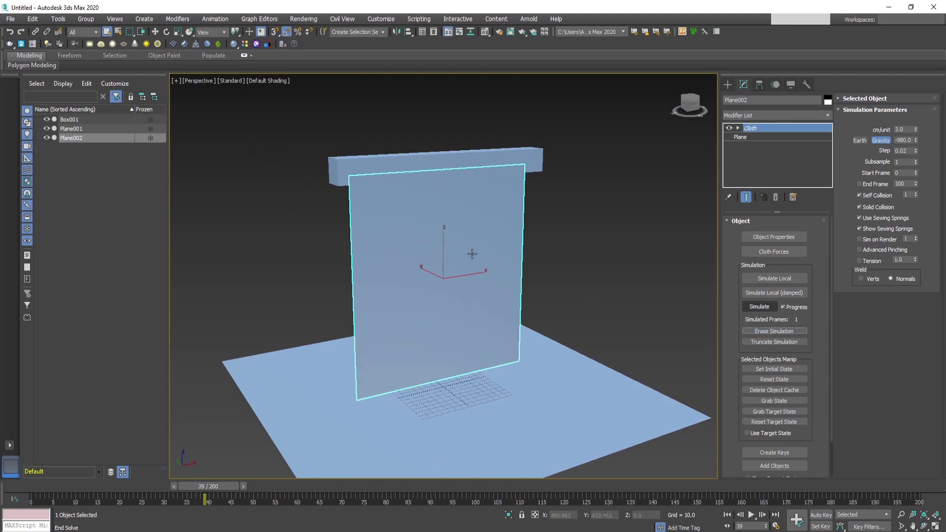
Select Box001 and turn on Auto Key at frame 0.
{"action": "middle_click_drag", "start_coordinate": [407, 184], "coordinate": [424, 182], "text": "alt"}
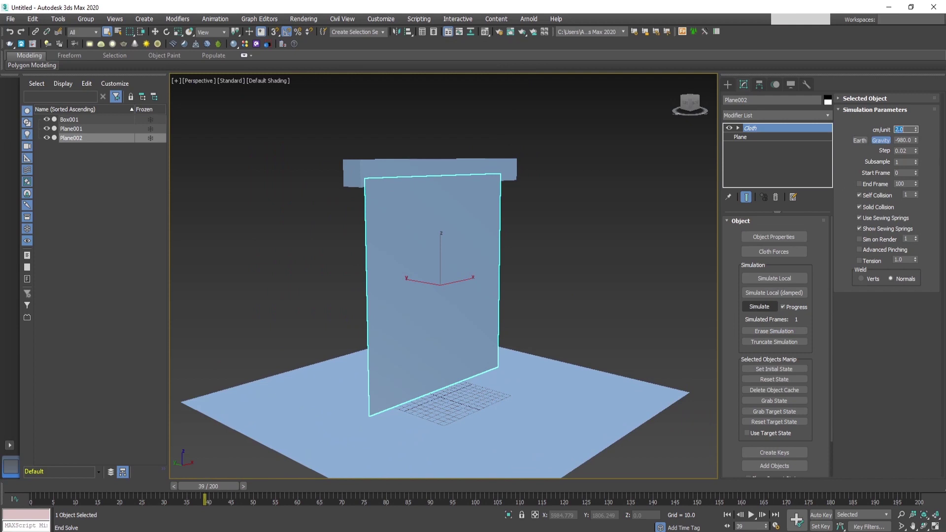
{"action": "left_click", "coordinate": [460, 165]}
{"action": "middle_click_drag", "start_coordinate": [492, 257], "coordinate": [414, 301], "text": "alt"}
{"action": "left_click_drag", "start_coordinate": [219, 486], "coordinate": [49, 480]}
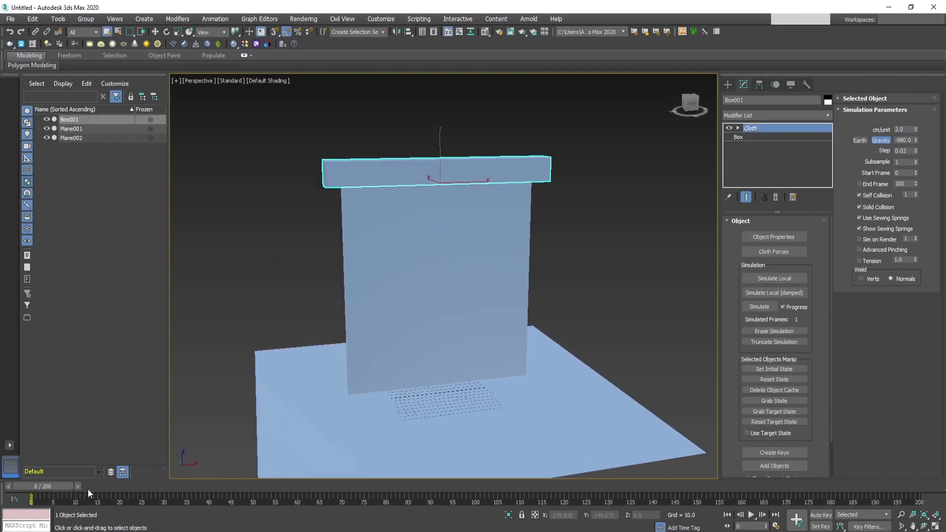
{"action": "left_click", "coordinate": [817, 515]}
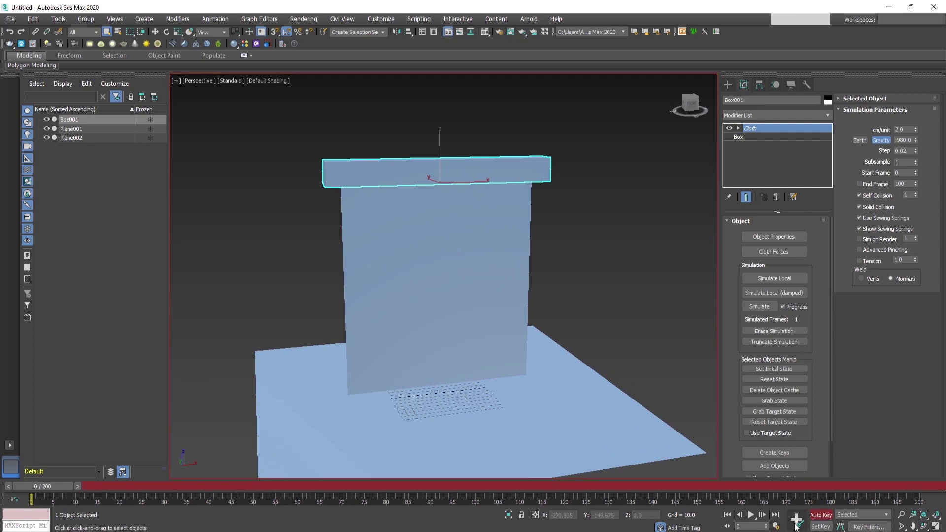
At frame 30, scale Box001 to 55% on X, then turn Auto Key off and return to frame 0.
{"action": "left_click_drag", "start_coordinate": [70, 483], "coordinate": [200, 482]}
{"action": "middle_click_drag", "start_coordinate": [378, 267], "coordinate": [373, 283]}
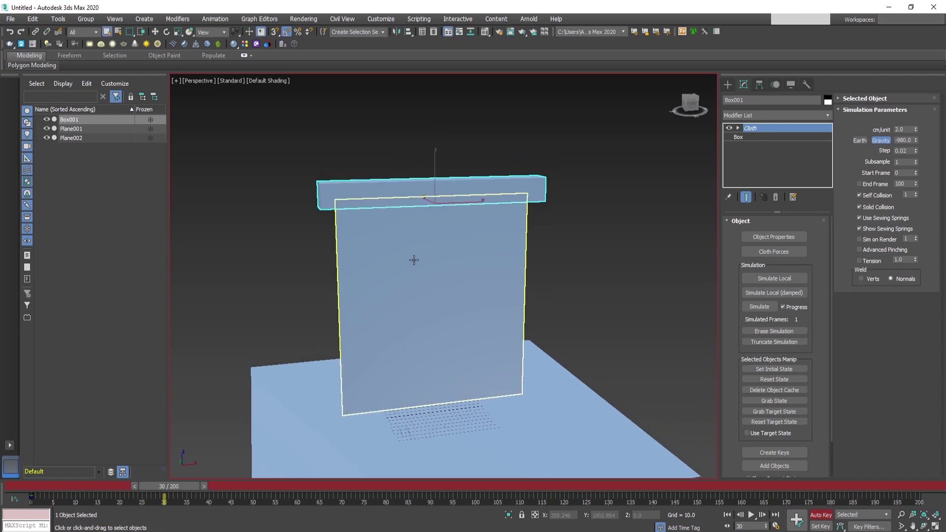
{"action": "key", "text": "r"}
{"action": "left_click_drag", "start_coordinate": [392, 200], "coordinate": [448, 199]}
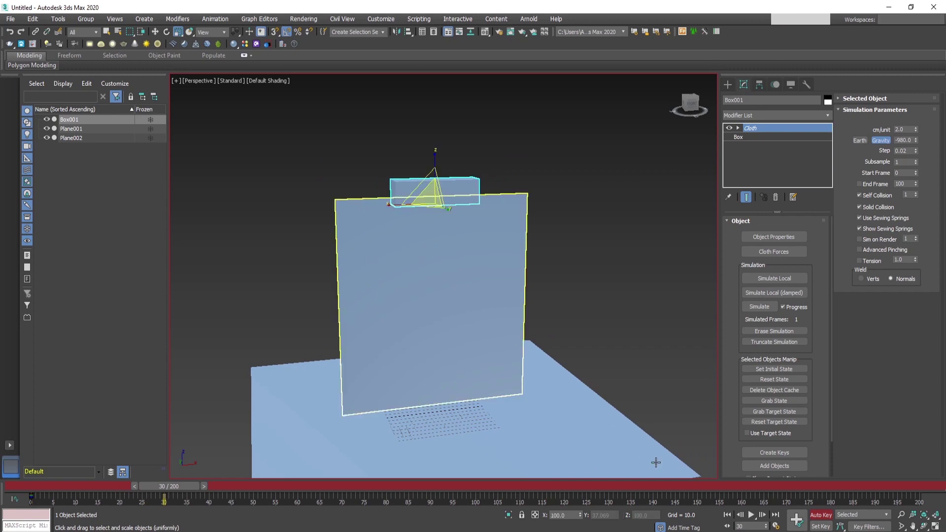
{"action": "left_click", "coordinate": [826, 516]}
{"action": "left_click_drag", "start_coordinate": [146, 488], "coordinate": [23, 487]}
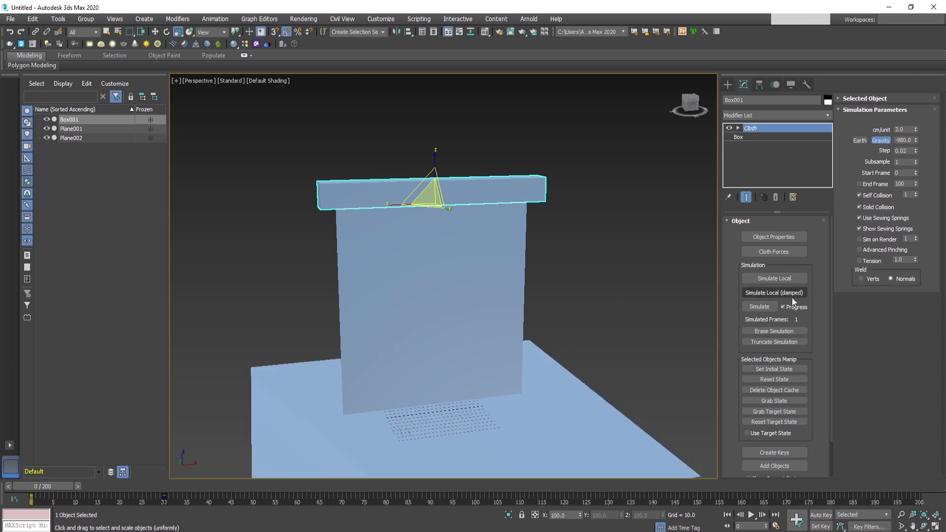
Simulate the cloth through all 201 frames and view the curtain gathered under the rod.
{"action": "left_click", "coordinate": [758, 307]}
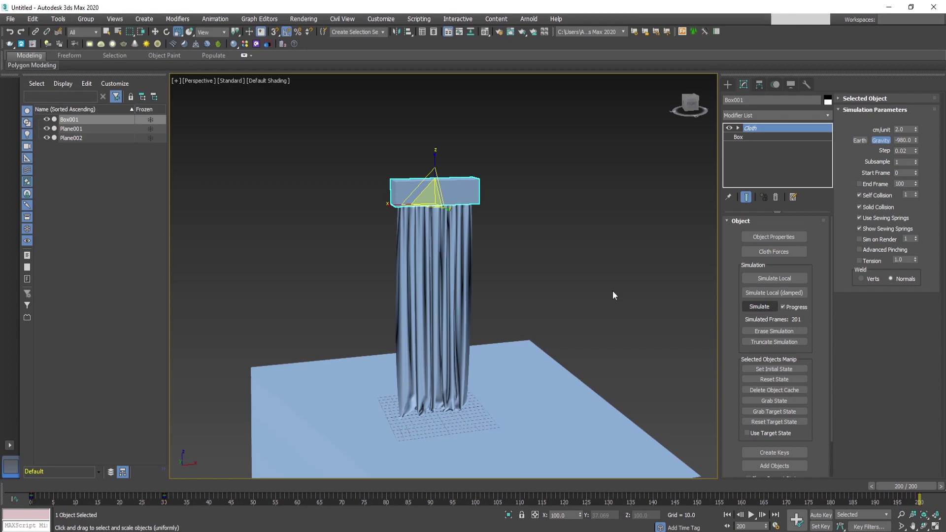
{"action": "middle_click_drag", "start_coordinate": [612, 295], "coordinate": [459, 223], "text": "alt"}
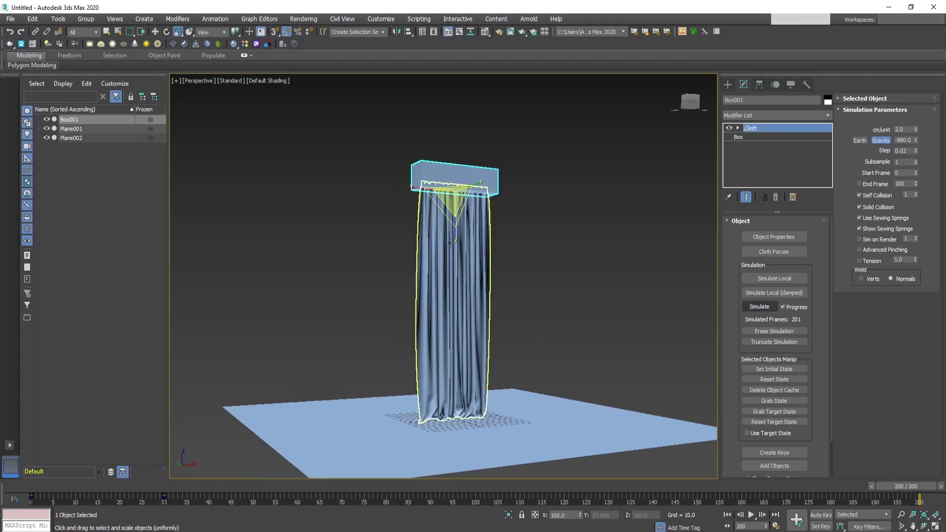
Select the curtain Plane002 and isolate it with Alt+Q.
{"action": "scroll", "coordinate": [458, 364], "scroll_direction": "up", "scroll_amount": 3}
{"action": "middle_click_drag", "start_coordinate": [458, 364], "coordinate": [471, 295]}
{"action": "scroll", "coordinate": [471, 292], "scroll_direction": "up", "scroll_amount": 3}
{"action": "scroll", "coordinate": [471, 292], "scroll_direction": "down", "scroll_amount": 5}
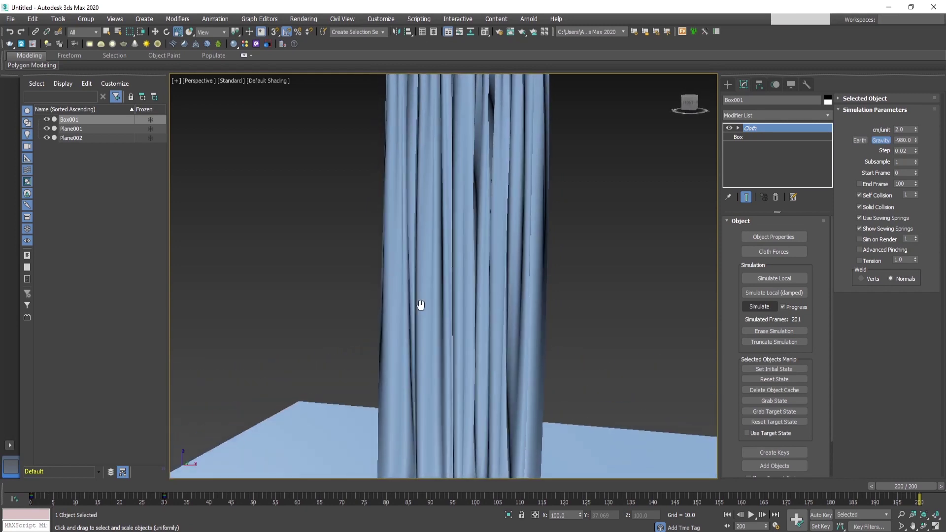
{"action": "middle_click_drag", "start_coordinate": [491, 286], "coordinate": [499, 289], "text": "alt"}
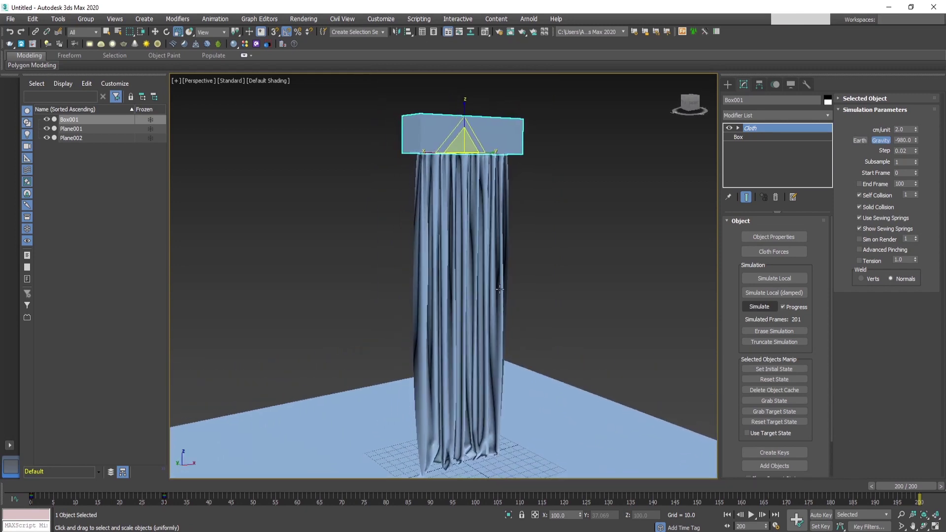
{"action": "left_click", "coordinate": [489, 306]}
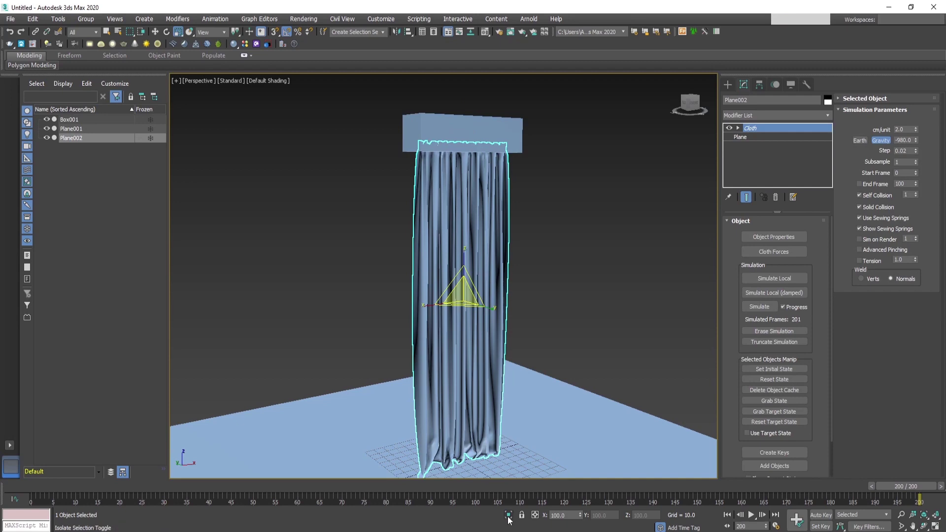
{"action": "key", "text": "alt+q"}
Turn on Edged Faces and orbit to inspect the curtain's folds.
{"action": "scroll", "coordinate": [453, 230], "scroll_direction": "up", "scroll_amount": 6}
{"action": "mouse_move", "coordinate": [436, 214]}
{"action": "middle_mouse_down", "text": "alt"}
{"action": "mouse_move", "coordinate": [475, 213]}
{"action": "mouse_move", "coordinate": [437, 211]}
{"action": "middle_mouse_up", "text": "alt"}
{"action": "scroll", "coordinate": [462, 359], "scroll_direction": "down", "scroll_amount": 5}
{"action": "middle_click_drag", "start_coordinate": [486, 348], "coordinate": [447, 342]}
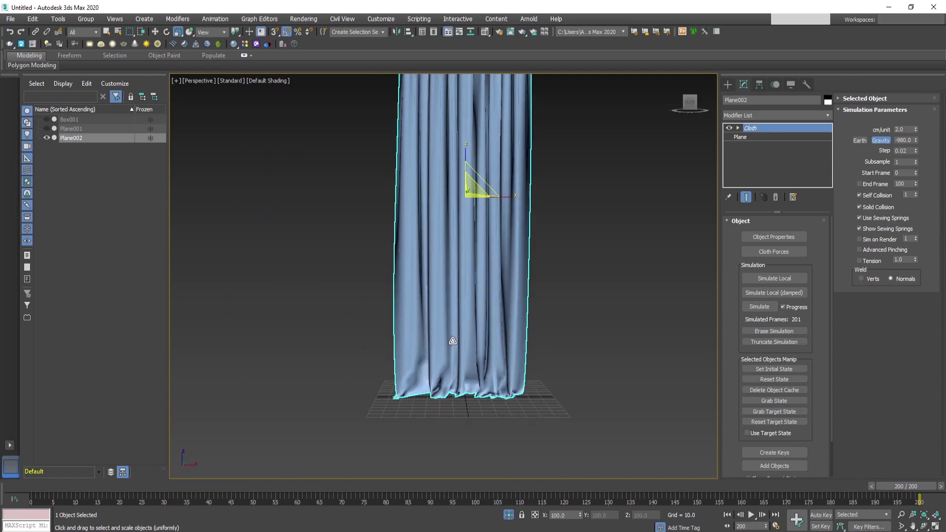
{"action": "key", "text": "F4"}
{"action": "scroll", "coordinate": [452, 340], "scroll_direction": "up", "scroll_amount": 6}
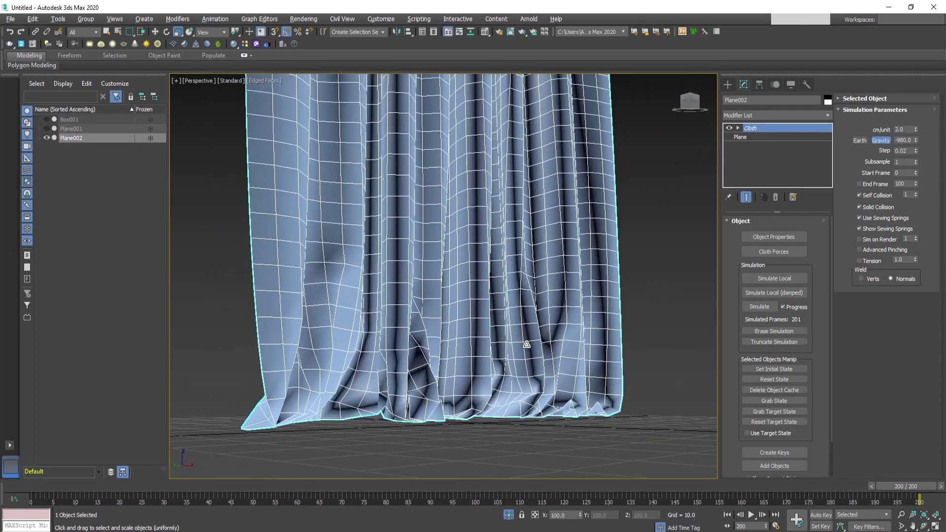
{"action": "middle_click_drag", "start_coordinate": [526, 344], "coordinate": [479, 331], "text": "alt"}
{"action": "scroll", "coordinate": [497, 350], "scroll_direction": "down", "scroll_amount": 5}
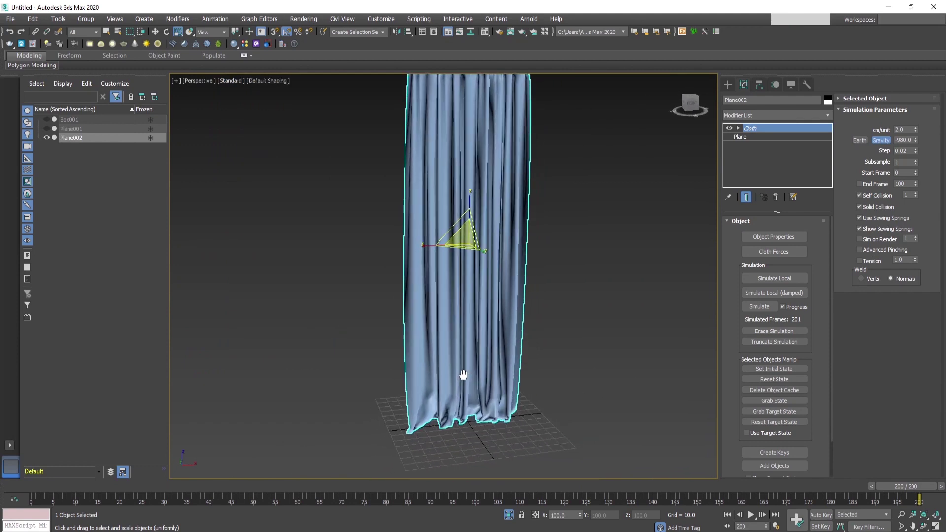
Scrub the timeline through frames 194, 140, 148 and 89 to review the folds.
{"action": "left_click_drag", "start_coordinate": [913, 495], "coordinate": [883, 488]}
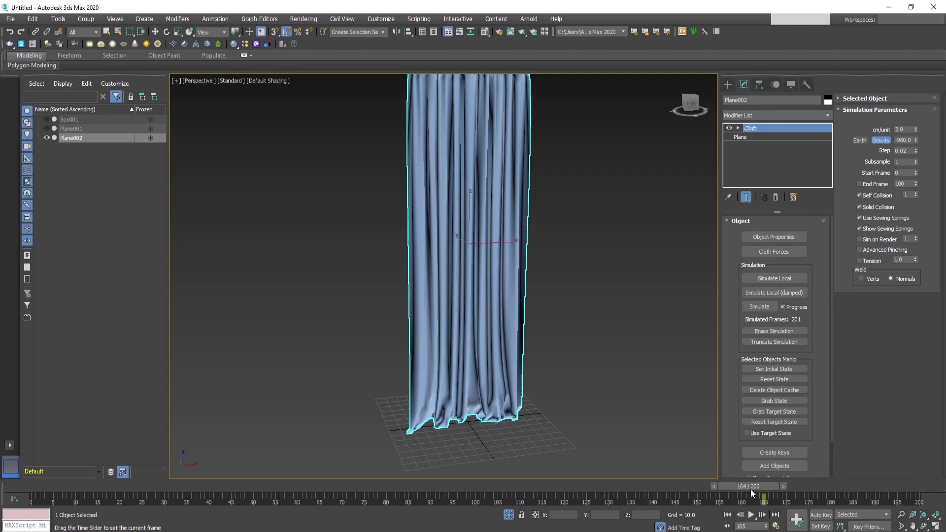
{"action": "left_click_drag", "start_coordinate": [750, 489], "coordinate": [649, 477]}
{"action": "key", "text": "r"}
{"action": "scroll", "coordinate": [612, 429], "scroll_direction": "down", "scroll_amount": 3}
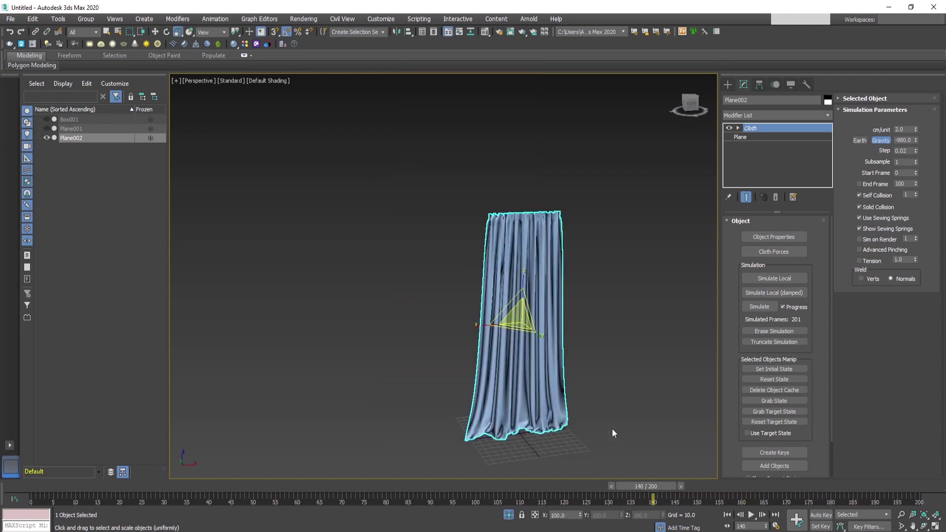
{"action": "middle_click_drag", "start_coordinate": [612, 429], "coordinate": [566, 372], "text": "alt"}
{"action": "scroll", "coordinate": [566, 371], "scroll_direction": "up", "scroll_amount": 3}
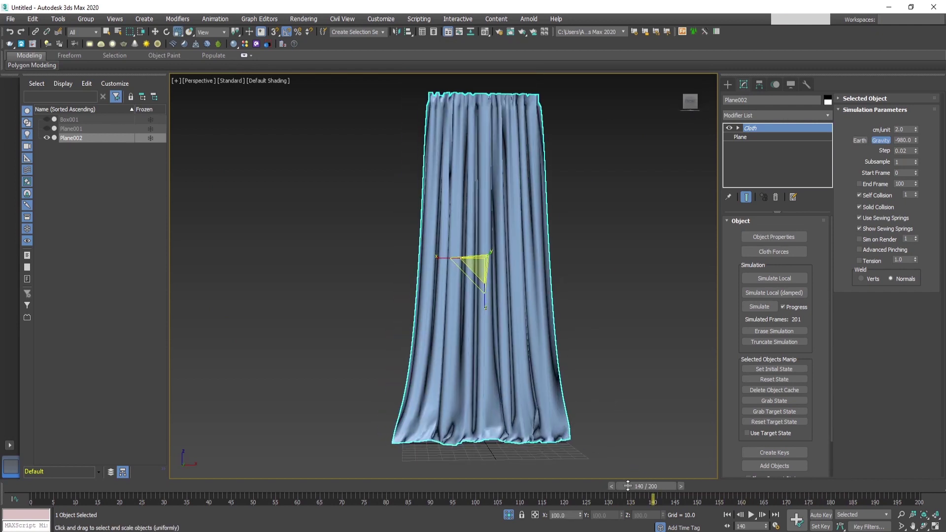
{"action": "key", "text": "q"}
{"action": "left_click_drag", "start_coordinate": [645, 486], "coordinate": [413, 497]}
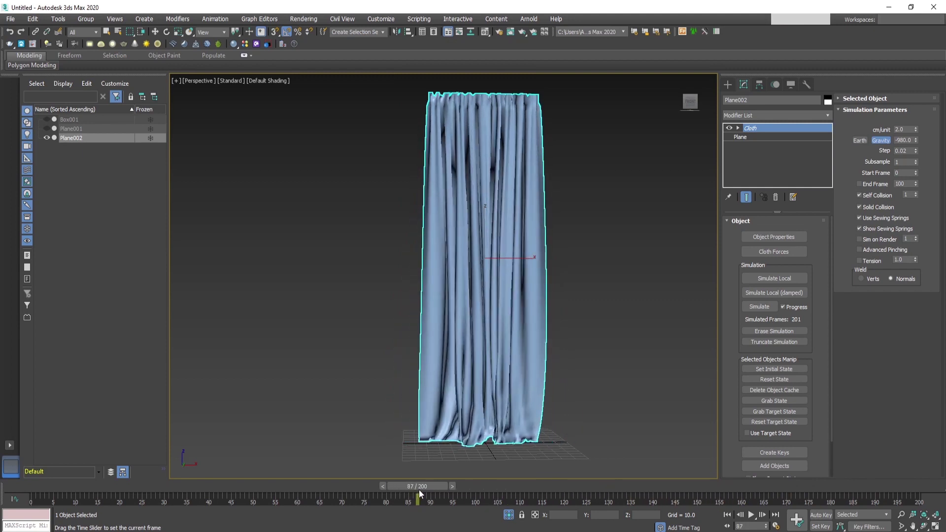
{"action": "left_click_drag", "start_coordinate": [419, 490], "coordinate": [424, 488]}
Scrub to frames 155 and 162 while viewing the curtain from the front and at an angle.
{"action": "key", "text": "r"}
{"action": "scroll", "coordinate": [506, 395], "scroll_direction": "up", "scroll_amount": 3}
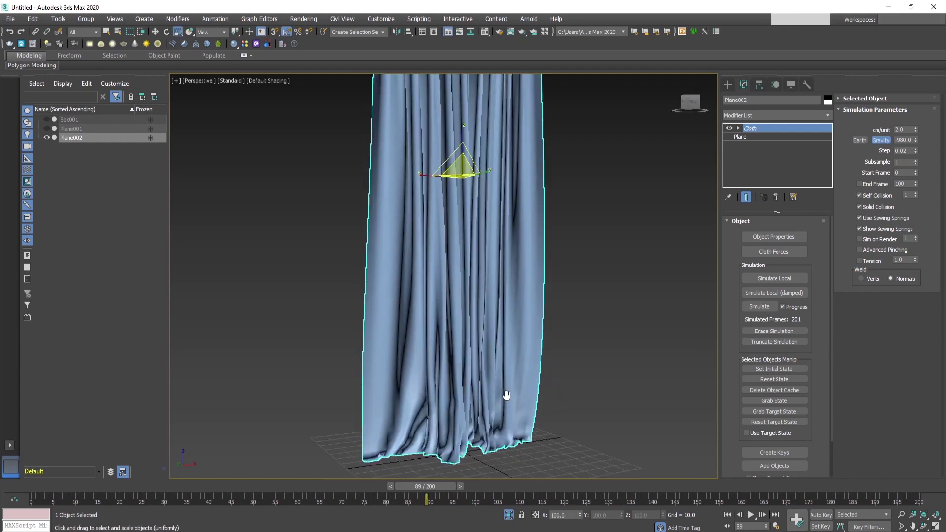
{"action": "middle_click_drag", "start_coordinate": [506, 395], "coordinate": [509, 422], "text": "alt"}
{"action": "left_click_drag", "start_coordinate": [429, 486], "coordinate": [821, 504]}
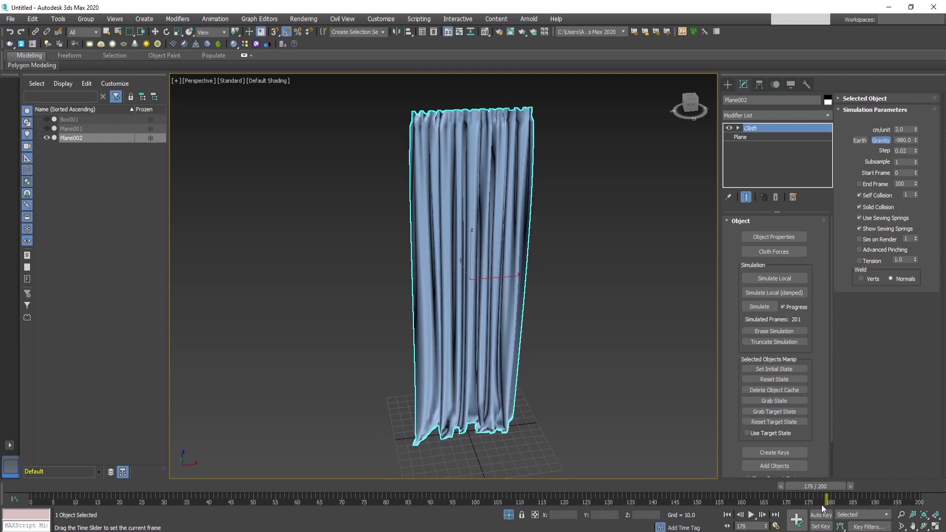
{"action": "key", "text": "r"}
{"action": "middle_click_drag", "start_coordinate": [485, 316], "coordinate": [485, 343], "text": "alt"}
{"action": "middle_click_drag", "start_coordinate": [521, 381], "coordinate": [533, 369]}
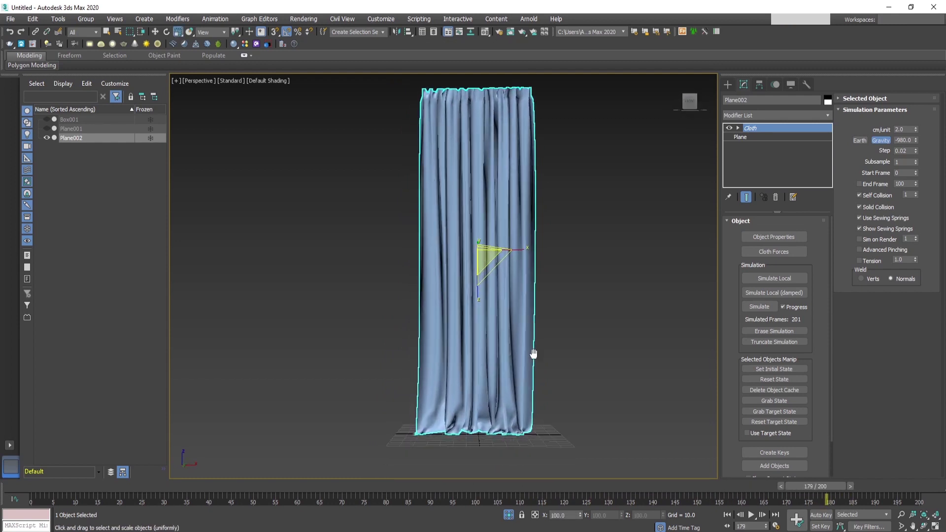
{"action": "left_click_drag", "start_coordinate": [801, 485], "coordinate": [716, 494]}
{"action": "middle_click_drag", "start_coordinate": [429, 345], "coordinate": [508, 352], "text": "alt"}
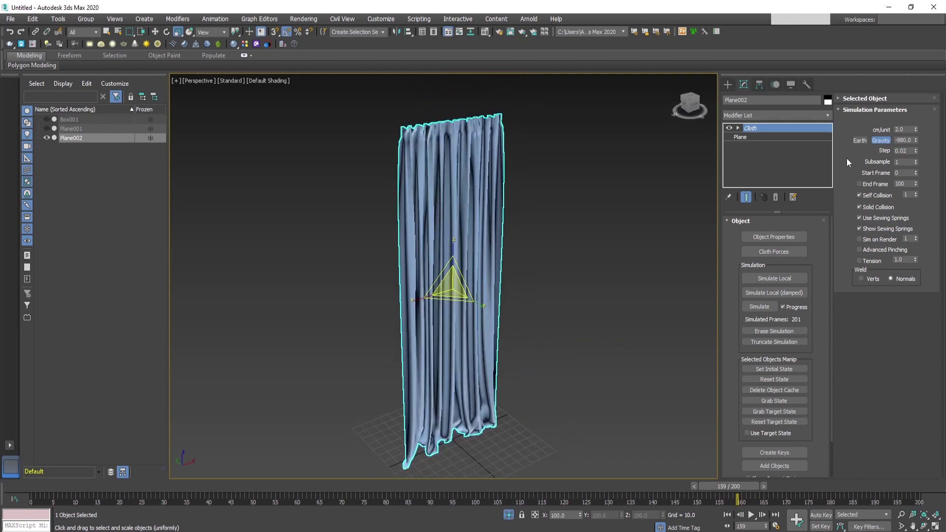
{"action": "left_click", "coordinate": [826, 115]}
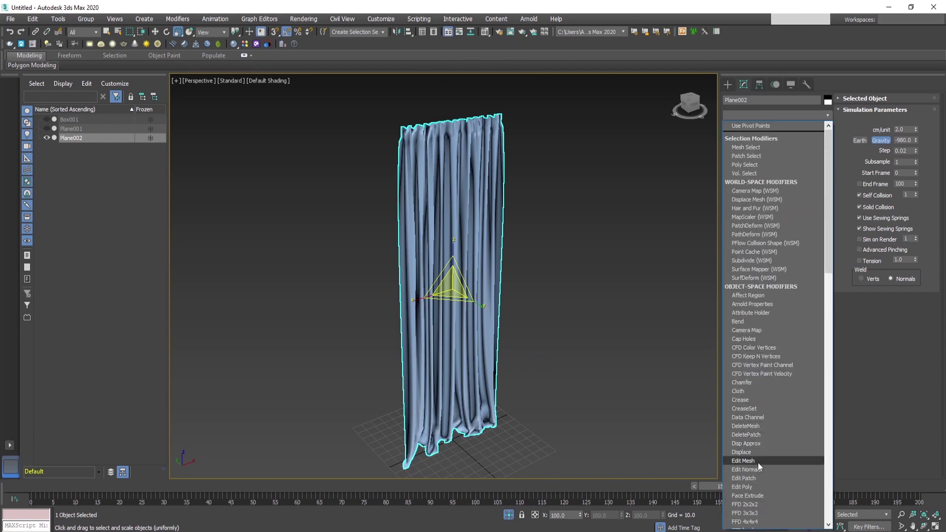
Add an Edit Poly modifier to the curtain and collapse its stack to an Editable Poly.
{"action": "left_click", "coordinate": [749, 486]}
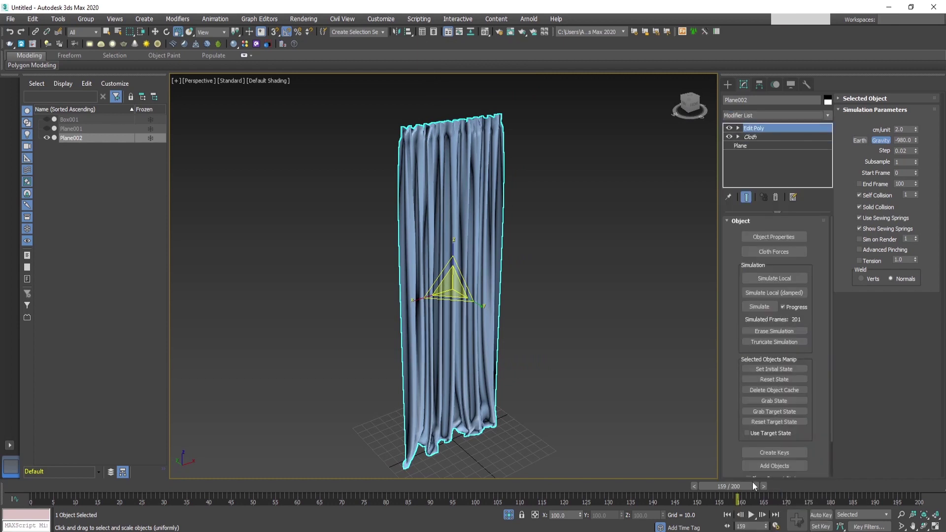
{"action": "right_click", "coordinate": [749, 129]}
{"action": "left_click", "coordinate": [775, 215]}
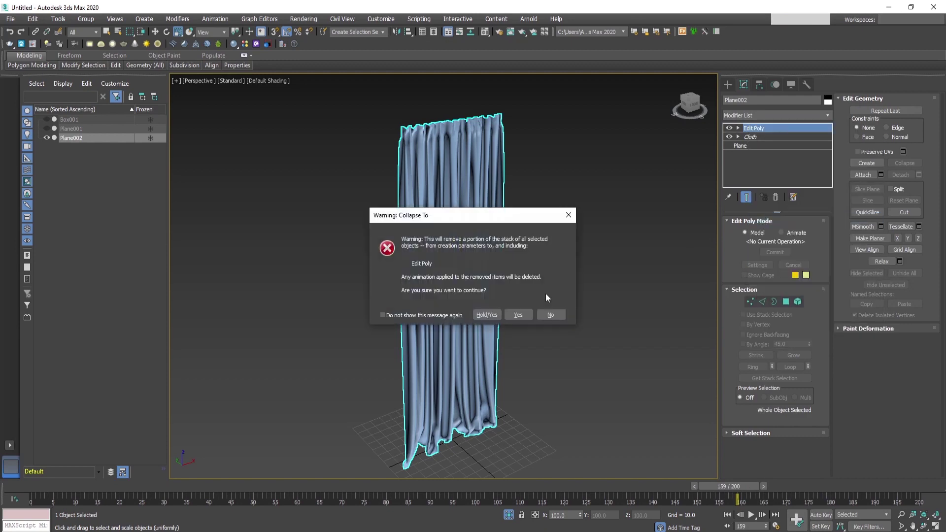
{"action": "left_click", "coordinate": [517, 315]}
{"action": "middle_click_drag", "start_coordinate": [448, 211], "coordinate": [468, 232], "text": "alt"}
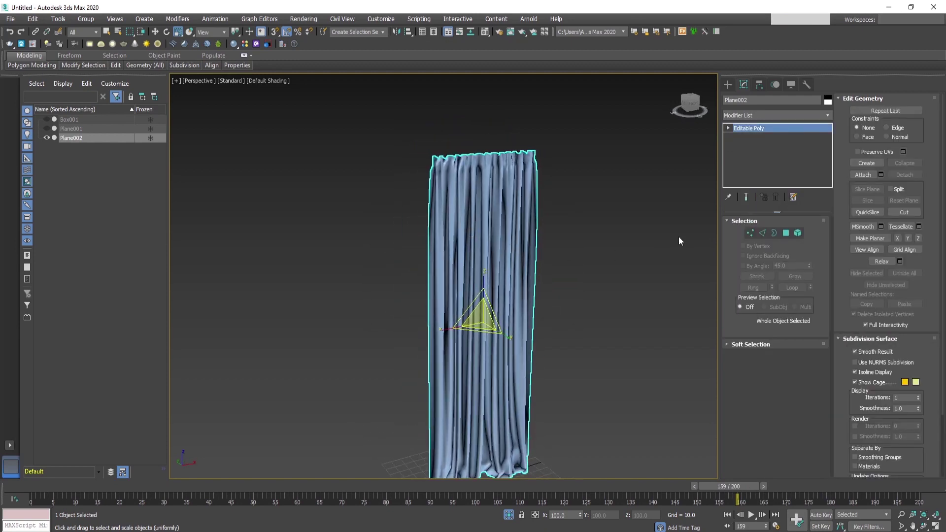
Select the curtain's top border edge loop at Edge level and switch to the Left view.
{"action": "left_click", "coordinate": [749, 232]}
{"action": "scroll", "coordinate": [468, 212], "scroll_direction": "up", "scroll_amount": 5}
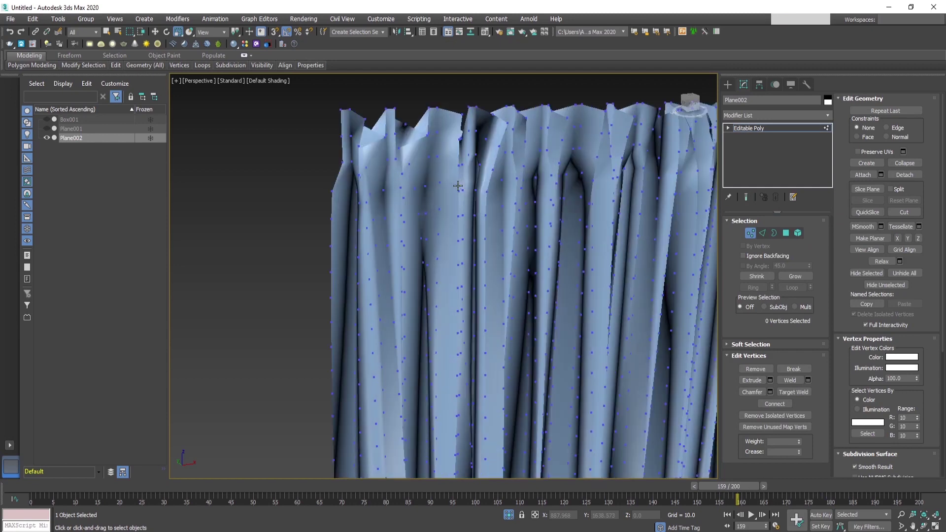
{"action": "middle_click_drag", "start_coordinate": [469, 186], "coordinate": [421, 233]}
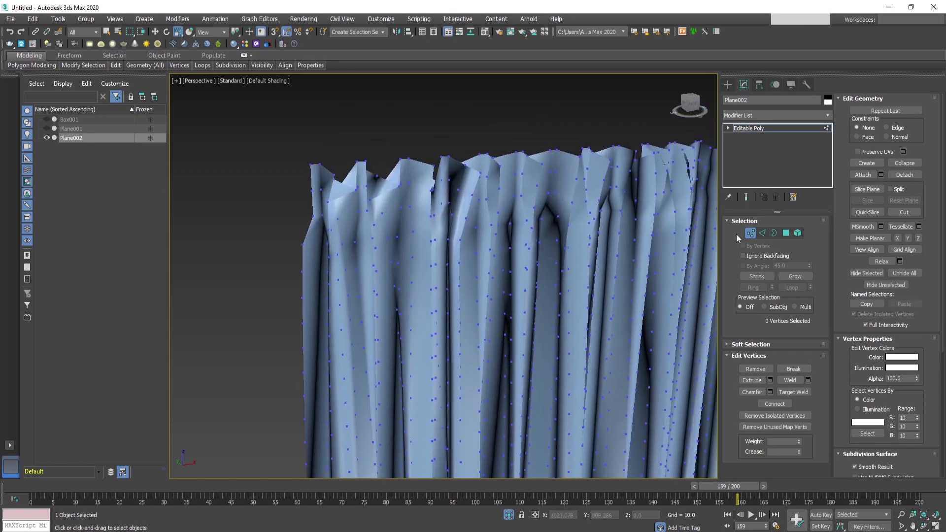
{"action": "left_click", "coordinate": [762, 233]}
{"action": "double_click", "coordinate": [461, 164]}
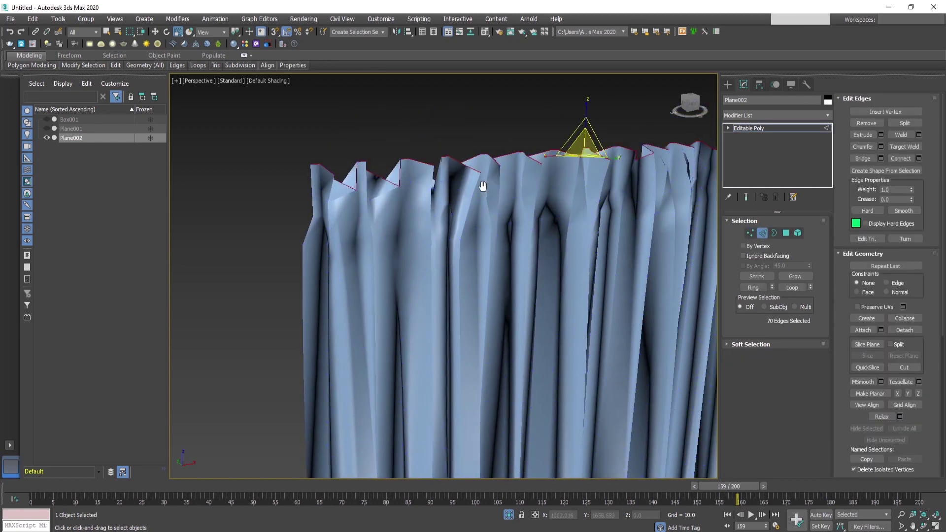
{"action": "middle_click_drag", "start_coordinate": [481, 186], "coordinate": [596, 116], "text": "alt"}
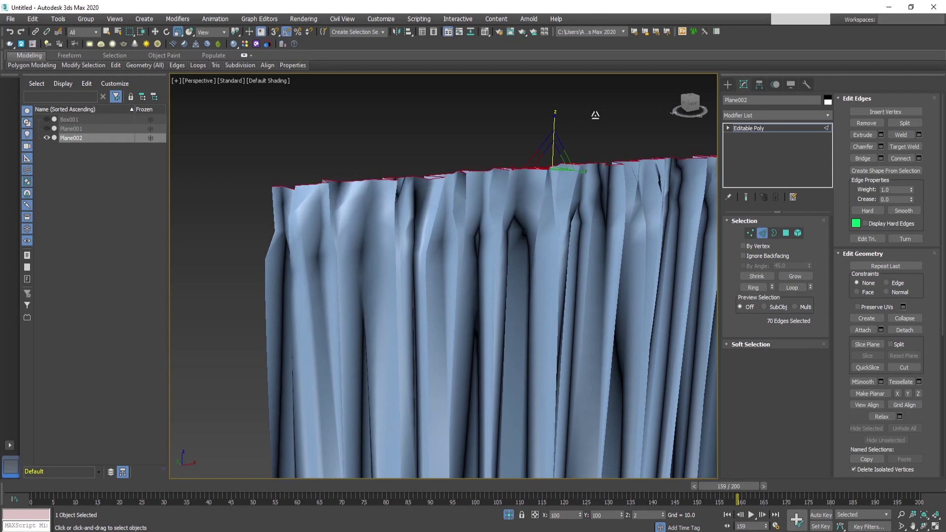
{"action": "middle_click_drag", "start_coordinate": [595, 195], "coordinate": [520, 180]}
{"action": "key", "text": "f"}
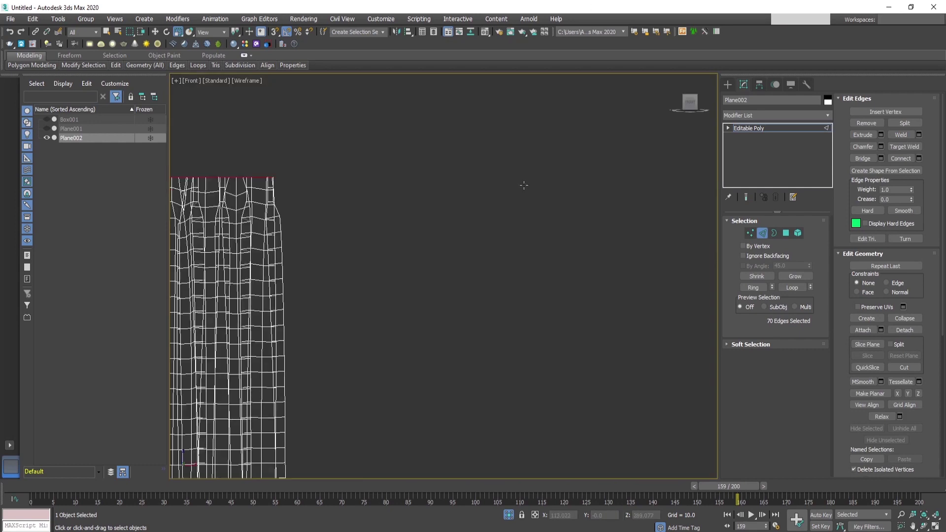
{"action": "key", "text": "l"}
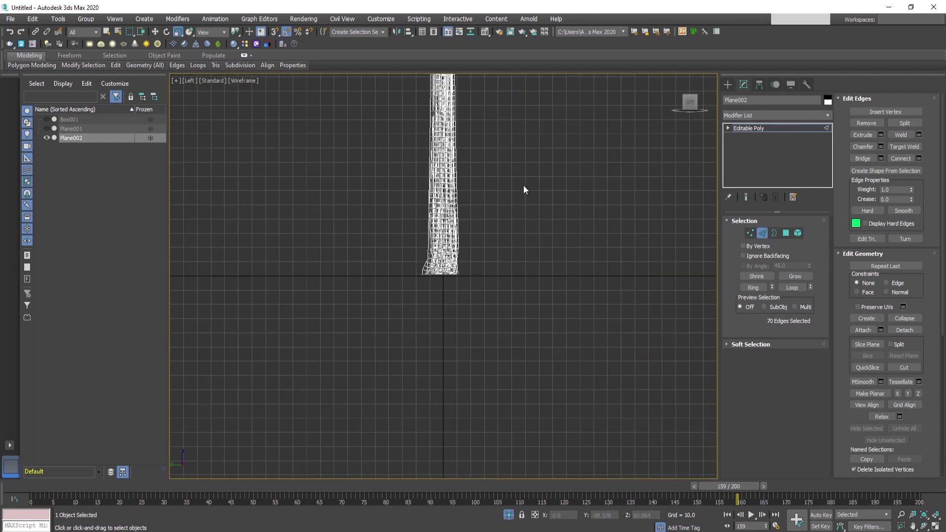
{"action": "scroll", "coordinate": [509, 191], "scroll_direction": "up", "scroll_amount": 8}
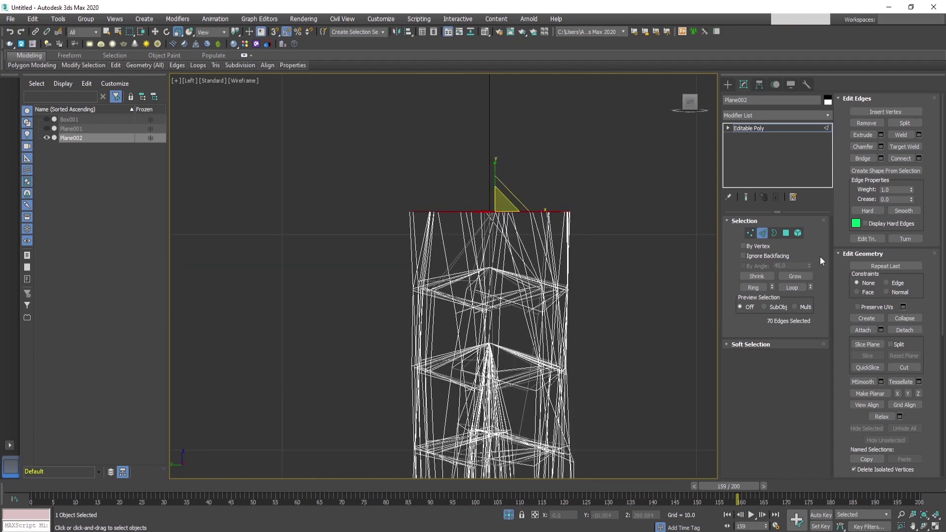
Enable Use Soft Selection and scale the top edges inward so the fabric tapers.
{"action": "left_click", "coordinate": [770, 344]}
{"action": "left_click", "coordinate": [857, 112]}
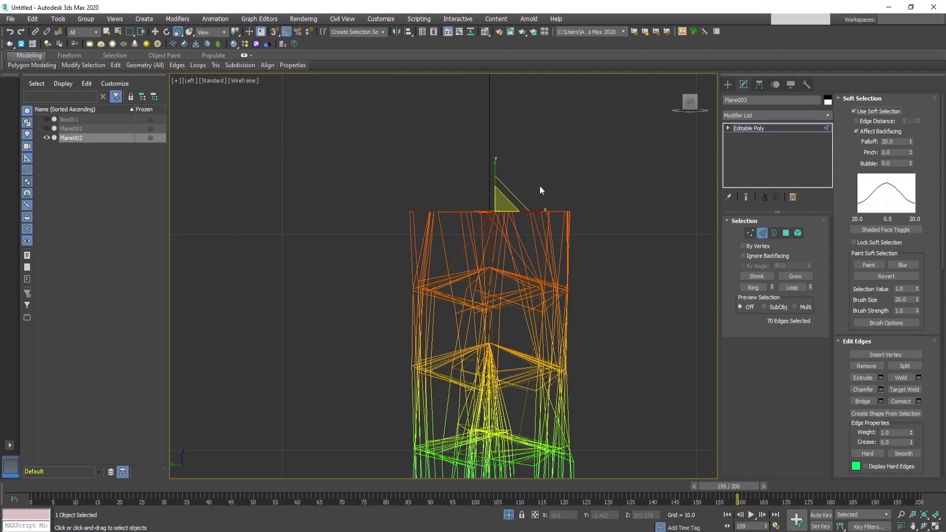
{"action": "scroll", "coordinate": [540, 185], "scroll_direction": "down", "scroll_amount": 3}
{"action": "left_click_drag", "start_coordinate": [550, 197], "coordinate": [529, 199]}
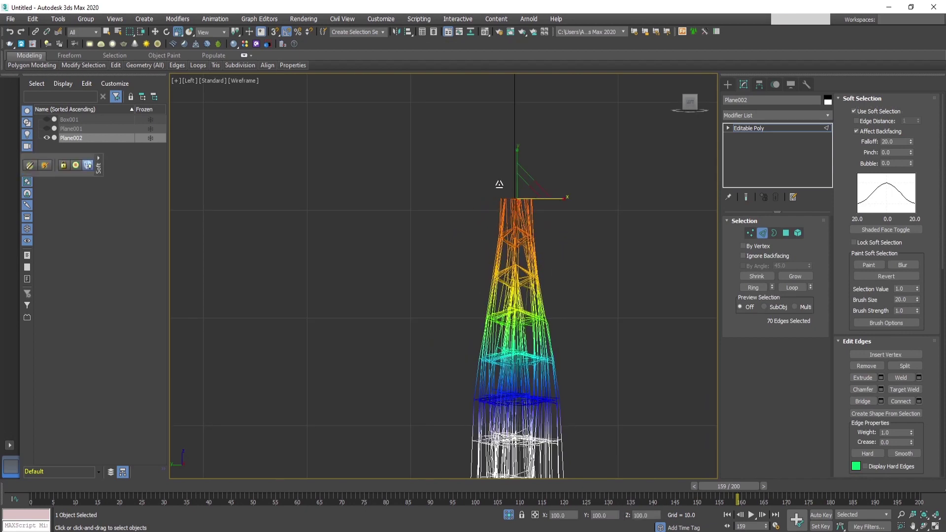
Exit Edge mode, return to the Perspective view, and unhide the box and floor.
{"action": "left_click", "coordinate": [801, 127]}
{"action": "middle_click_drag", "start_coordinate": [522, 256], "coordinate": [494, 248]}
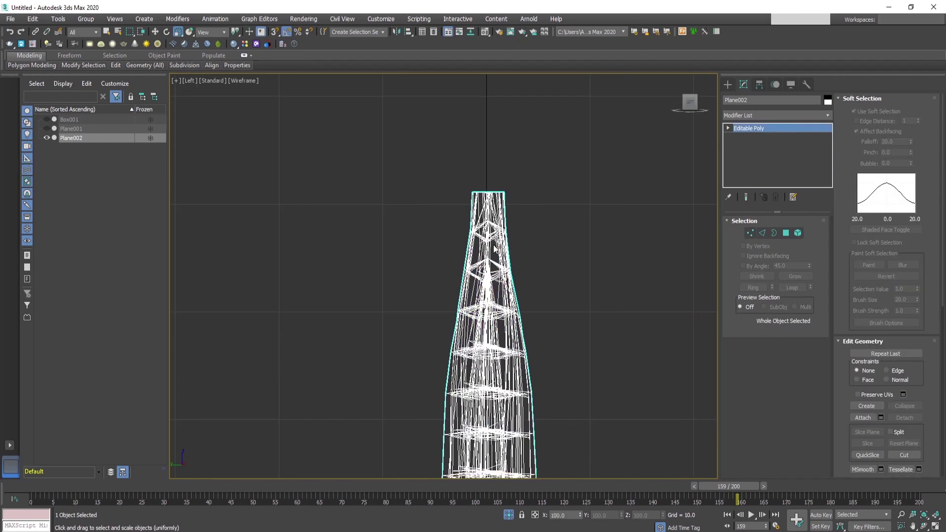
{"action": "key", "text": "p"}
{"action": "scroll", "coordinate": [528, 285], "scroll_direction": "down", "scroll_amount": 2}
{"action": "mouse_move", "coordinate": [528, 286]}
{"action": "middle_mouse_down", "text": "alt"}
{"action": "mouse_move", "coordinate": [465, 259]}
{"action": "mouse_move", "coordinate": [506, 272]}
{"action": "middle_mouse_up", "text": "alt"}
{"action": "scroll", "coordinate": [553, 386], "scroll_direction": "down", "scroll_amount": 3}
{"action": "mouse_move", "coordinate": [553, 386]}
{"action": "middle_mouse_down", "text": "alt"}
{"action": "mouse_move", "coordinate": [536, 277]}
{"action": "mouse_move", "coordinate": [536, 362]}
{"action": "mouse_move", "coordinate": [575, 371]}
{"action": "mouse_move", "coordinate": [561, 367]}
{"action": "mouse_move", "coordinate": [570, 358]}
{"action": "mouse_move", "coordinate": [550, 355]}
{"action": "mouse_move", "coordinate": [544, 394]}
{"action": "middle_mouse_up", "text": "alt"}
{"action": "scroll", "coordinate": [517, 375], "scroll_direction": "up", "scroll_amount": 3}
{"action": "scroll", "coordinate": [570, 359], "scroll_direction": "down", "scroll_amount": 2}
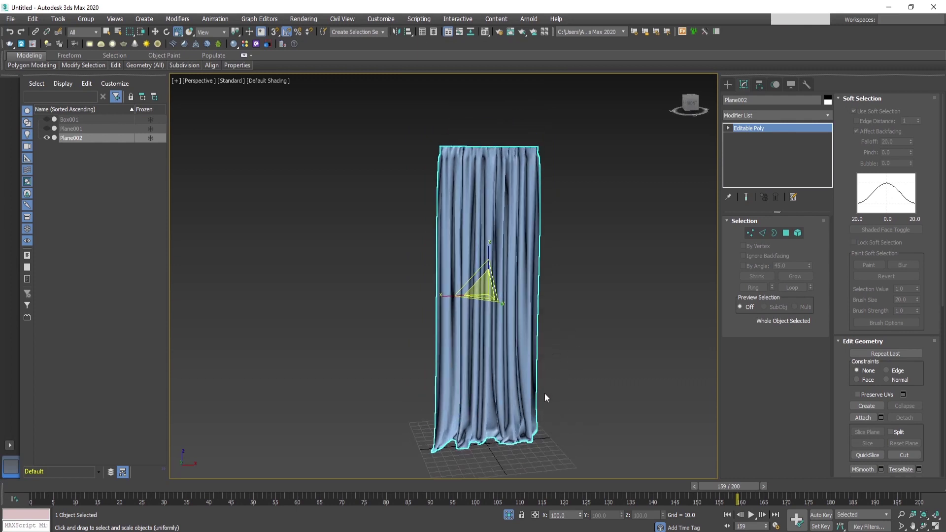
{"action": "left_click", "coordinate": [509, 515]}
Select Plane001 and Box001 and delete their shared Cloth modifier.
{"action": "scroll", "coordinate": [530, 336], "scroll_direction": "down", "scroll_amount": 2}
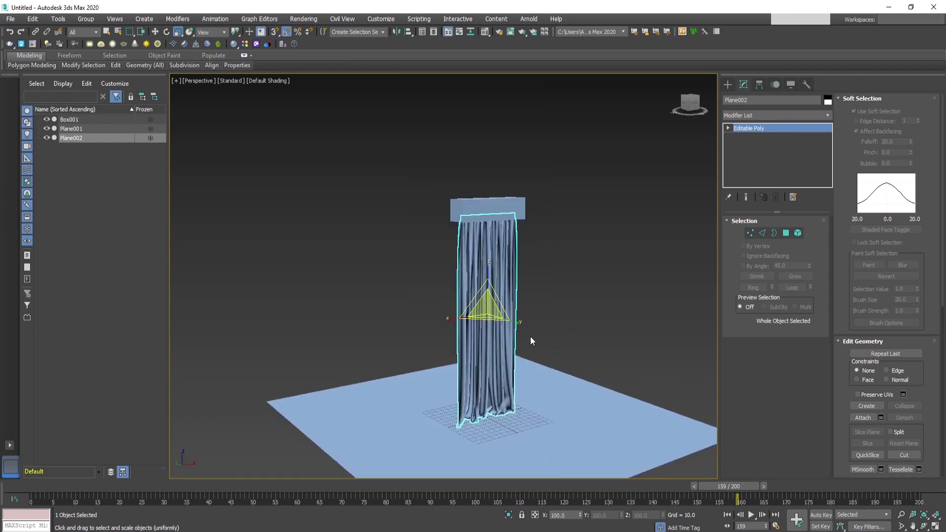
{"action": "left_click", "coordinate": [511, 208]}
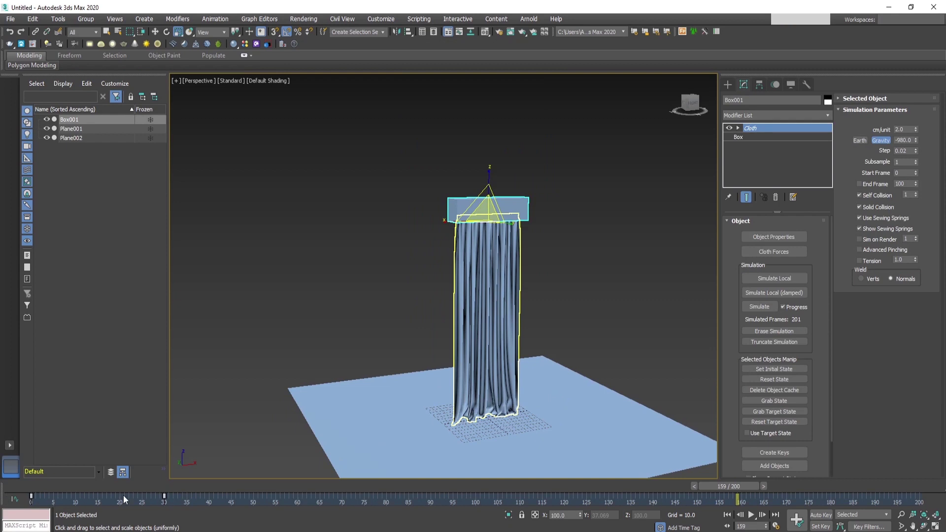
{"action": "middle_click_drag", "start_coordinate": [554, 348], "coordinate": [532, 340], "text": "alt"}
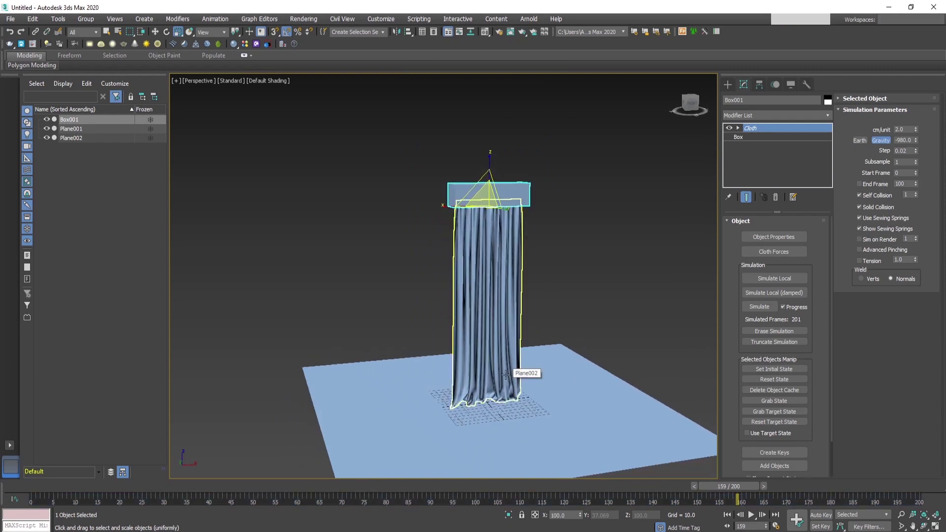
{"action": "left_click", "coordinate": [521, 419]}
{"action": "left_click", "coordinate": [528, 194], "text": "ctrl"}
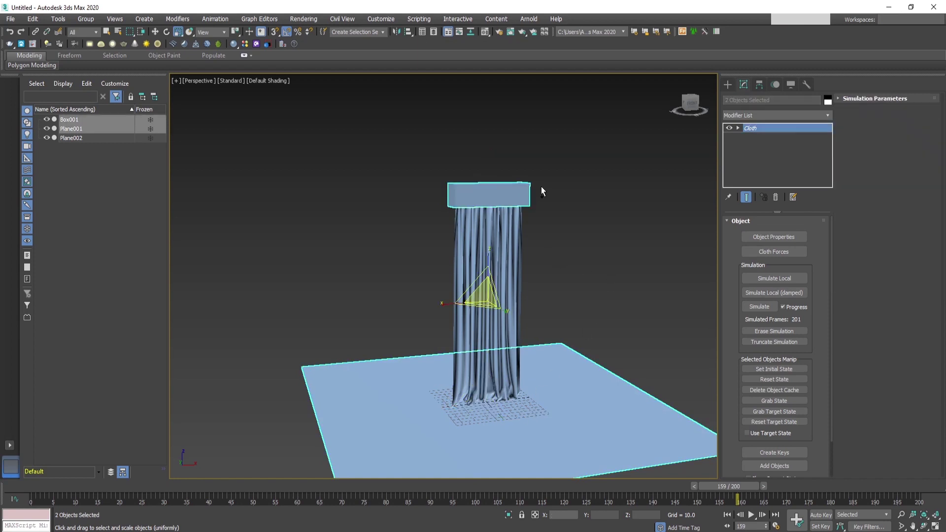
{"action": "right_click", "coordinate": [772, 129]}
{"action": "left_click", "coordinate": [788, 147]}
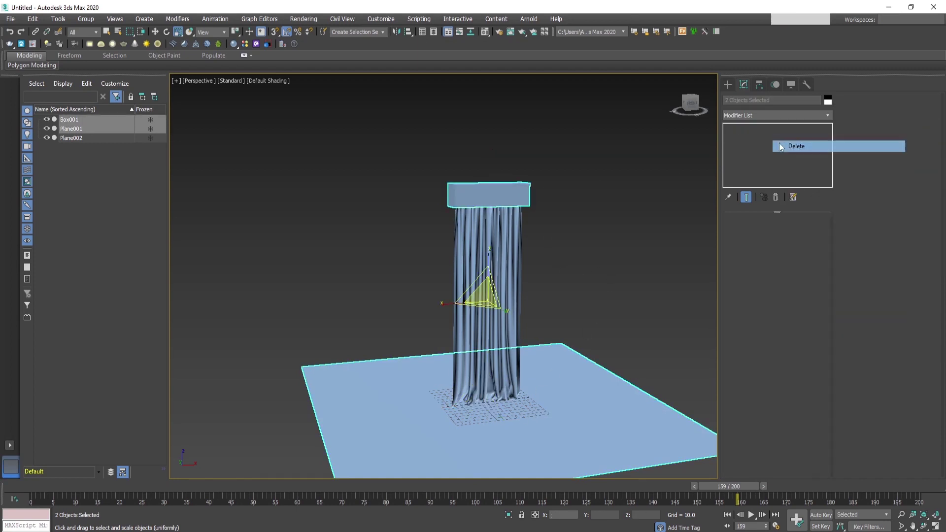
Select the curtain Plane002 and orbit to a lower view of the scene.
{"action": "left_click", "coordinate": [512, 249]}
{"action": "middle_click_drag", "start_coordinate": [512, 248], "coordinate": [539, 297], "text": "alt"}
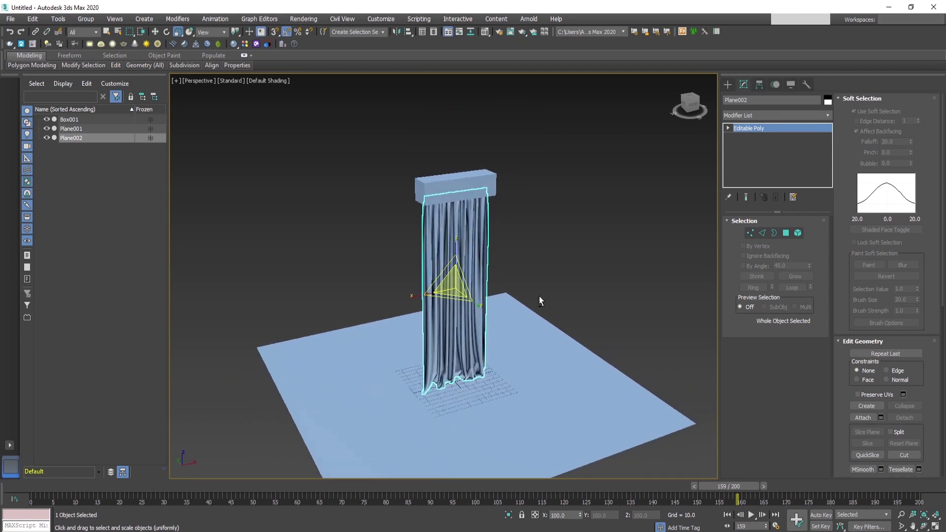
{"action": "left_click", "coordinate": [827, 115]}
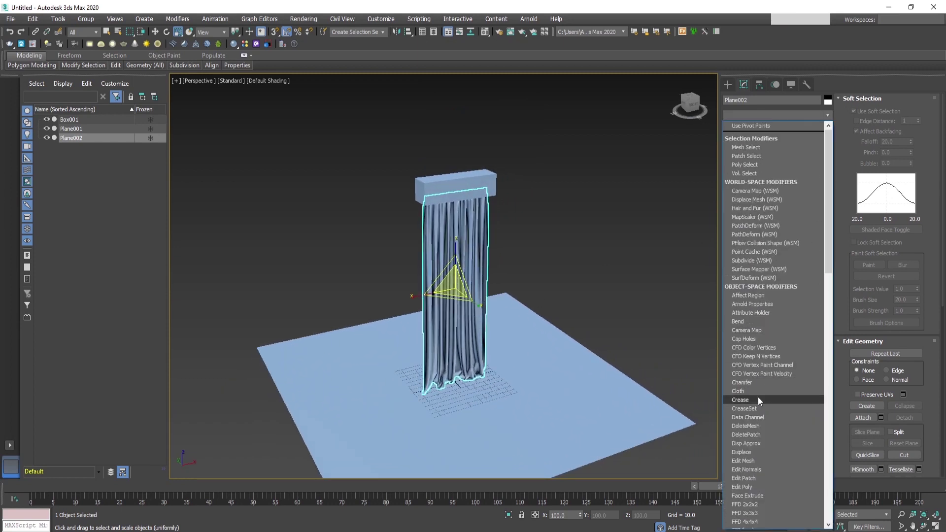
Add a Cloth modifier to Plane002 and add Box001 and Plane001 to its simulation.
{"action": "left_click", "coordinate": [757, 391]}
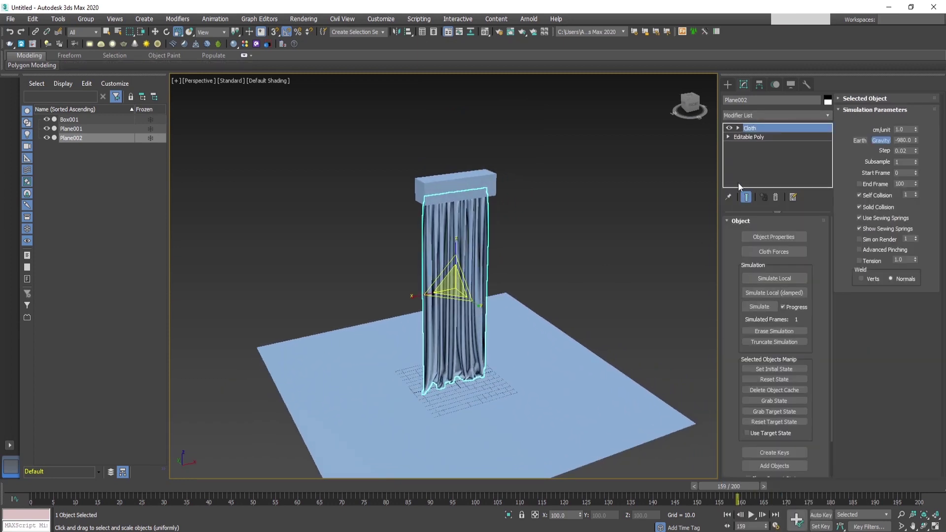
{"action": "left_click", "coordinate": [770, 238]}
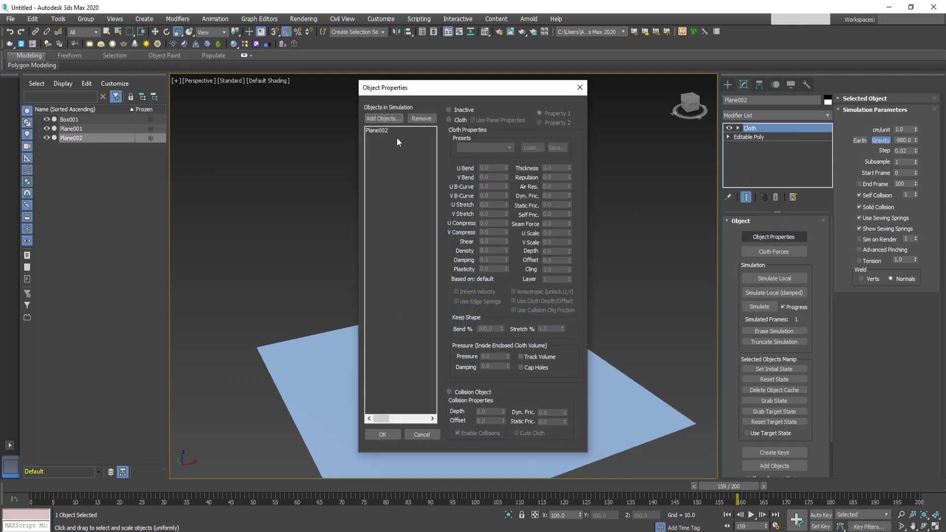
{"action": "left_click", "coordinate": [383, 118]}
{"action": "left_click", "coordinate": [39, 83]}
{"action": "left_click", "coordinate": [38, 75], "text": "ctrl"}
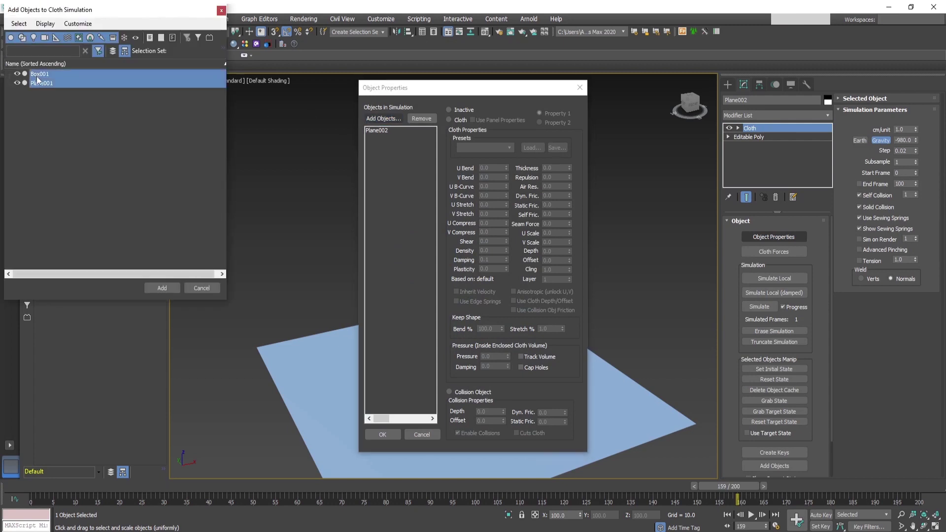
{"action": "left_click", "coordinate": [162, 288]}
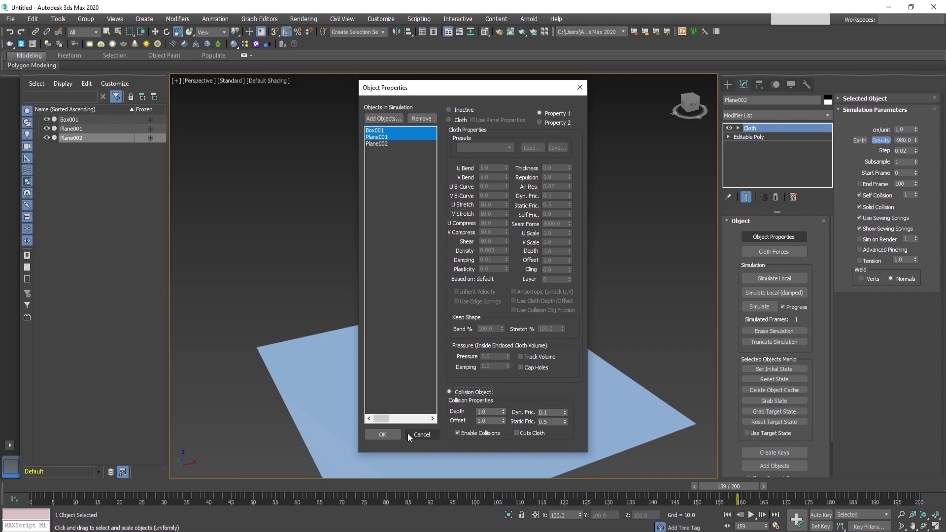
Make Plane002 a cloth object using the Cotton fabric preset and confirm.
{"action": "left_click", "coordinate": [410, 143]}
{"action": "left_click", "coordinate": [460, 120]}
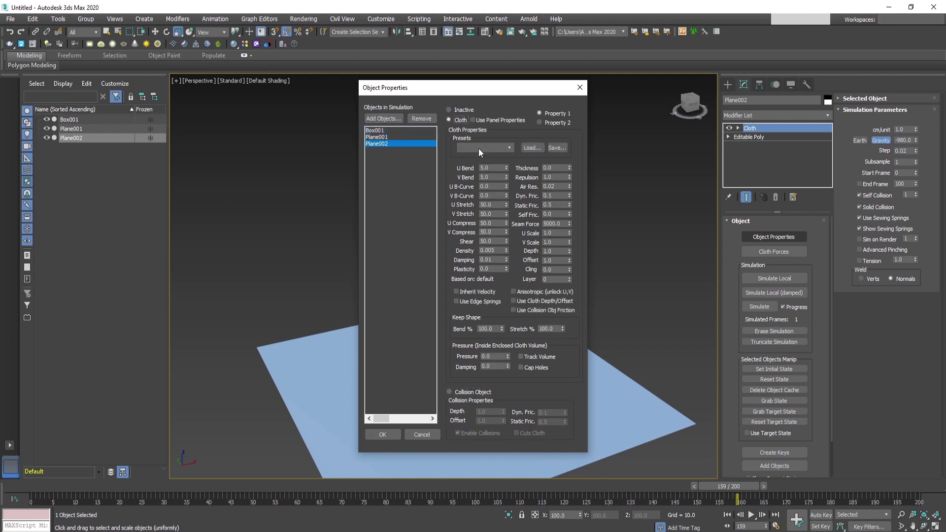
{"action": "left_click", "coordinate": [483, 148]}
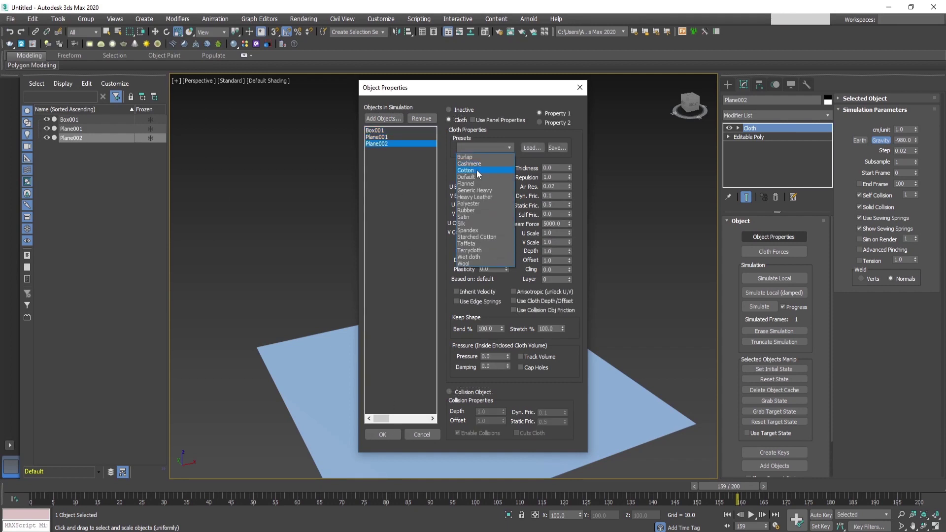
{"action": "left_click", "coordinate": [476, 170]}
{"action": "left_click", "coordinate": [396, 436]}
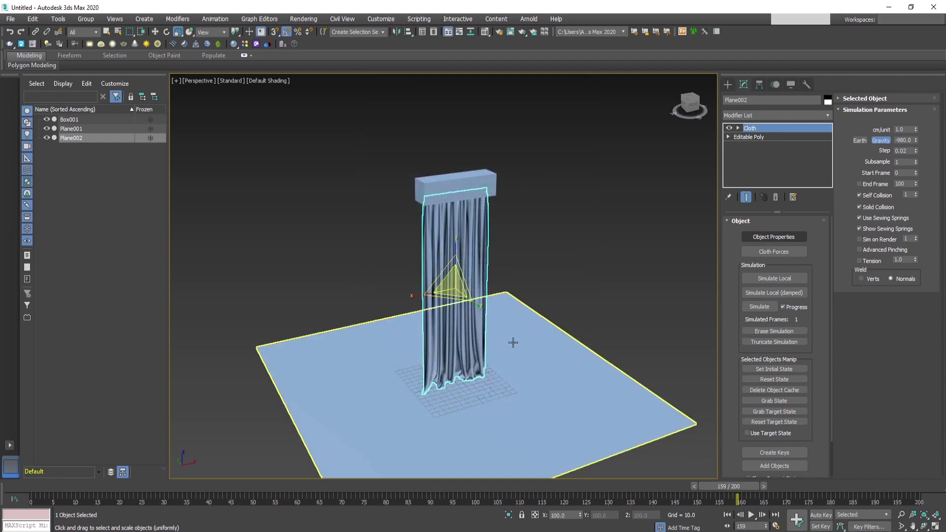
{"action": "middle_click_drag", "start_coordinate": [513, 341], "coordinate": [491, 303]}
{"action": "scroll", "coordinate": [491, 303], "scroll_direction": "down", "scroll_amount": 5}
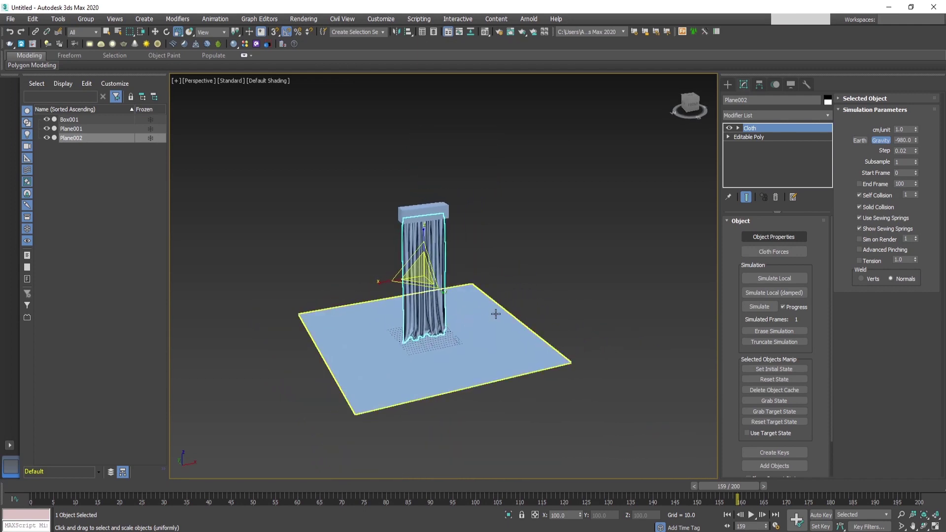
At the Cloth Group level, select the curtain's top row of vertices in the front wireframe view.
{"action": "left_click", "coordinate": [738, 128]}
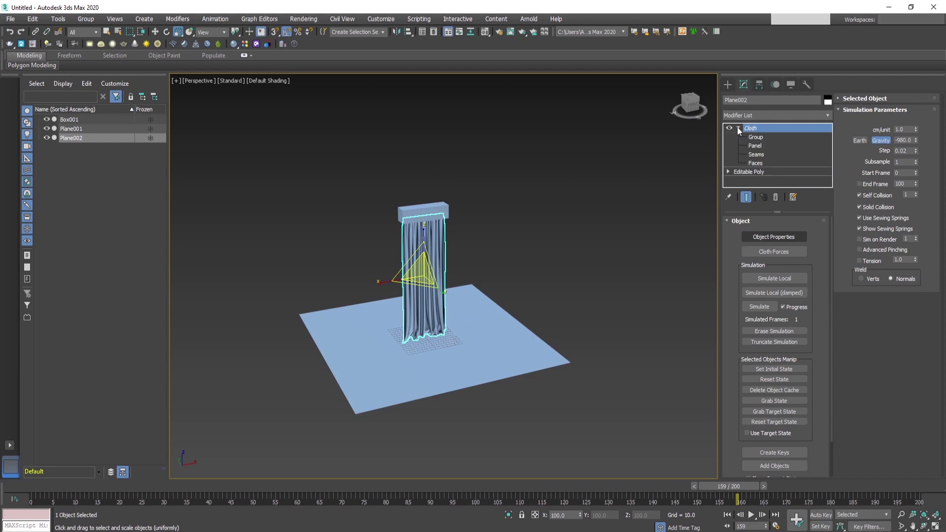
{"action": "left_click", "coordinate": [753, 137]}
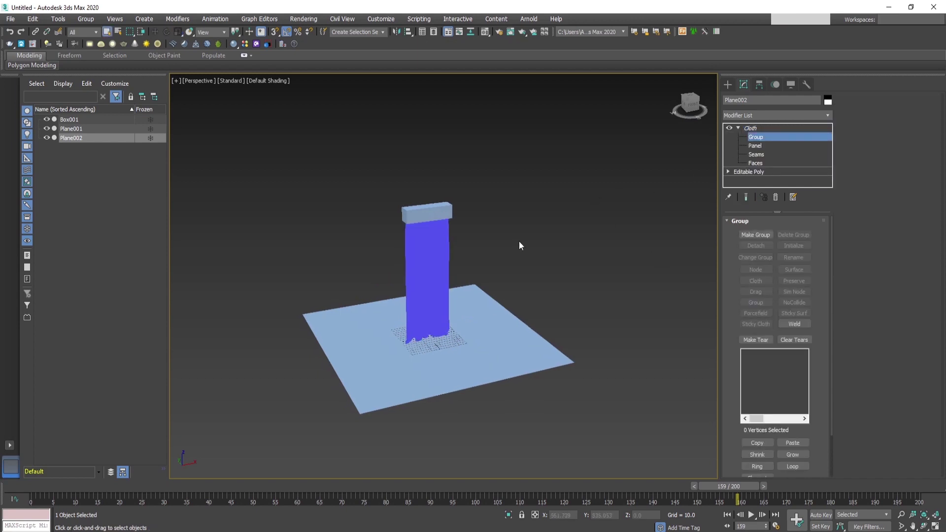
{"action": "key", "text": "f"}
{"action": "key", "text": "F3"}
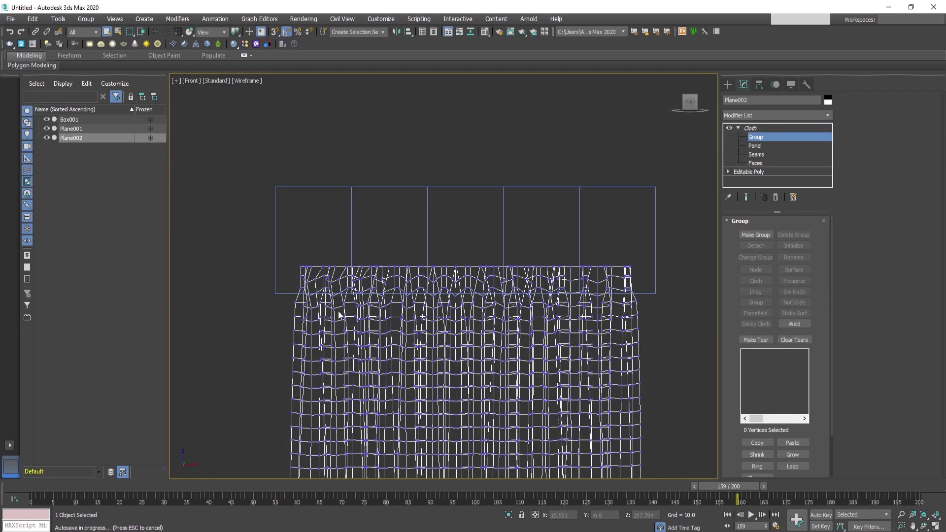
{"action": "scroll", "coordinate": [443, 253], "scroll_direction": "down", "scroll_amount": 2}
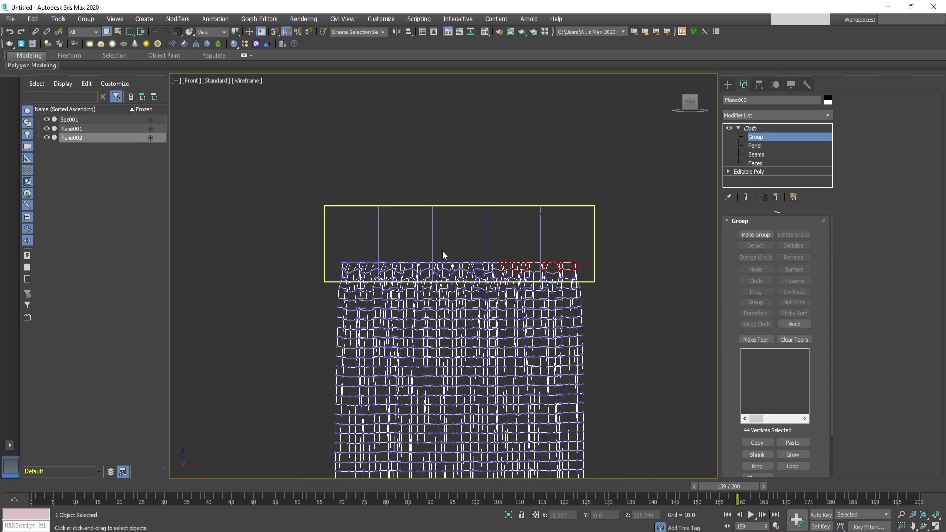
{"action": "left_click_drag", "start_coordinate": [394, 269], "coordinate": [302, 281]}
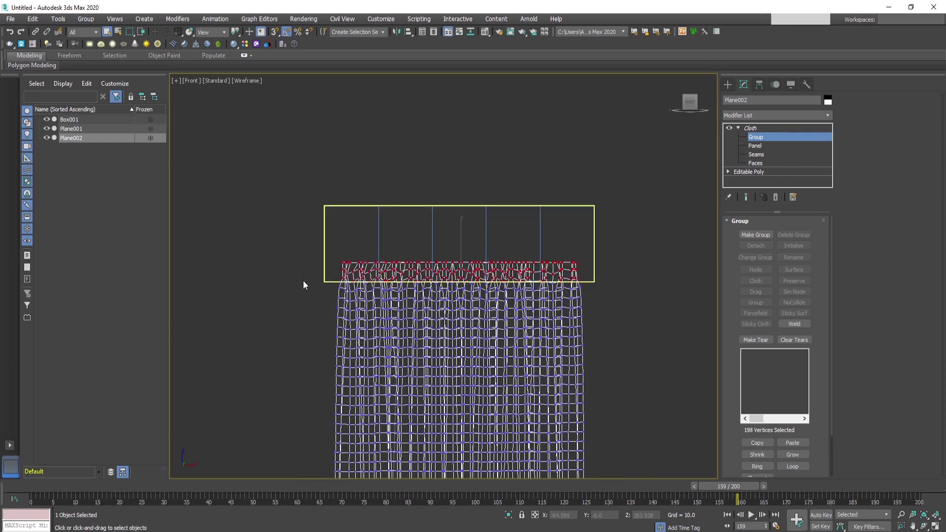
Make the selected vertices into Group001 and constrain it to the surface of Box001.
{"action": "left_click", "coordinate": [755, 234]}
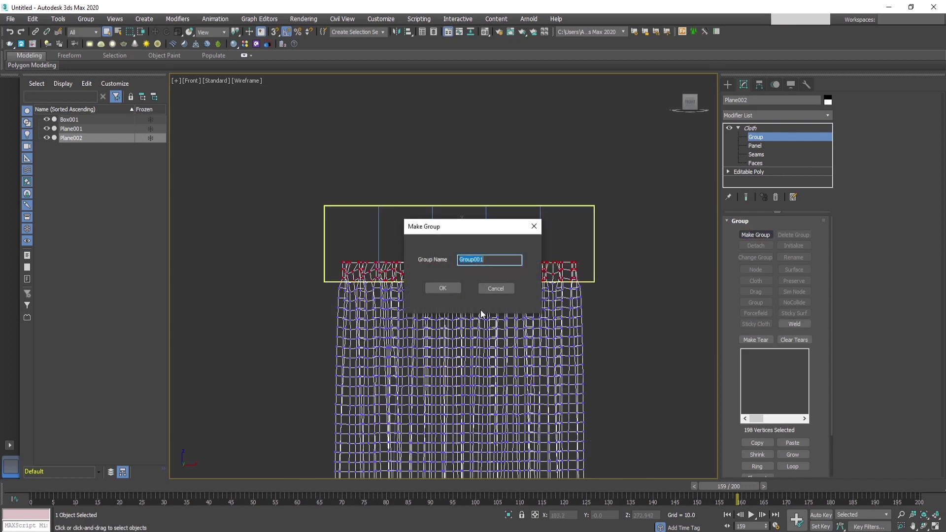
{"action": "left_click", "coordinate": [442, 288]}
{"action": "left_click", "coordinate": [794, 270]}
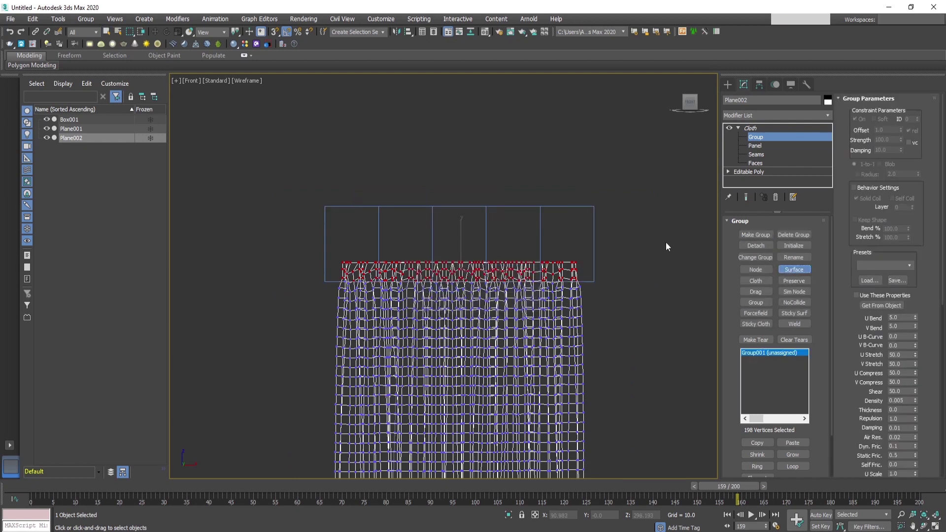
{"action": "left_click", "coordinate": [591, 236]}
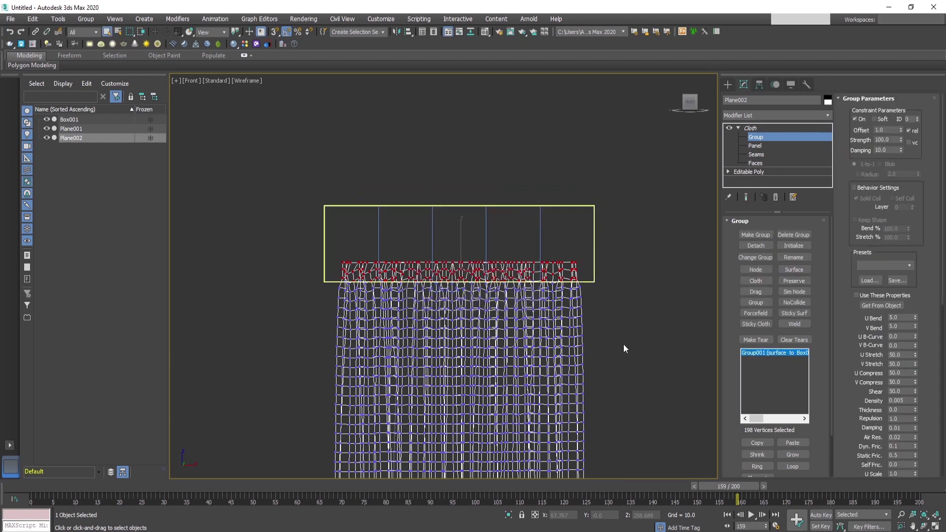
Return to the Cloth modifier's top level, open its simulation settings, and deselect the curtain.
{"action": "left_click", "coordinate": [738, 128]}
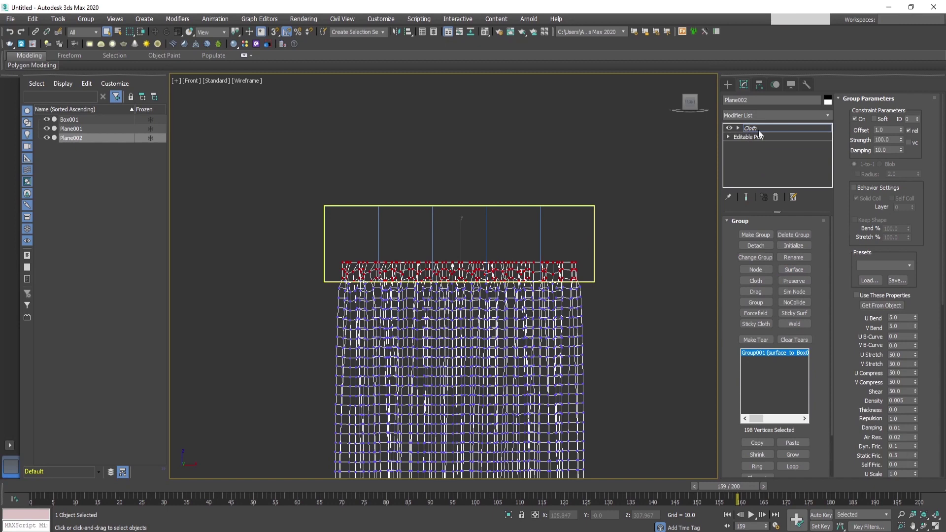
{"action": "left_click", "coordinate": [758, 130]}
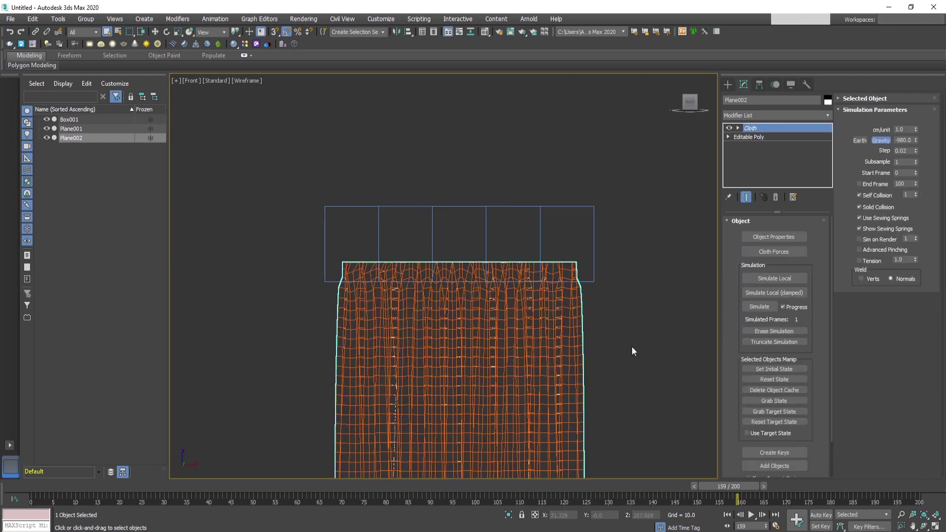
{"action": "middle_click_drag", "start_coordinate": [631, 346], "coordinate": [623, 332]}
{"action": "left_click", "coordinate": [623, 335]}
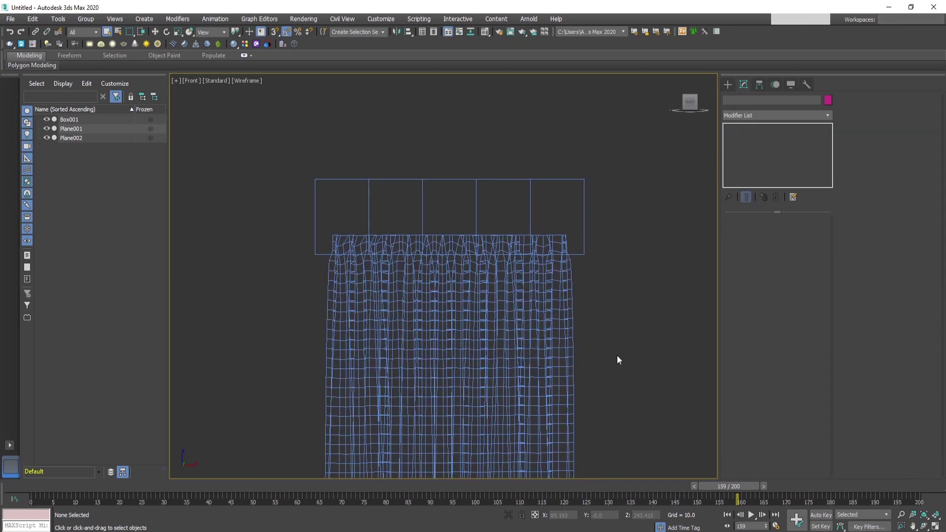
Create a Wind force space warp beside the curtain in the Front view.
{"action": "key", "text": "p"}
{"action": "mouse_move", "coordinate": [585, 335]}
{"action": "middle_mouse_down", "text": "alt"}
{"action": "mouse_move", "coordinate": [464, 272]}
{"action": "mouse_move", "coordinate": [659, 187]}
{"action": "middle_mouse_up", "text": "alt"}
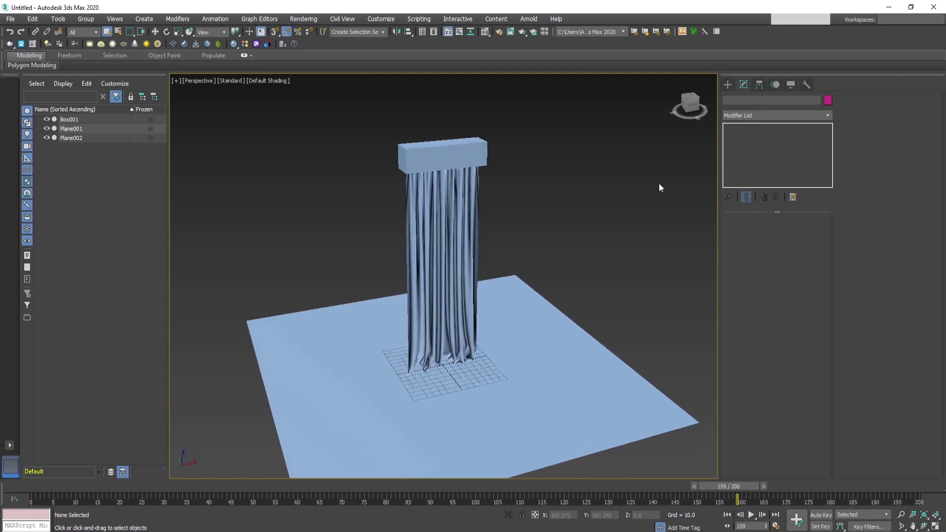
{"action": "left_click", "coordinate": [727, 84]}
{"action": "left_click", "coordinate": [781, 99]}
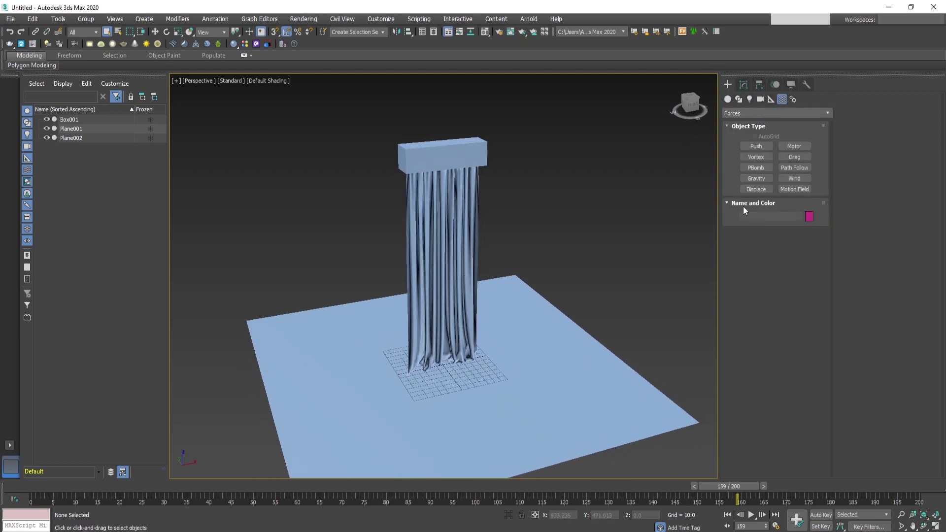
{"action": "left_click", "coordinate": [794, 179]}
{"action": "middle_click_drag", "start_coordinate": [673, 271], "coordinate": [546, 225]}
{"action": "key", "text": "f"}
{"action": "key", "text": "F3"}
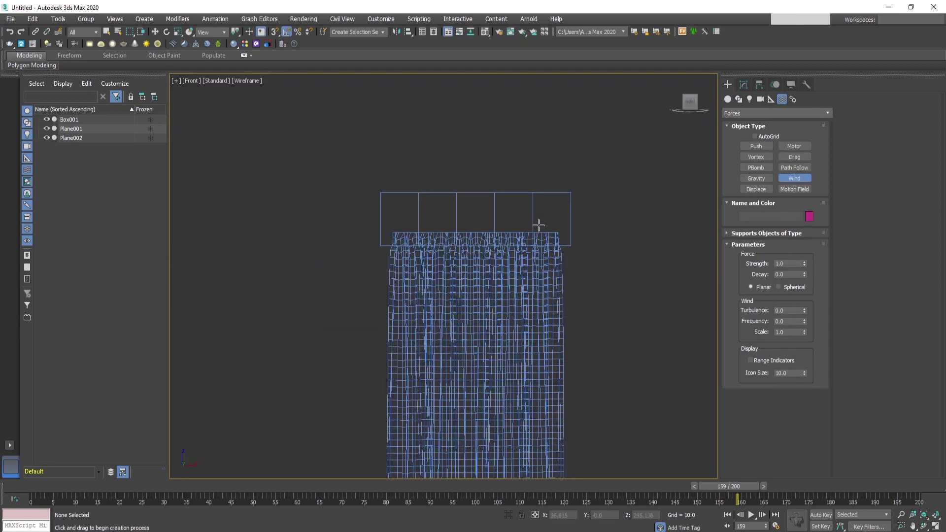
{"action": "scroll", "coordinate": [539, 224], "scroll_direction": "down", "scroll_amount": 5}
{"action": "left_click_drag", "start_coordinate": [461, 308], "coordinate": [533, 363]}
Move the wind icon down toward the curtain.
{"action": "key", "text": "w"}
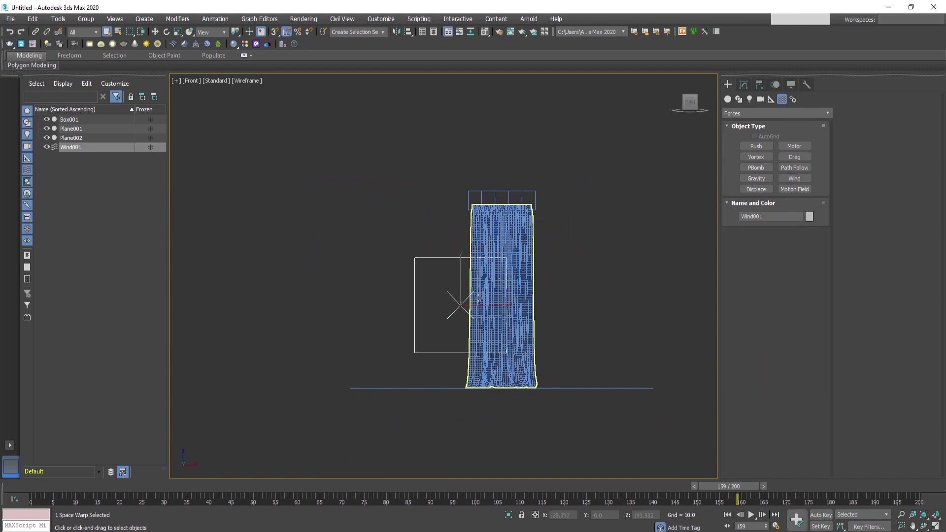
{"action": "left_click_drag", "start_coordinate": [476, 289], "coordinate": [516, 320]}
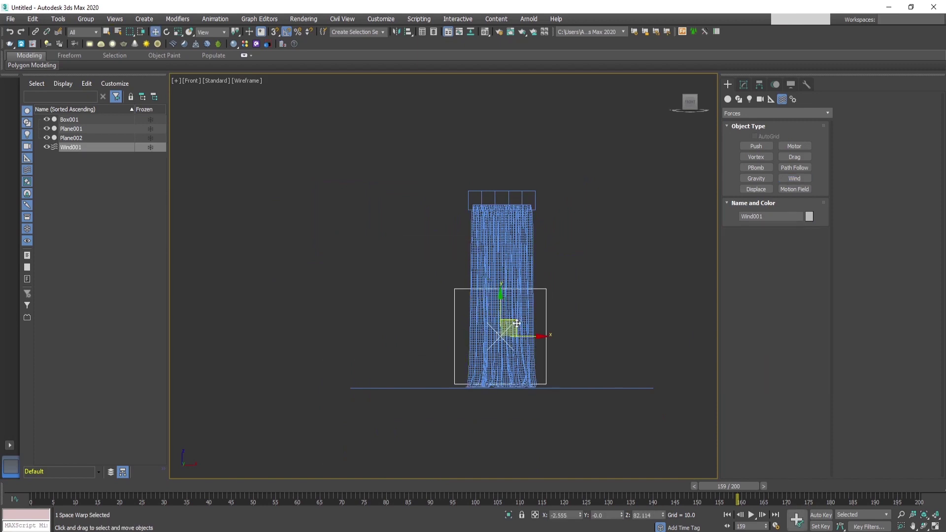
{"action": "key", "text": "p"}
{"action": "key", "text": "F3"}
{"action": "scroll", "coordinate": [512, 319], "scroll_direction": "down", "scroll_amount": 4}
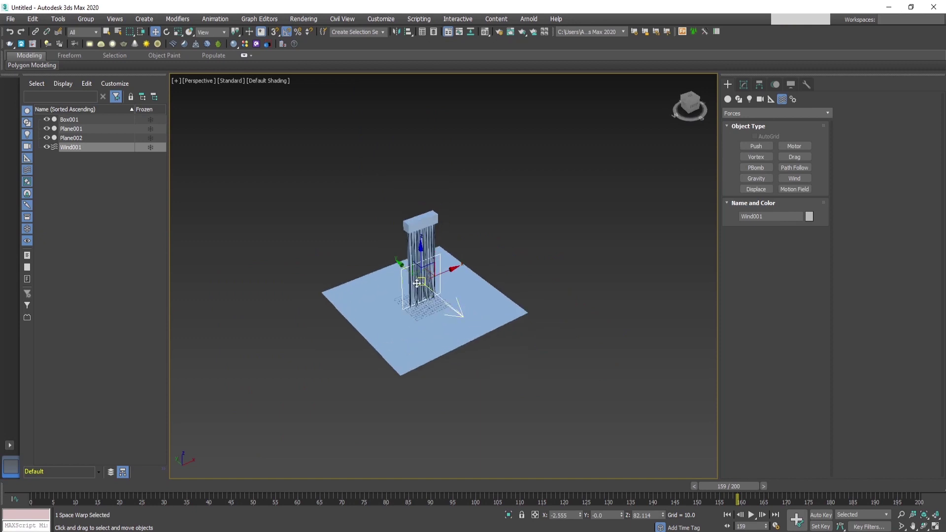
{"action": "scroll", "coordinate": [442, 289], "scroll_direction": "up", "scroll_amount": 2}
Rotate the wind 90° to face the curtain and move it out in front of it.
{"action": "key", "text": "e"}
{"action": "left_click_drag", "start_coordinate": [446, 276], "coordinate": [336, 292]}
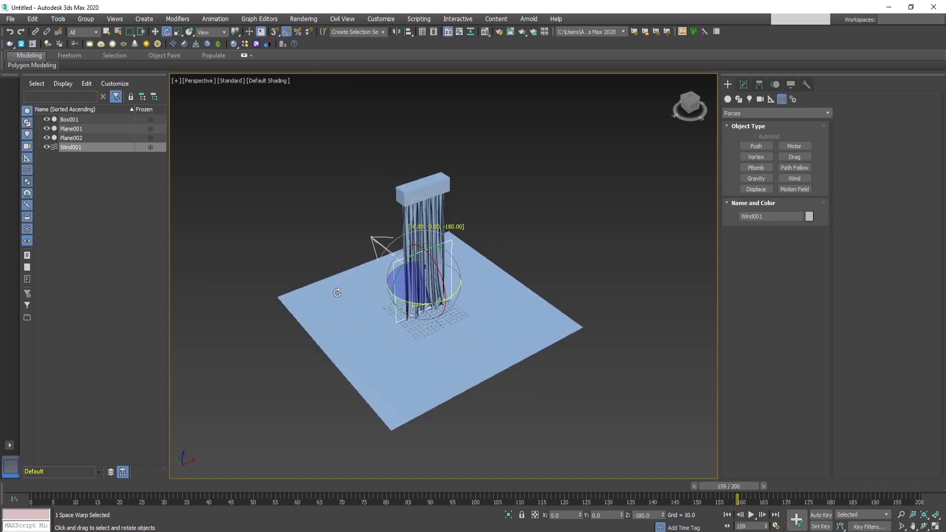
{"action": "key", "text": "w"}
{"action": "left_click_drag", "start_coordinate": [419, 291], "coordinate": [506, 331]}
{"action": "middle_click_drag", "start_coordinate": [506, 331], "coordinate": [532, 344], "text": "alt"}
{"action": "left_click", "coordinate": [744, 85]}
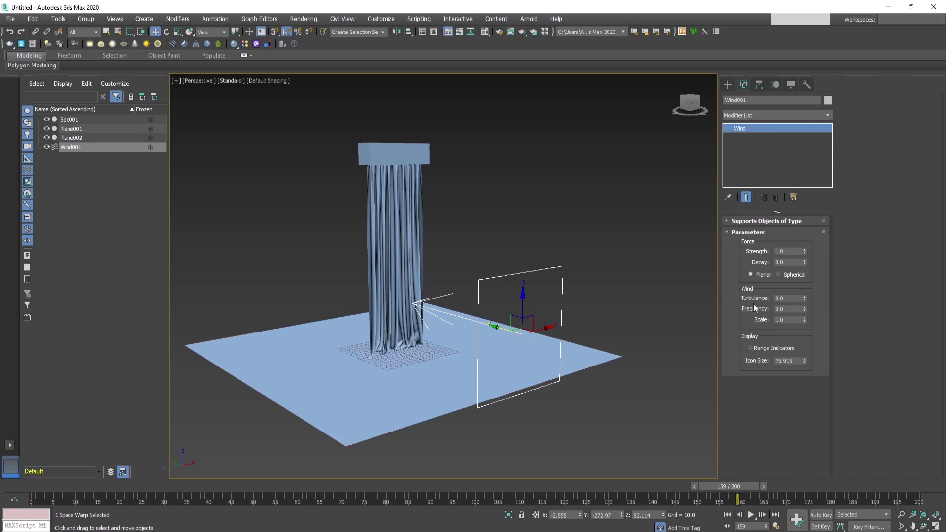
Set Wind001's Strength to 2.0 and Turbulence to 10.0, and edit its Frequency value.
{"action": "double_click", "coordinate": [789, 251]}
{"action": "double_click", "coordinate": [791, 298]}
{"action": "type", "text": "10"}
{"action": "double_click", "coordinate": [790, 311]}
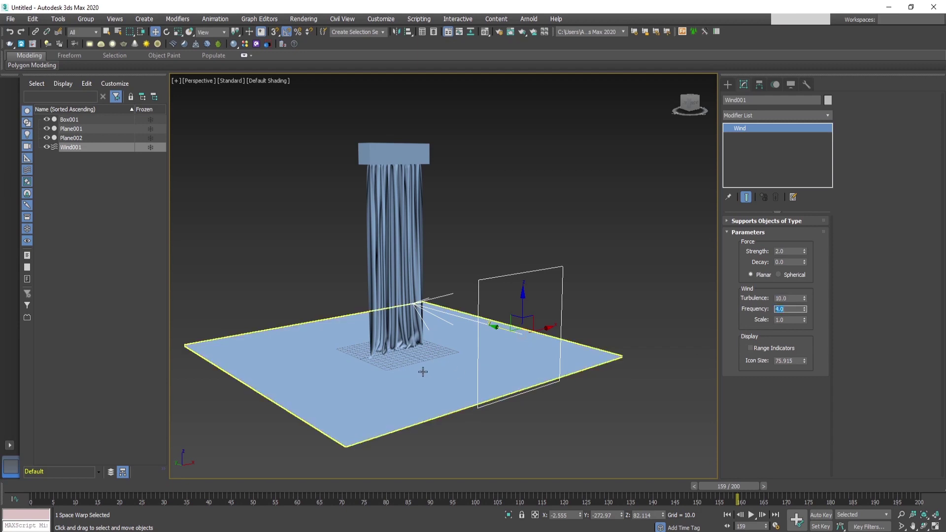
Rewind the timeline to frame 0 and turn on Auto Key.
{"action": "middle_click_drag", "start_coordinate": [422, 371], "coordinate": [474, 370], "text": "alt"}
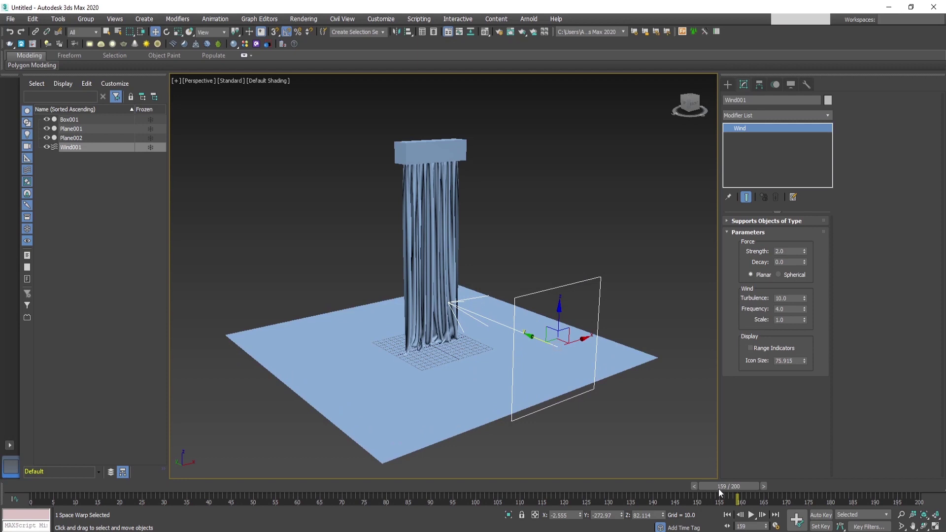
{"action": "left_click_drag", "start_coordinate": [719, 487], "coordinate": [18, 476]}
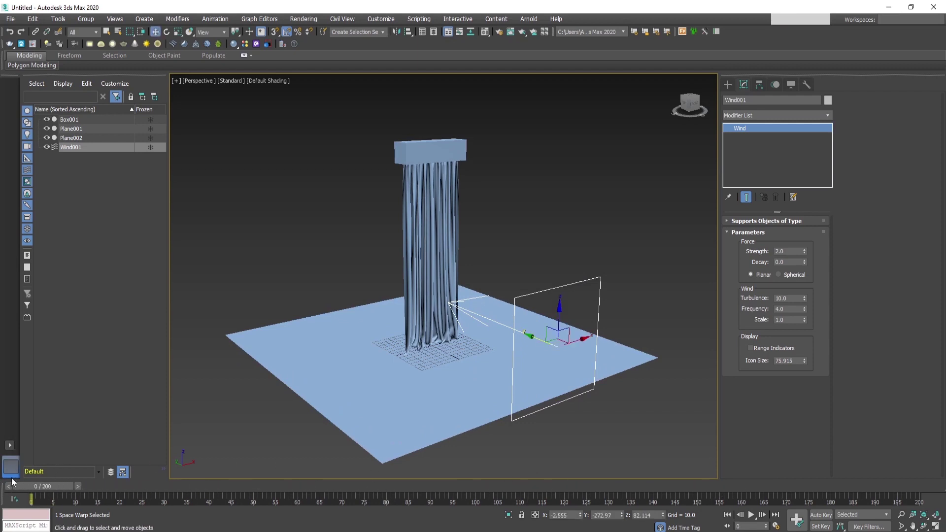
{"action": "left_click", "coordinate": [826, 514]}
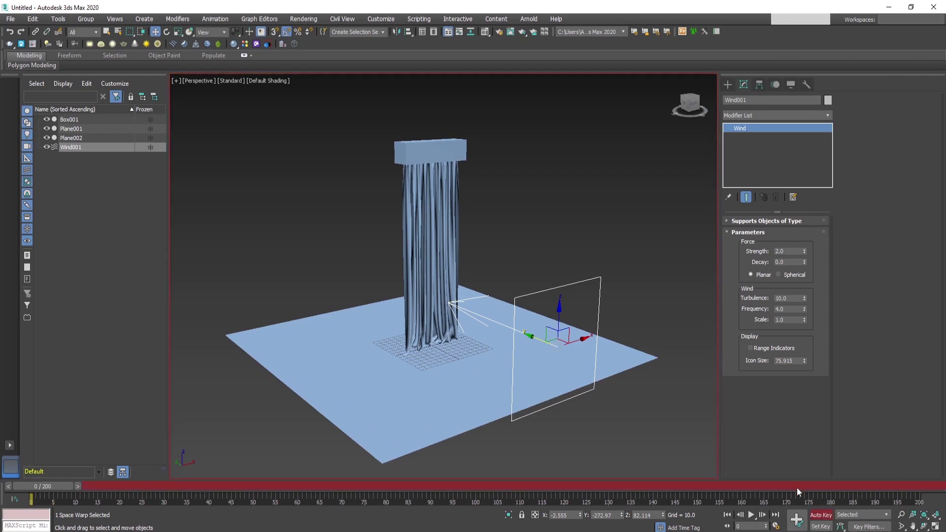
Set an initial key, then key the wind Strength to -1.0 at frame 65.
{"action": "left_click", "coordinate": [796, 519]}
{"action": "left_click_drag", "start_coordinate": [40, 486], "coordinate": [161, 479]}
{"action": "key", "text": "w"}
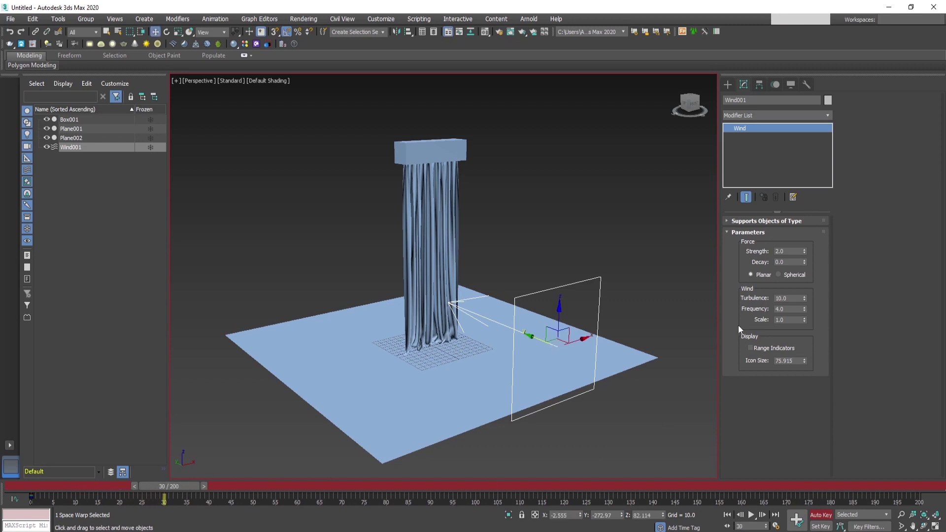
{"action": "left_click_drag", "start_coordinate": [169, 486], "coordinate": [216, 480]}
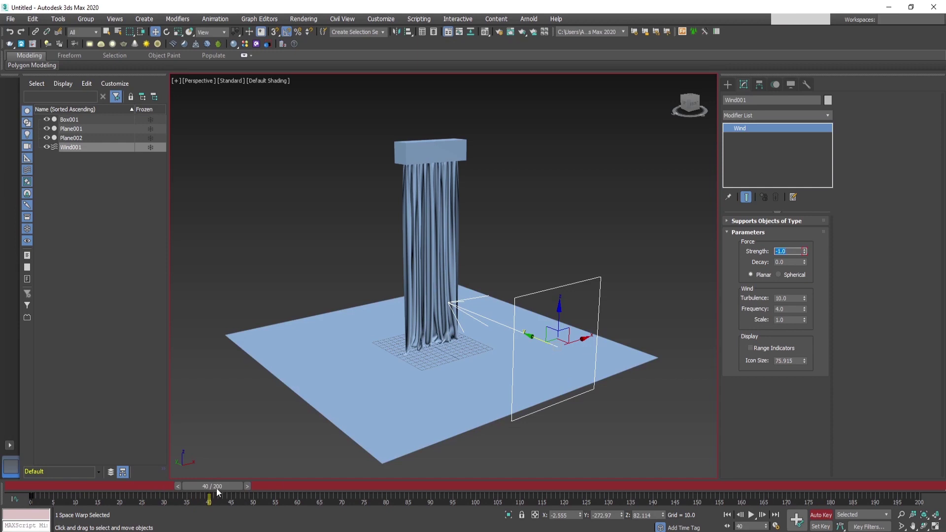
{"action": "left_click_drag", "start_coordinate": [217, 487], "coordinate": [135, 487]}
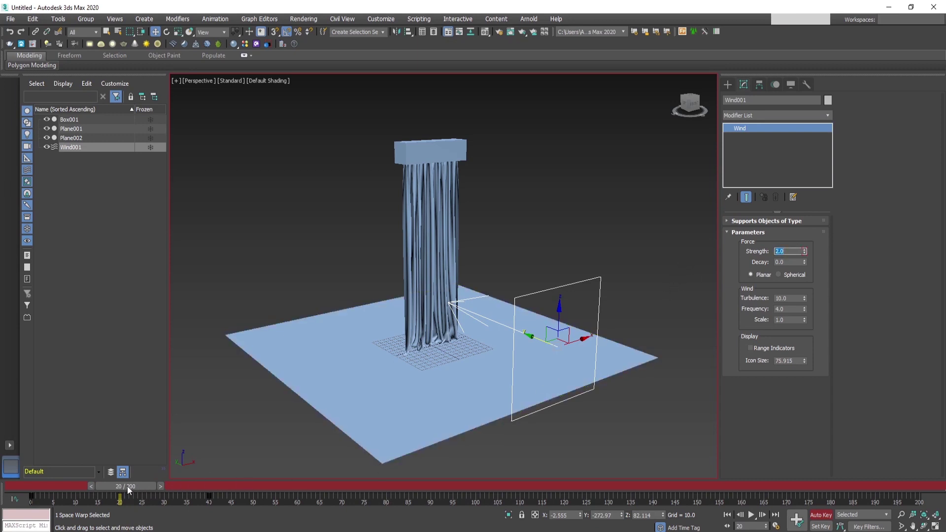
{"action": "left_click_drag", "start_coordinate": [127, 486], "coordinate": [433, 481]}
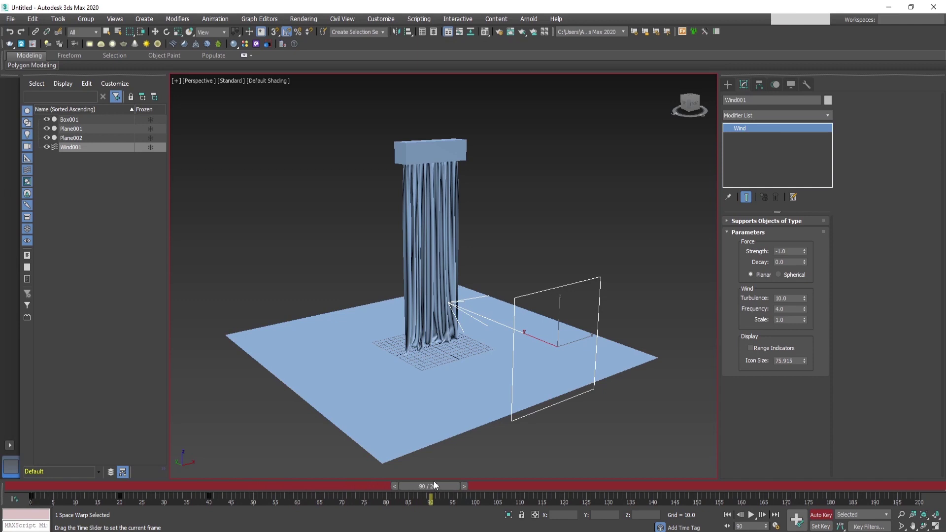
{"action": "key", "text": "w"}
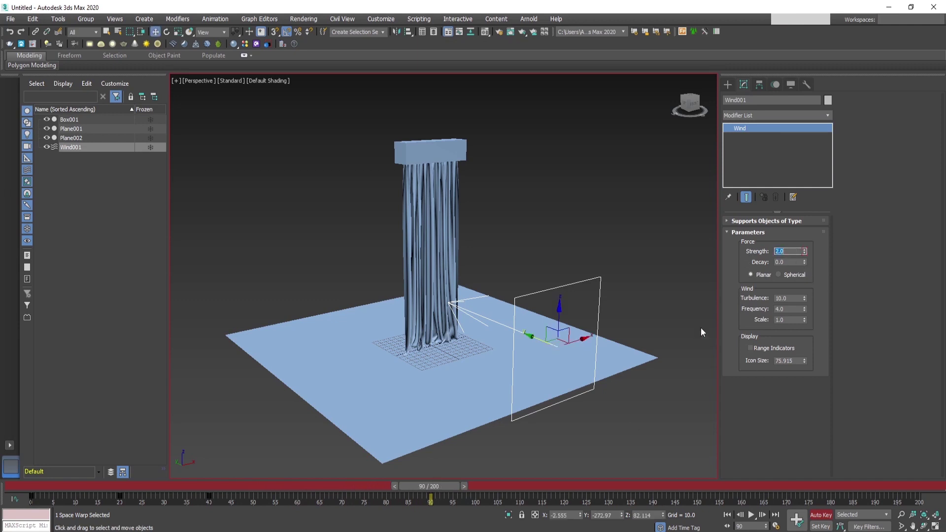
{"action": "left_click_drag", "start_coordinate": [411, 486], "coordinate": [310, 464]}
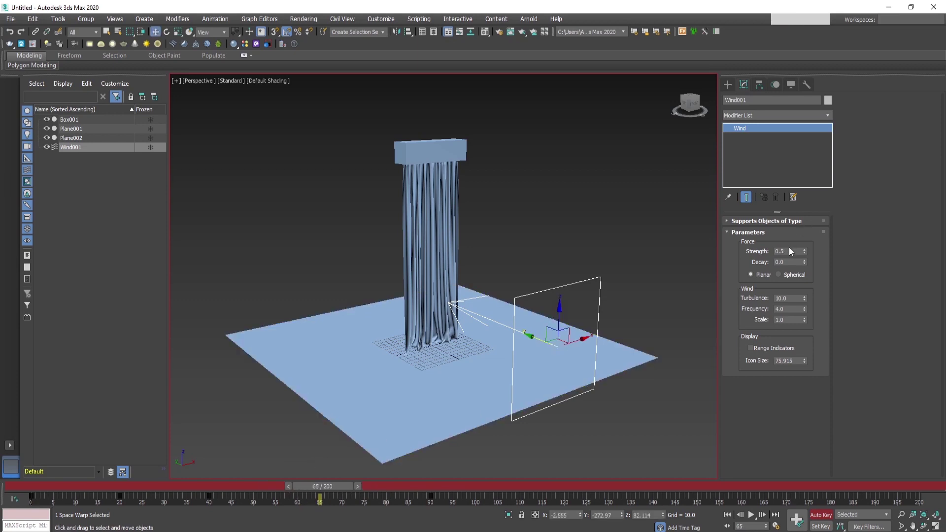
{"action": "type", "text": "-1.0"}
{"action": "key", "text": "Return"}
Key the wind Strength to -1.0 at frame 121.
{"action": "left_click_drag", "start_coordinate": [322, 486], "coordinate": [479, 477]}
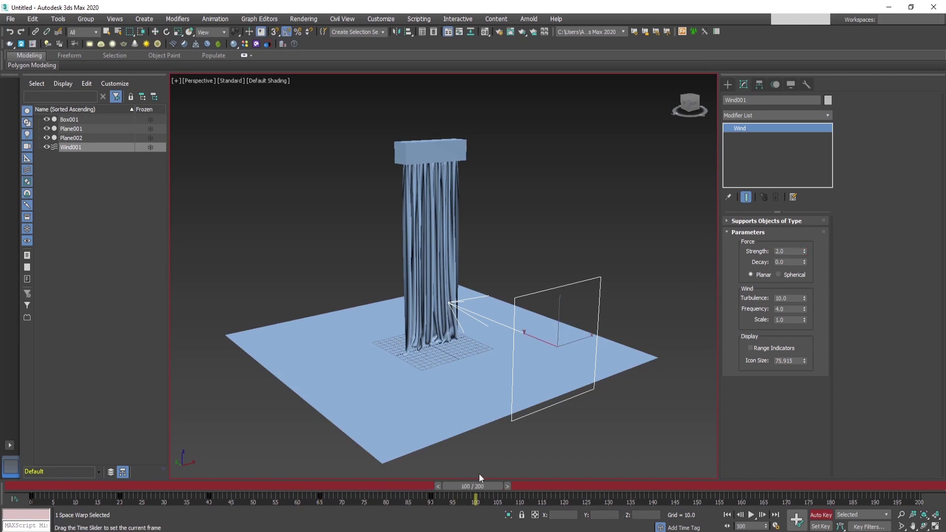
{"action": "left_click_drag", "start_coordinate": [560, 471], "coordinate": [566, 471]}
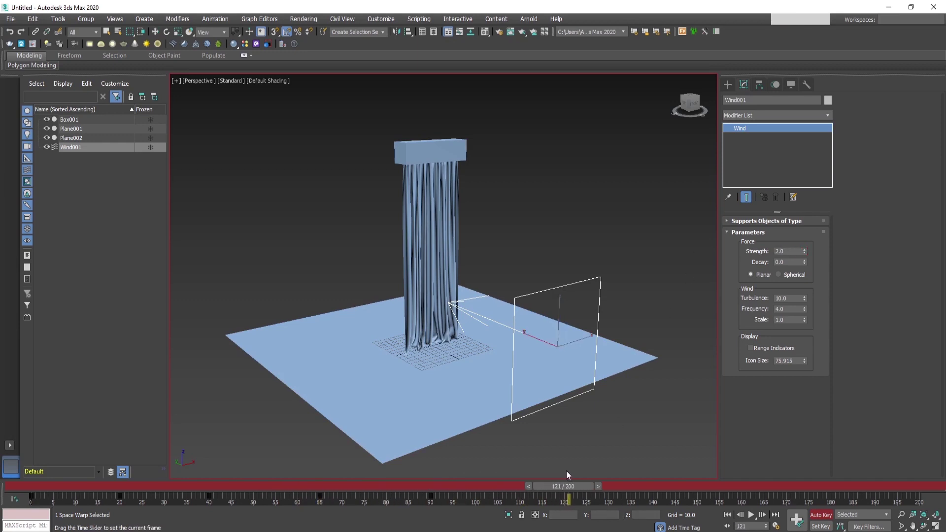
{"action": "key", "text": "w"}
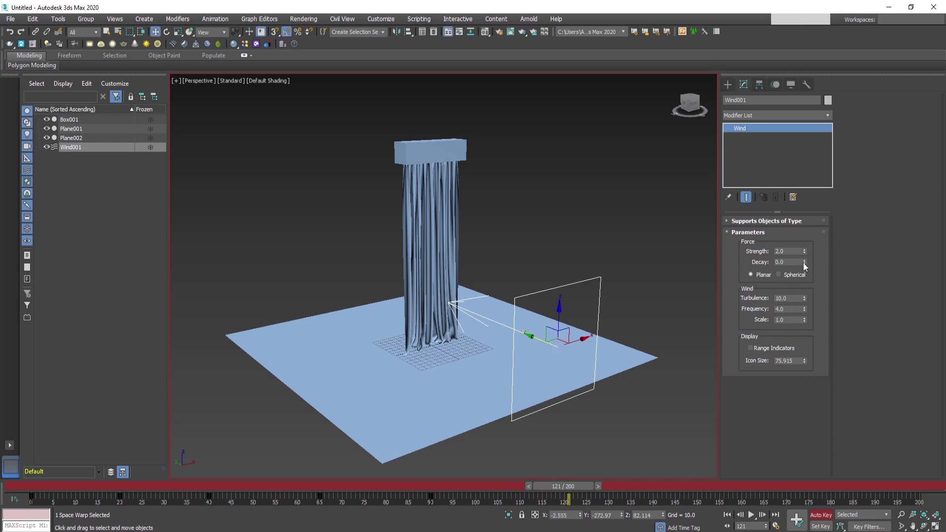
{"action": "type", "text": "-1"}
{"action": "key", "text": "Return"}
Shift the Strength key from frame 162 to 178, rewind to frame 0 and turn Auto Key off.
{"action": "left_click_drag", "start_coordinate": [562, 486], "coordinate": [752, 473]}
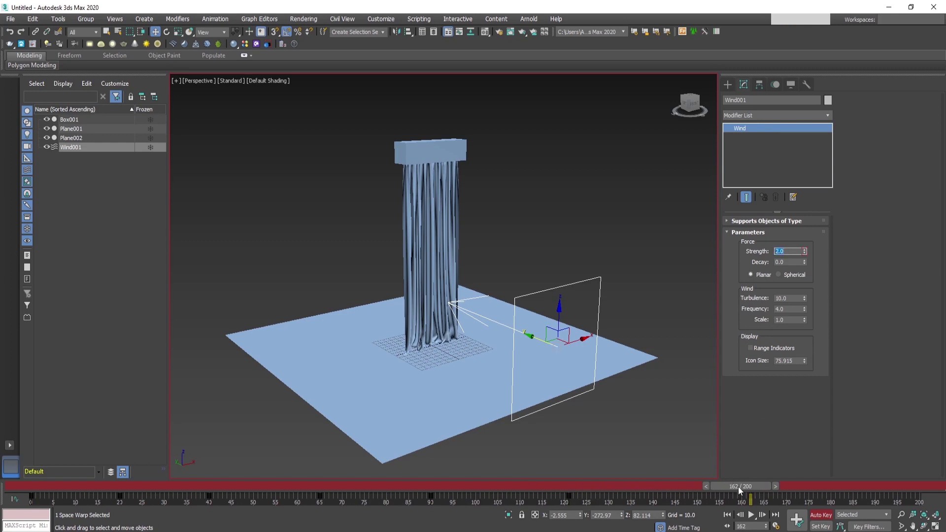
{"action": "left_click_drag", "start_coordinate": [738, 486], "coordinate": [684, 481]}
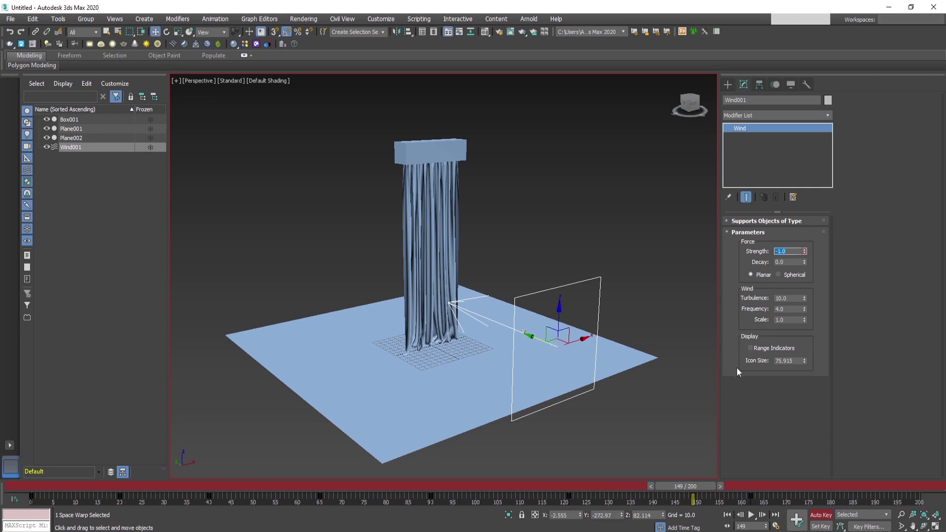
{"action": "left_click_drag", "start_coordinate": [751, 502], "coordinate": [830, 510]}
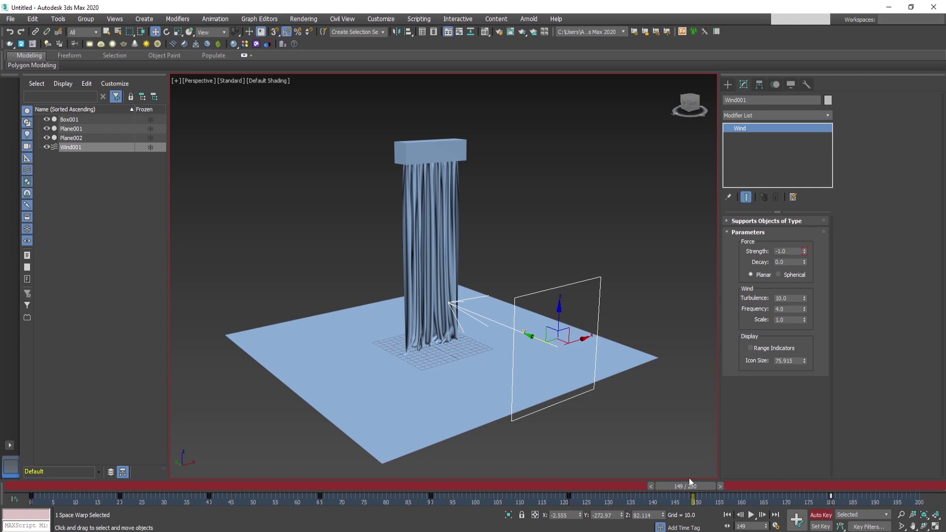
{"action": "left_click_drag", "start_coordinate": [673, 484], "coordinate": [30, 485]}
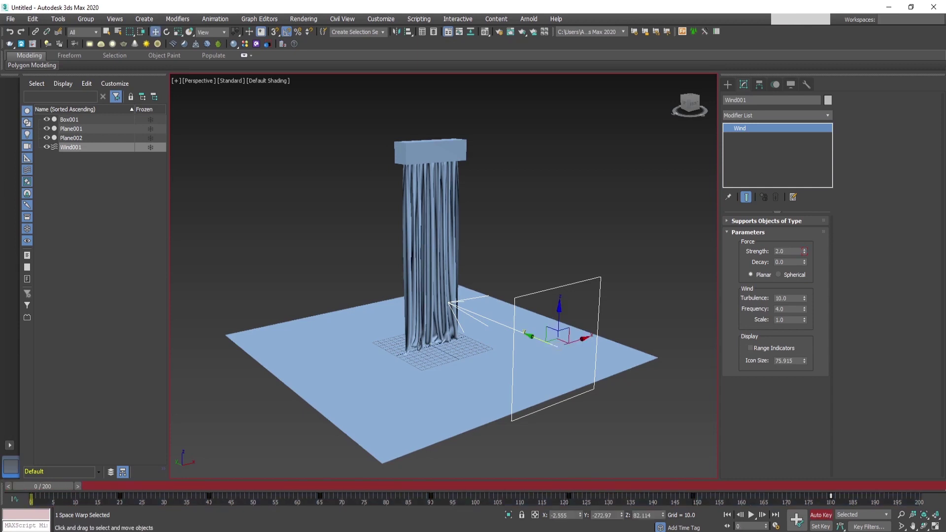
{"action": "left_click", "coordinate": [820, 514]}
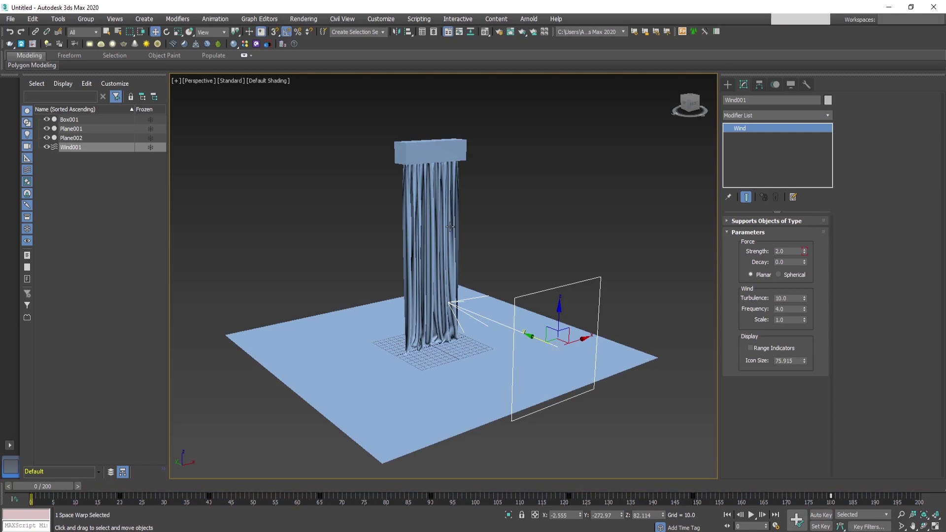
Add Wind001 to the curtain's cloth forces and run the cloth simulation.
{"action": "left_click", "coordinate": [425, 216]}
{"action": "left_click", "coordinate": [772, 251]}
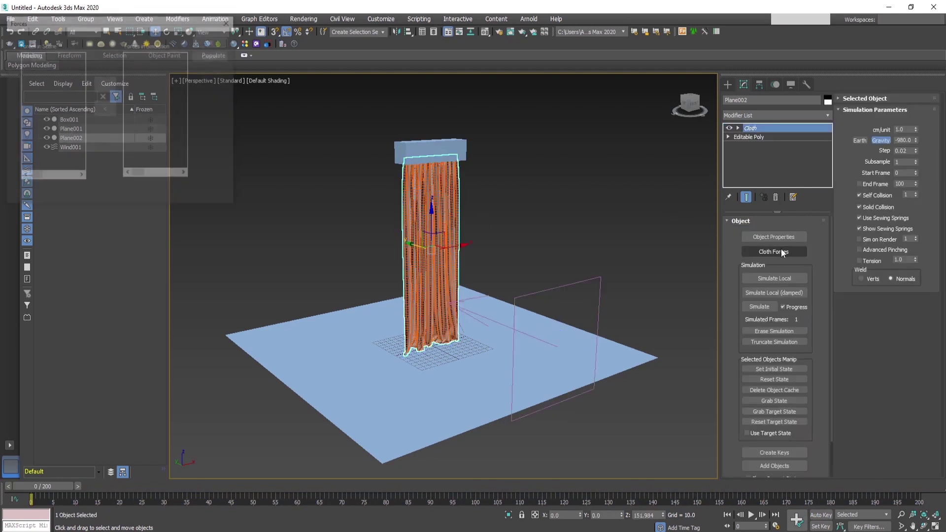
{"action": "left_click", "coordinate": [33, 56]}
{"action": "left_click", "coordinate": [104, 86]}
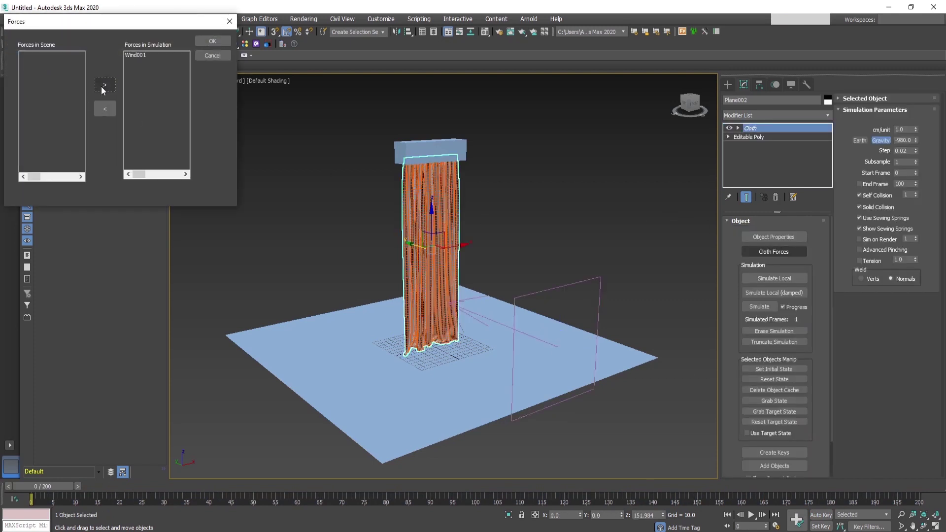
{"action": "left_click", "coordinate": [217, 42]}
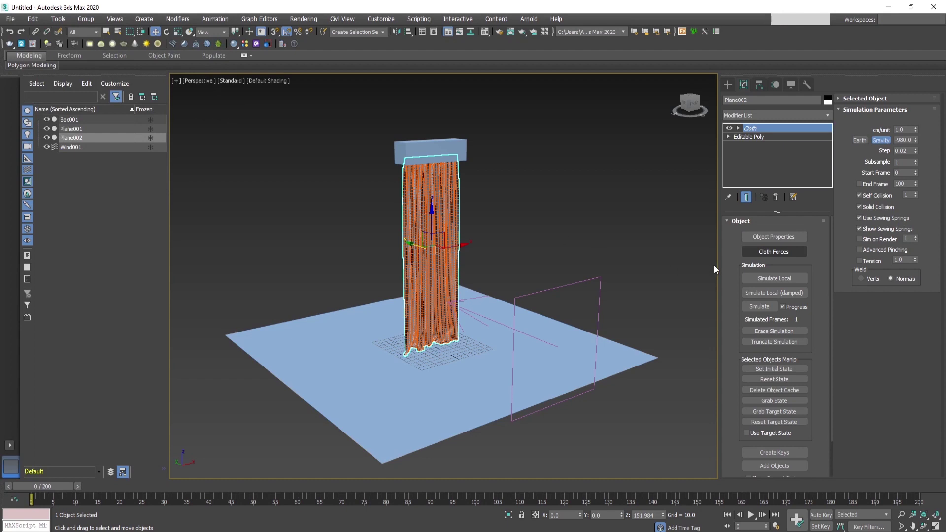
{"action": "left_click", "coordinate": [762, 307]}
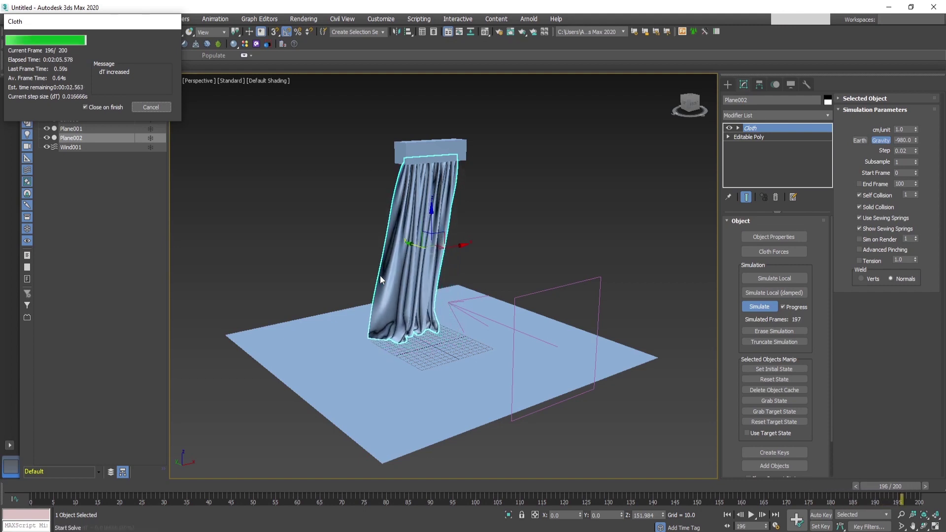
Play back the wind-blown curtain, rewind to frame 0, erase the simulation and select Wind001.
{"action": "left_click", "coordinate": [751, 515]}
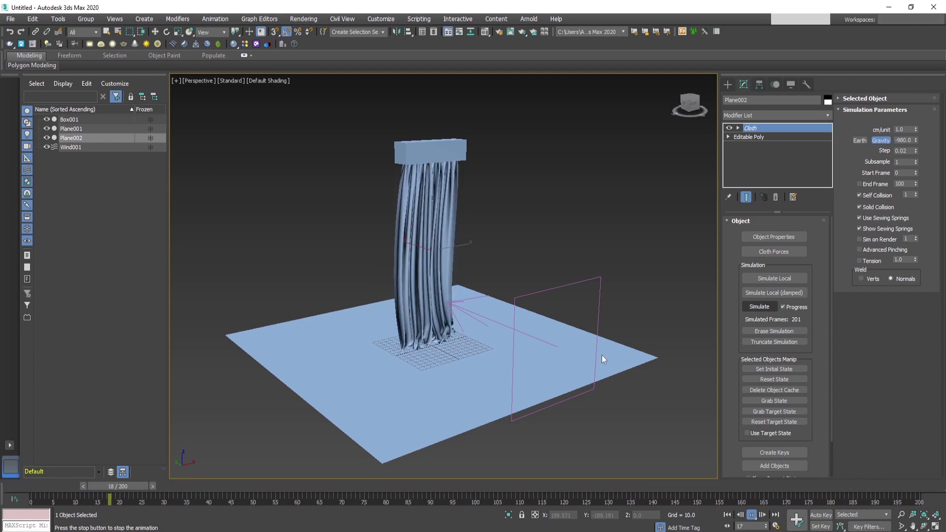
{"action": "left_click", "coordinate": [751, 514]}
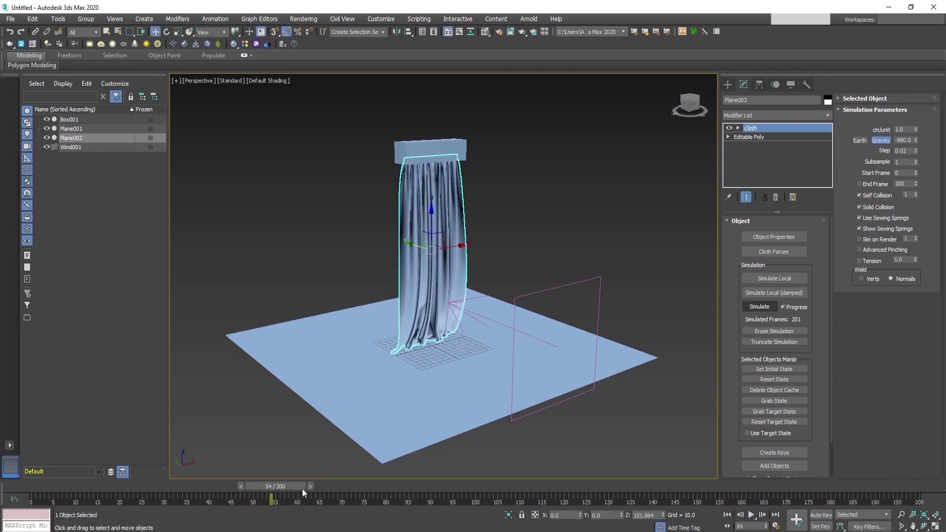
{"action": "left_click_drag", "start_coordinate": [288, 487], "coordinate": [14, 487]}
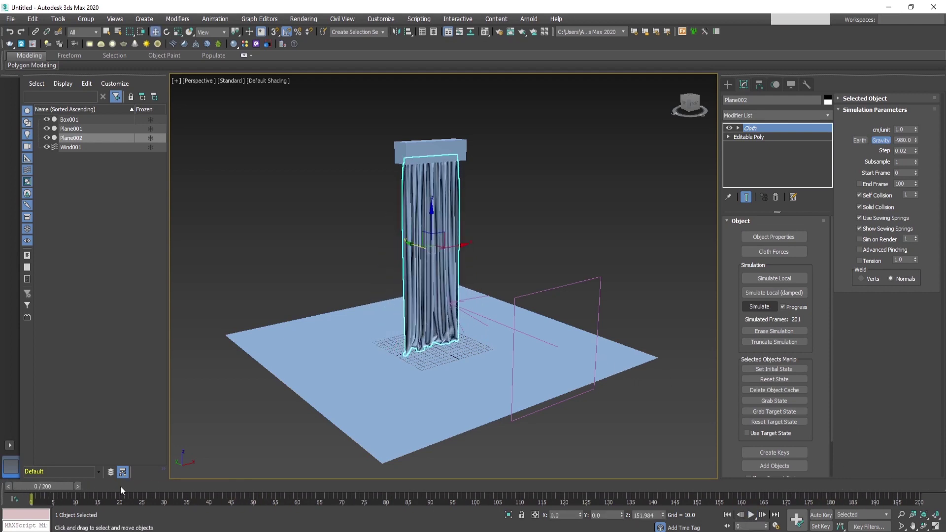
{"action": "left_click", "coordinate": [791, 331]}
{"action": "left_click", "coordinate": [465, 312]}
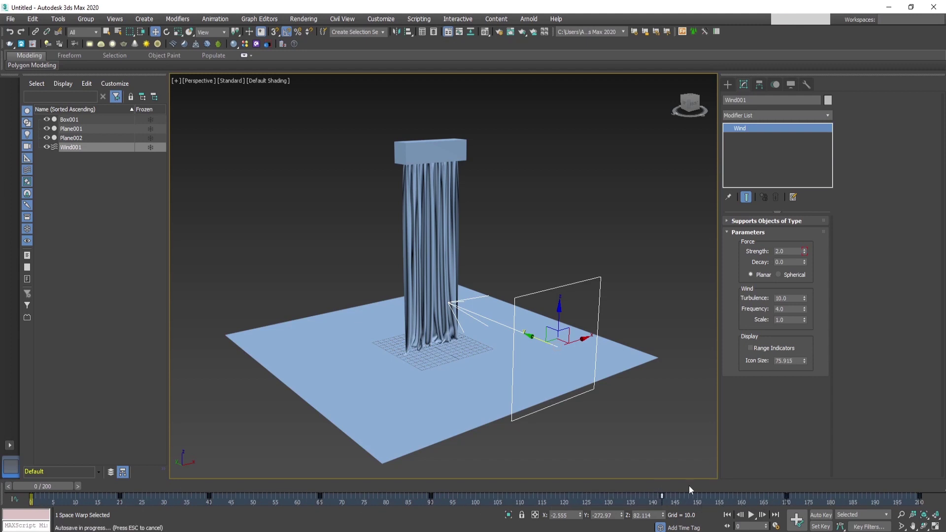
Move a Wind001 Strength key later on the track bar, then re-simulate the curtain cloth.
{"action": "left_click_drag", "start_coordinate": [576, 486], "coordinate": [320, 498]}
{"action": "key", "text": "w"}
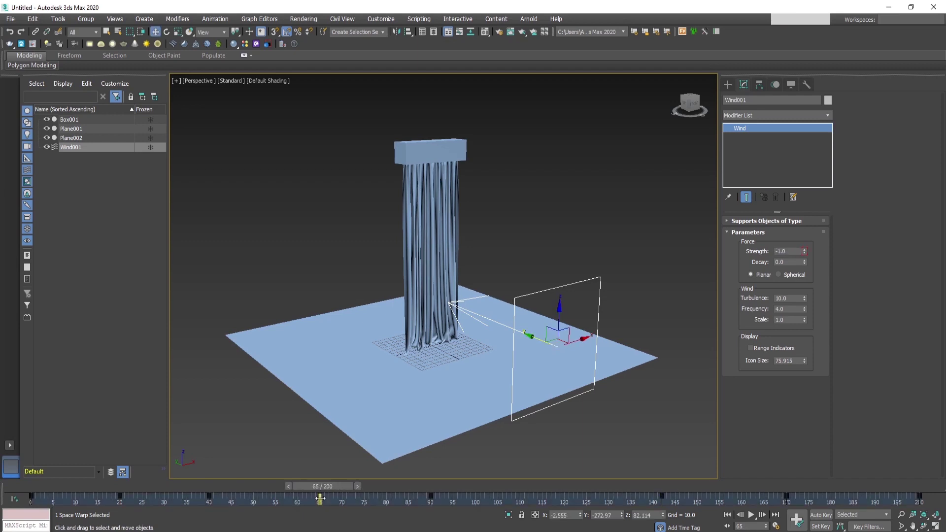
{"action": "left_click_drag", "start_coordinate": [209, 495], "coordinate": [775, 486]}
{"action": "left_click", "coordinate": [119, 497]}
{"action": "key", "text": "w"}
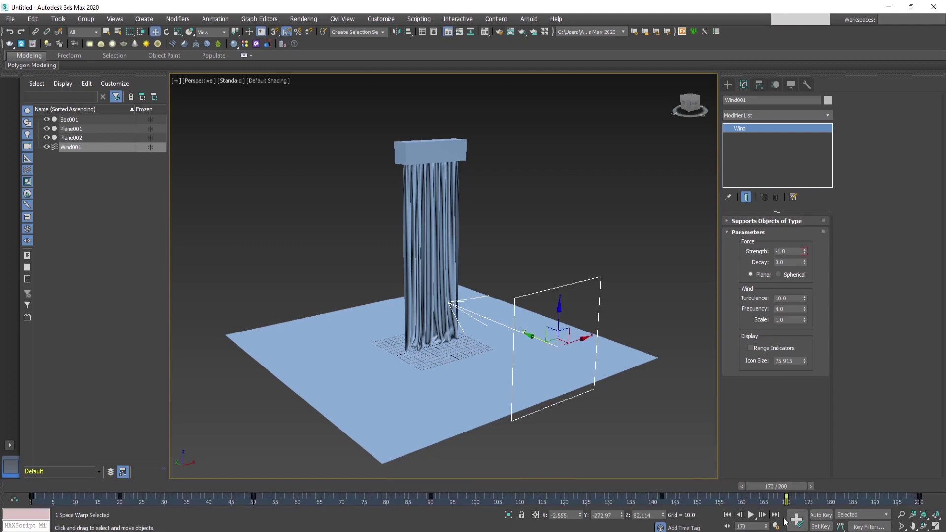
{"action": "left_click_drag", "start_coordinate": [712, 489], "coordinate": [285, 488]}
{"action": "left_click", "coordinate": [428, 256]}
{"action": "left_click", "coordinate": [759, 306]}
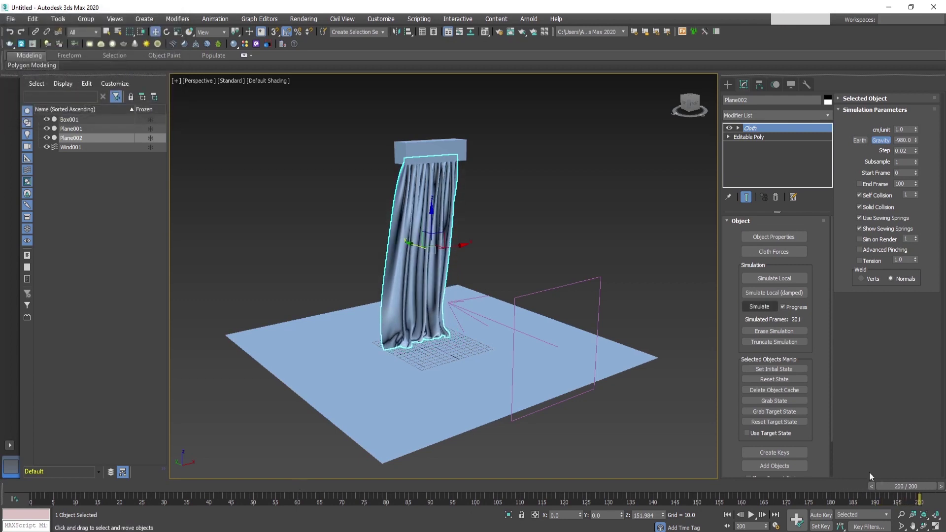
Play back the new curtain simulation, then rewind and scrub through its frames.
{"action": "left_click", "coordinate": [751, 514]}
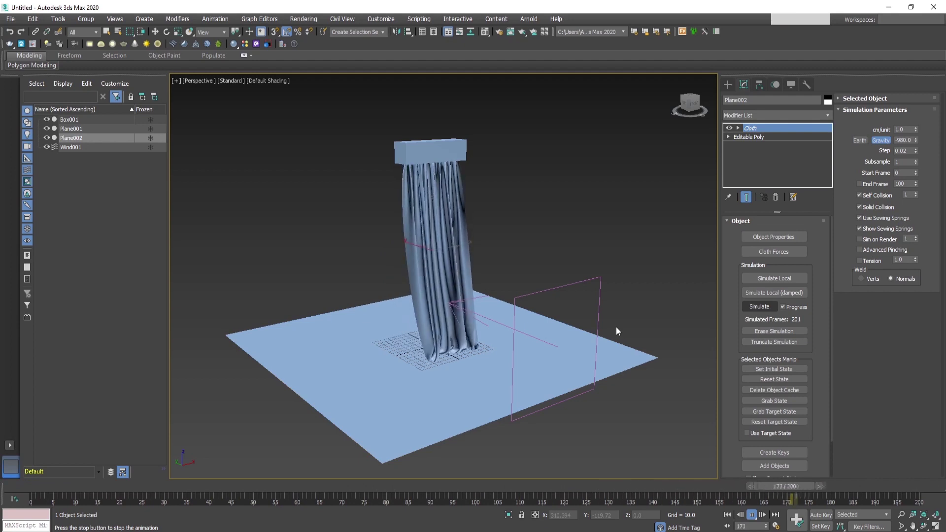
{"action": "key", "text": "slash"}
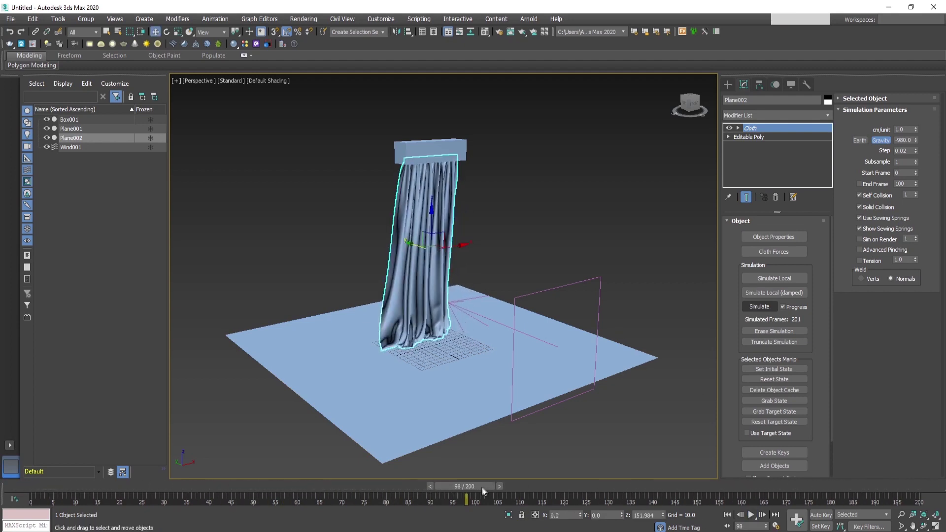
{"action": "key", "text": "Home"}
{"action": "left_click_drag", "start_coordinate": [123, 486], "coordinate": [941, 526]}
Drag Wind001's Strength key from frame 50 to 75, then re-simulate Plane002's cloth.
{"action": "key", "text": "w"}
{"action": "left_click", "coordinate": [526, 297]}
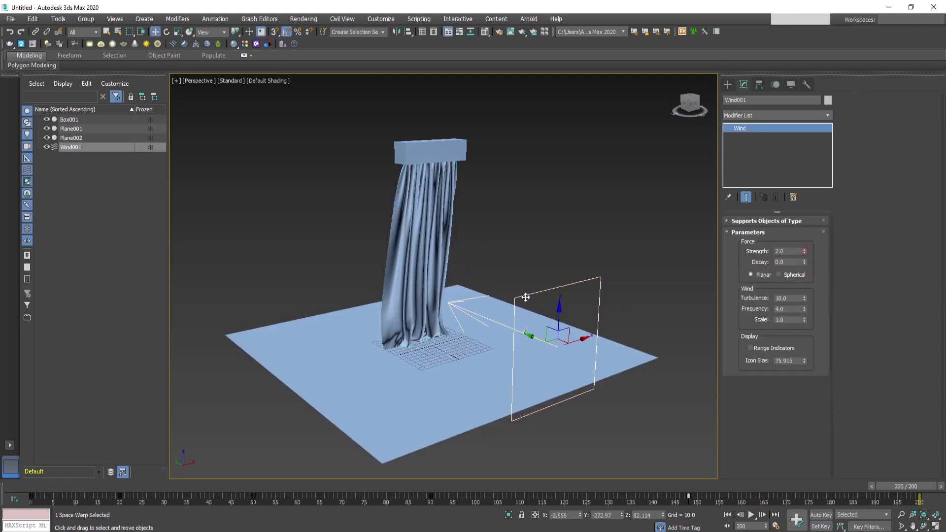
{"action": "left_click_drag", "start_coordinate": [909, 489], "coordinate": [443, 504]}
{"action": "left_click_drag", "start_coordinate": [600, 514], "coordinate": [918, 499]}
{"action": "left_click_drag", "start_coordinate": [461, 494], "coordinate": [429, 503]}
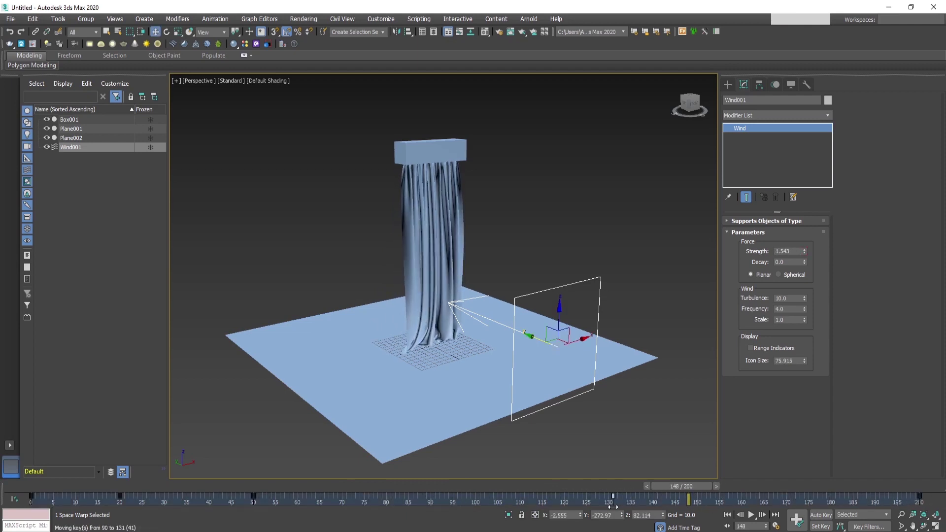
{"action": "left_click_drag", "start_coordinate": [253, 496], "coordinate": [360, 505]}
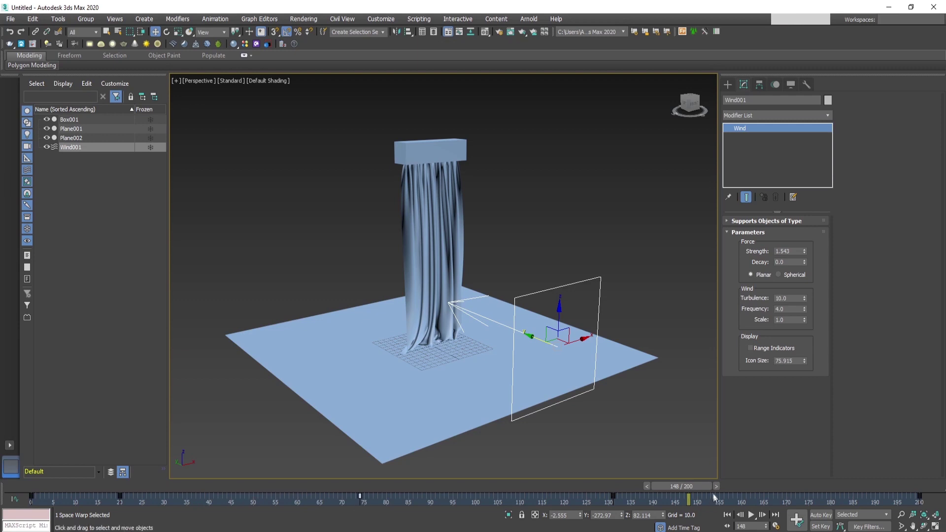
{"action": "left_click_drag", "start_coordinate": [681, 486], "coordinate": [70, 473]}
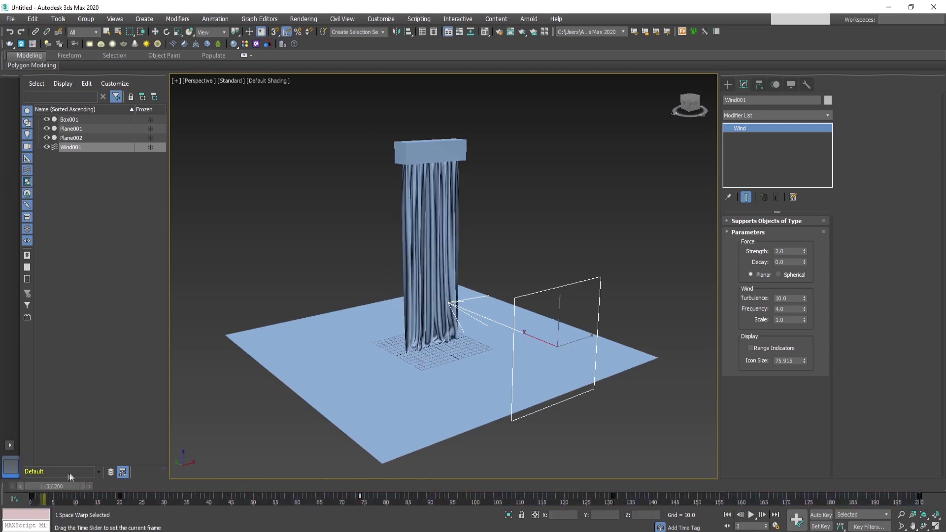
{"action": "left_click", "coordinate": [430, 251]}
{"action": "left_click", "coordinate": [758, 307]}
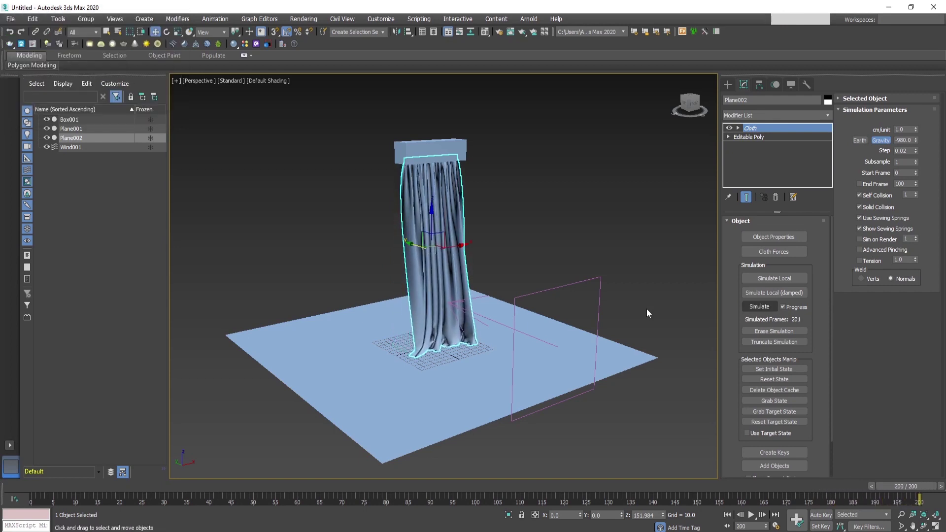
Play back the 201-frame curtain simulation, stop it, and rewind to frame 0.
{"action": "left_click", "coordinate": [750, 514]}
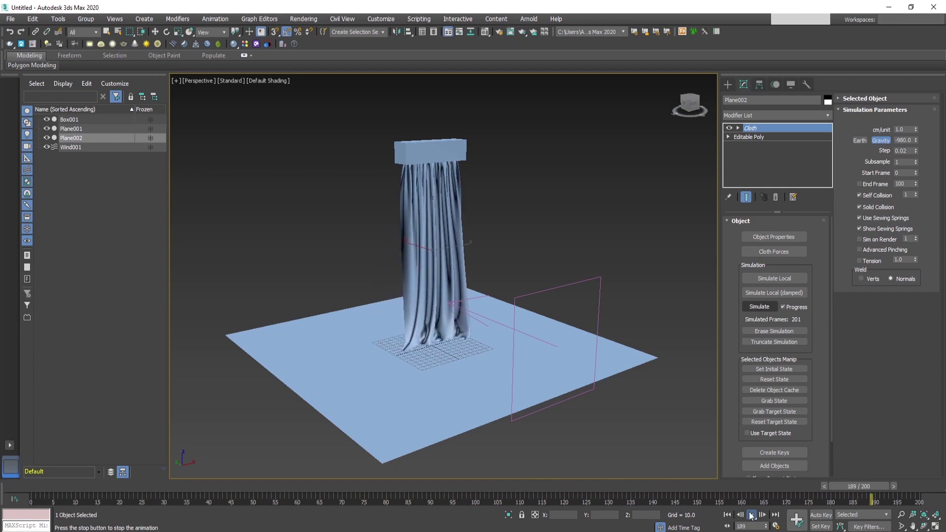
{"action": "left_click", "coordinate": [750, 515]}
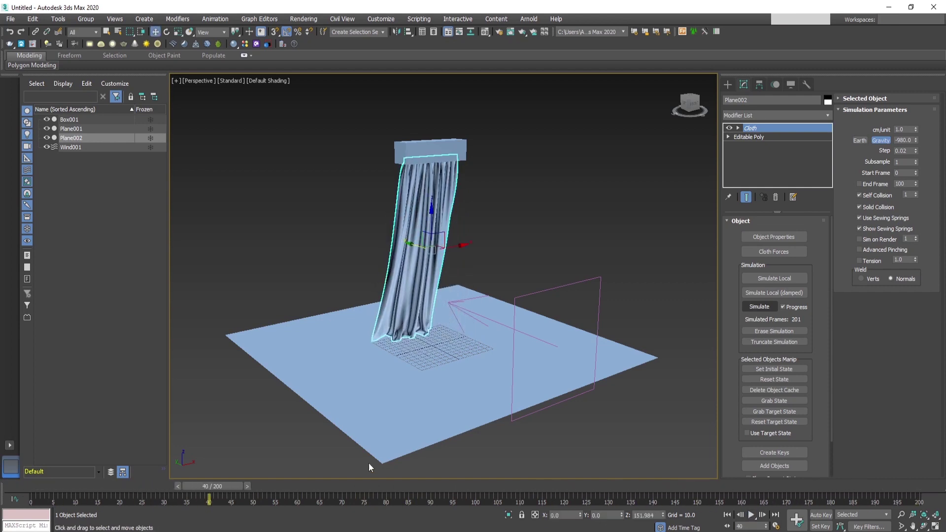
{"action": "left_click_drag", "start_coordinate": [228, 487], "coordinate": [28, 473]}
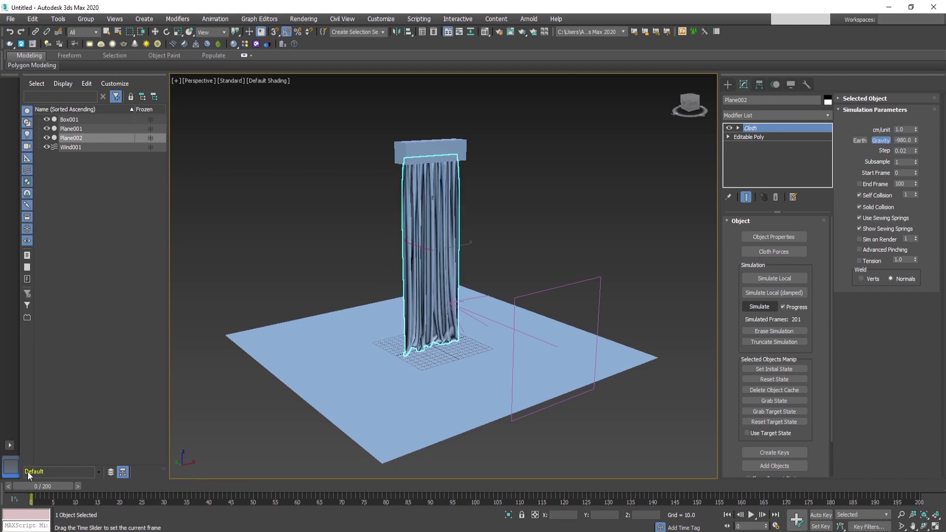
{"action": "key", "text": "w"}
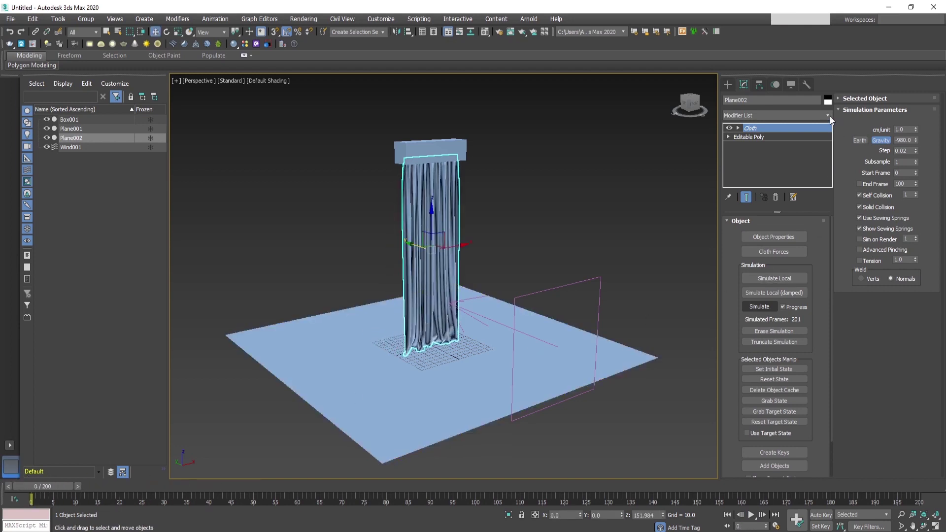
{"action": "middle_click_drag", "start_coordinate": [463, 250], "coordinate": [472, 266]}
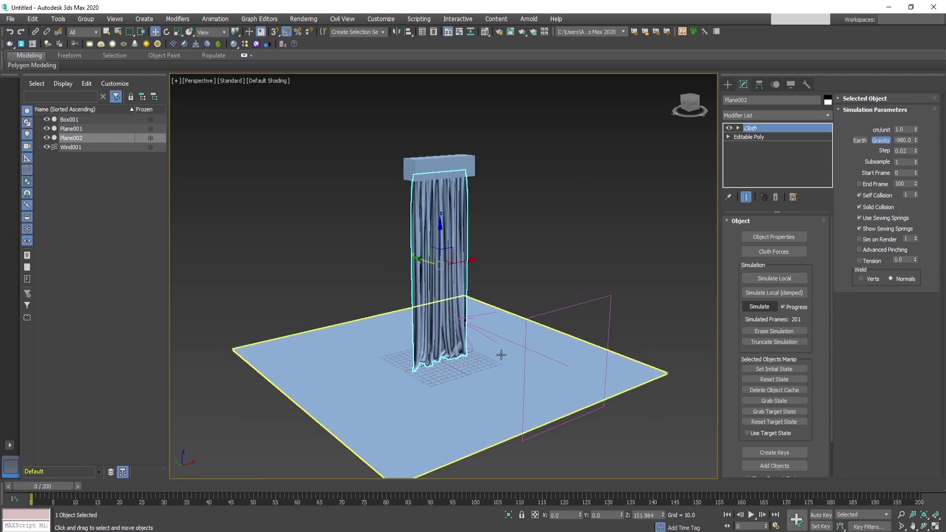
{"action": "mouse_move", "coordinate": [501, 355]}
{"action": "middle_mouse_down", "text": "alt"}
{"action": "mouse_move", "coordinate": [603, 370]}
{"action": "mouse_move", "coordinate": [607, 359]}
{"action": "mouse_move", "coordinate": [499, 365]}
{"action": "middle_mouse_up", "text": "alt"}
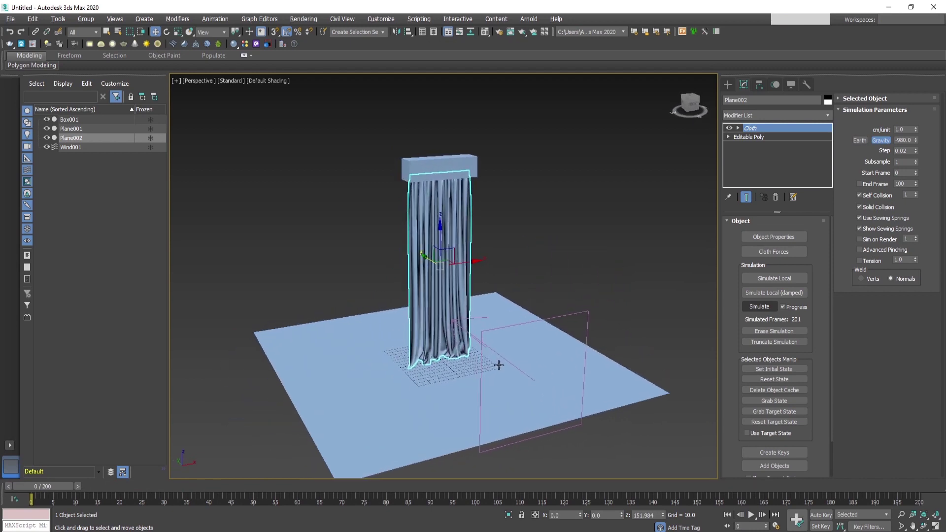
Add a Point Cache modifier and create a new .pc2 cache file named Curtain_01.
{"action": "left_click", "coordinate": [826, 115]}
{"action": "scroll", "coordinate": [802, 415], "scroll_direction": "down", "scroll_amount": 20}
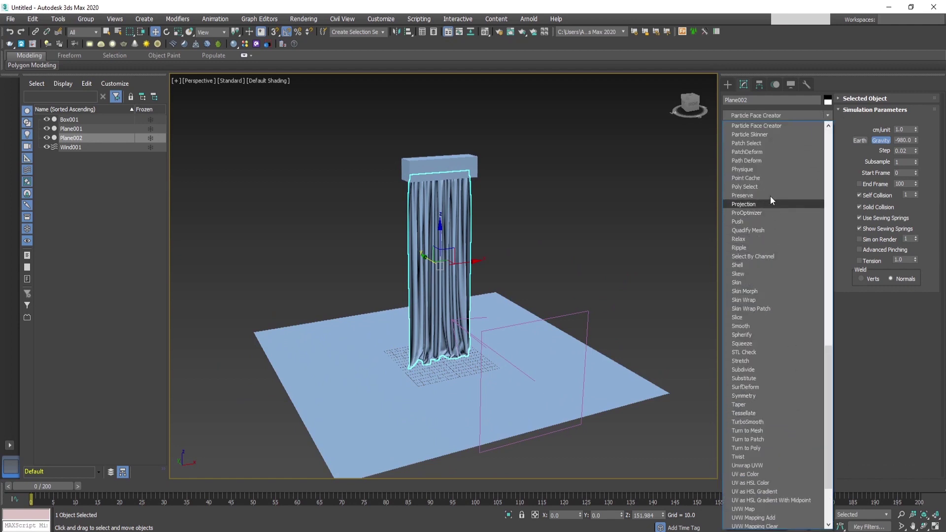
{"action": "left_click", "coordinate": [753, 178]}
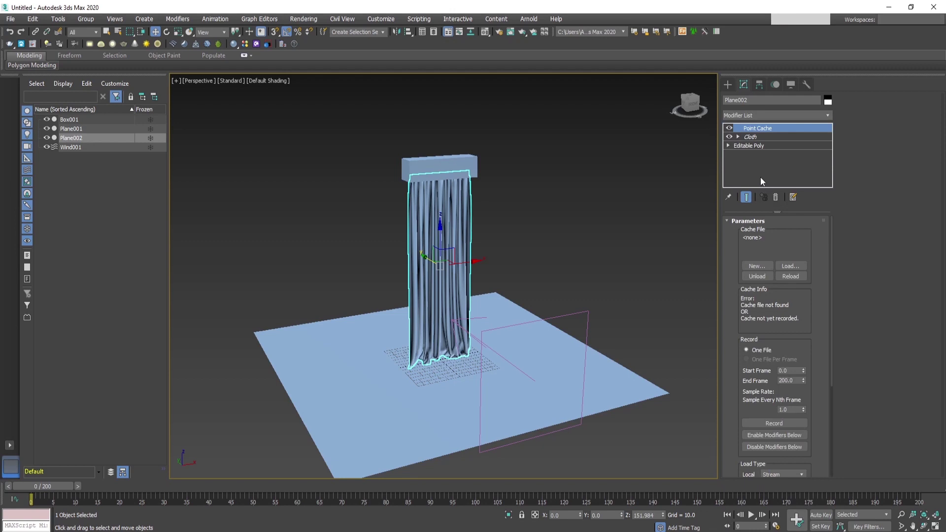
{"action": "left_click", "coordinate": [757, 266]}
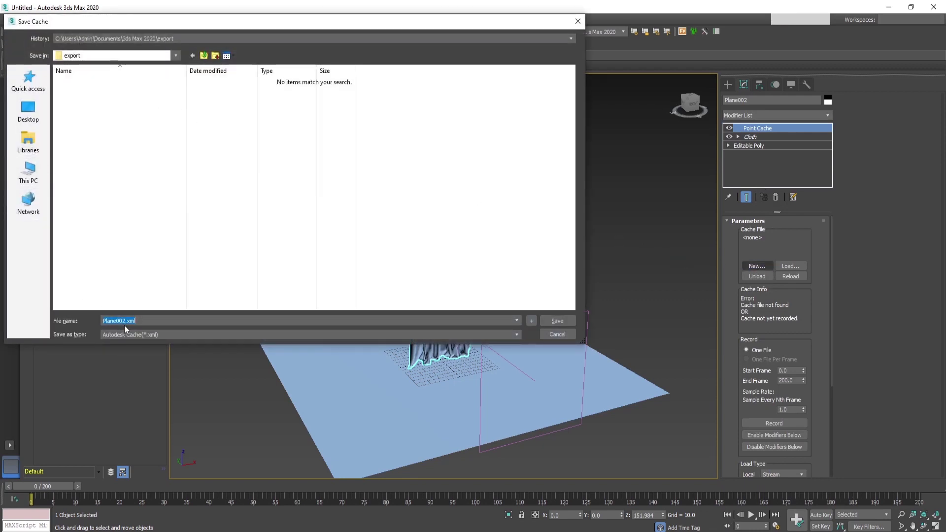
{"action": "left_click", "coordinate": [138, 334]}
{"action": "left_click", "coordinate": [140, 351]}
{"action": "left_click", "coordinate": [557, 321]}
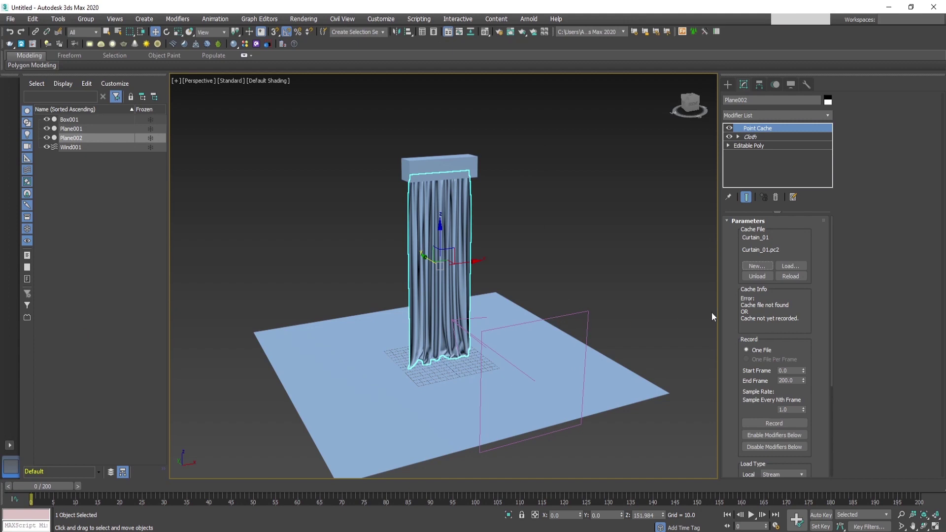
Record the curtain motion into Curtain_01.pc2, then delete the Cloth modifier.
{"action": "left_click", "coordinate": [769, 425]}
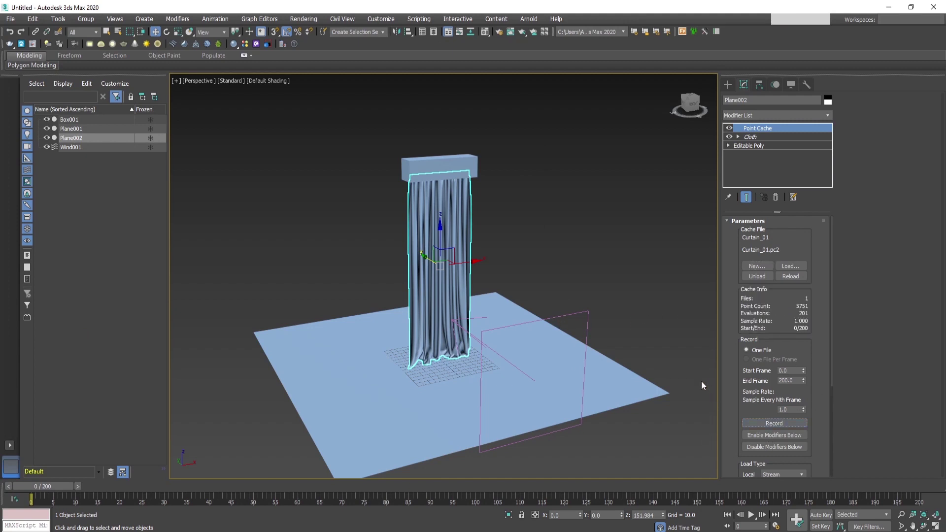
{"action": "right_click", "coordinate": [745, 136]}
{"action": "left_click", "coordinate": [766, 153]}
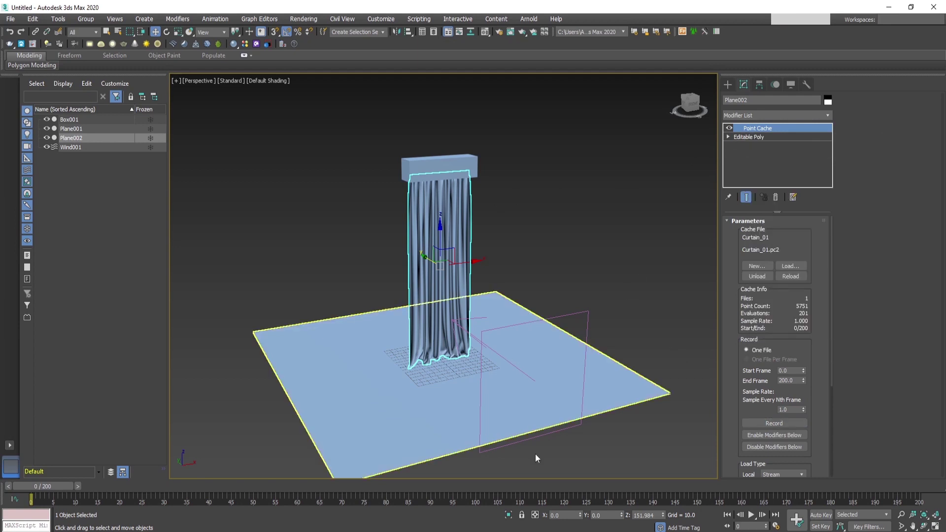
Play the cached curtain animation, stop it, and rewind to frame 0.
{"action": "left_click", "coordinate": [751, 515]}
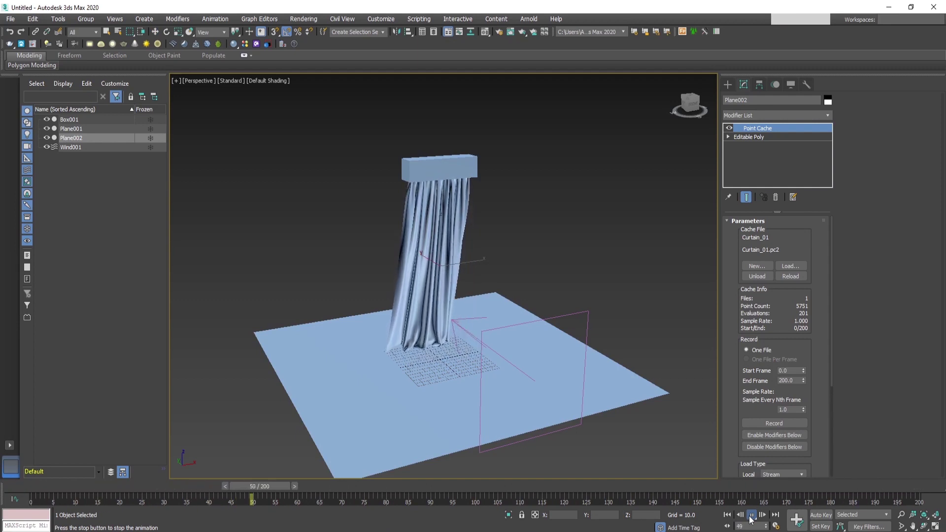
{"action": "left_click", "coordinate": [750, 516]}
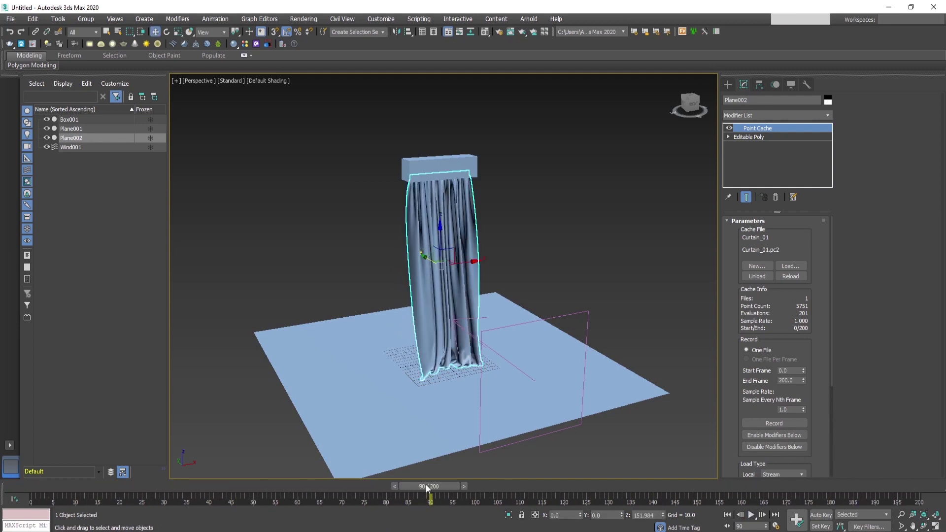
{"action": "left_click_drag", "start_coordinate": [427, 488], "coordinate": [39, 486]}
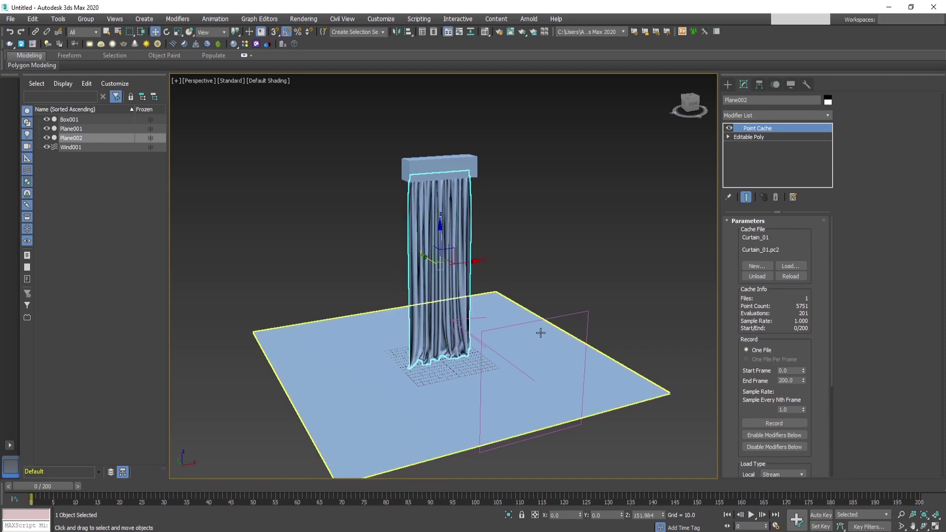
{"action": "right_click", "coordinate": [767, 128]}
Delete the Point Cache modifier, scrub the timeline, and switch to the bedroom2.max scene.
{"action": "left_click", "coordinate": [793, 145]}
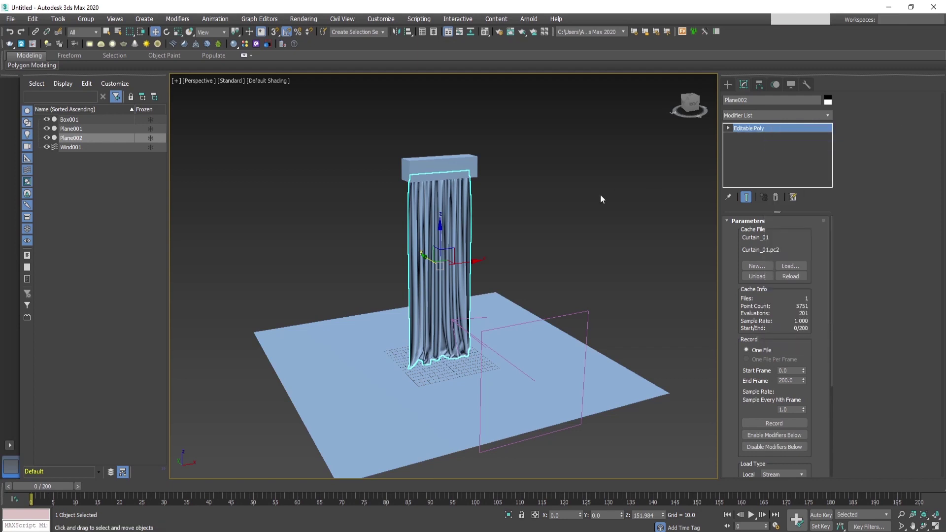
{"action": "middle_click_drag", "start_coordinate": [462, 258], "coordinate": [486, 263]}
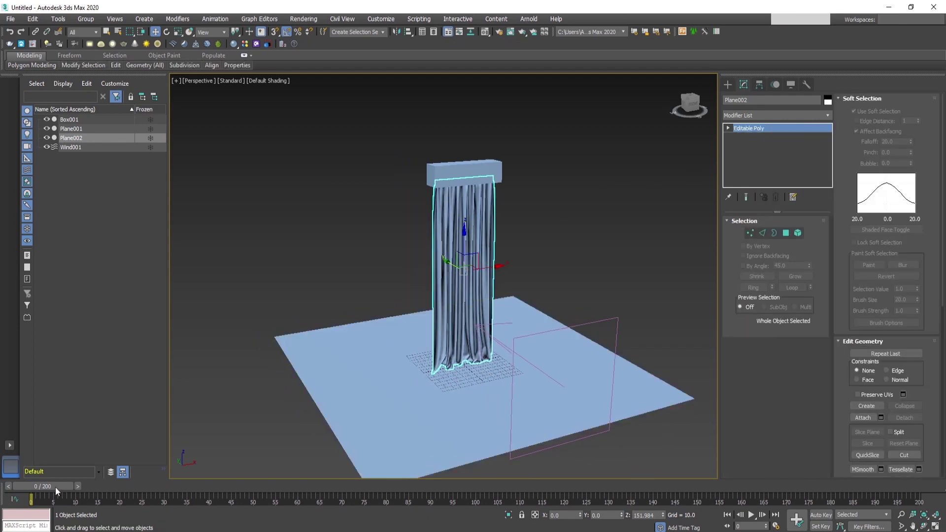
{"action": "left_click_drag", "start_coordinate": [55, 487], "coordinate": [122, 486]}
{"action": "middle_click_drag", "start_coordinate": [492, 389], "coordinate": [539, 395]}
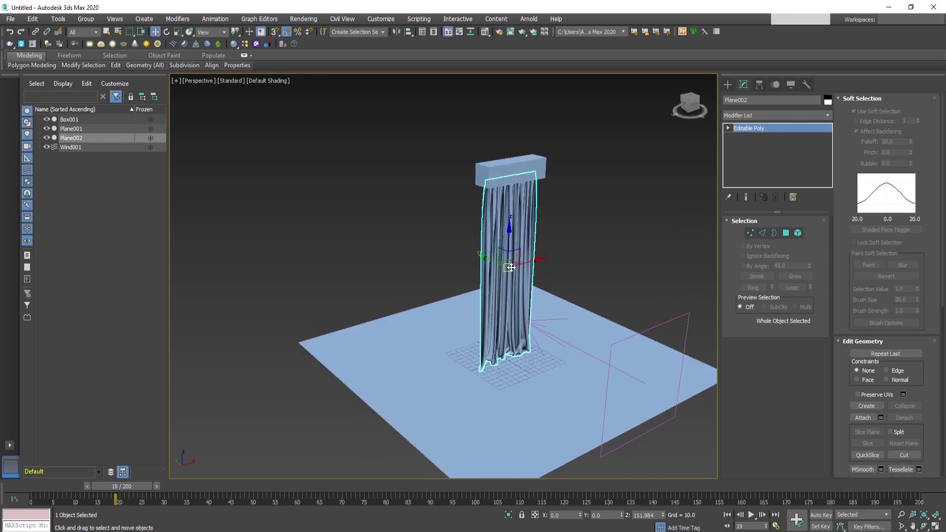
{"action": "middle_click_drag", "start_coordinate": [509, 269], "coordinate": [501, 342]}
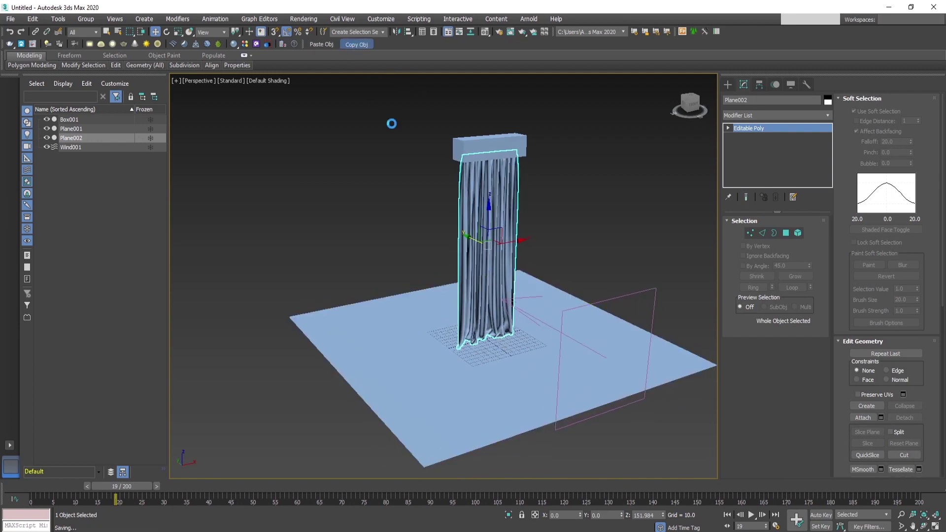
{"action": "mouse_move", "coordinate": [418, 527]}
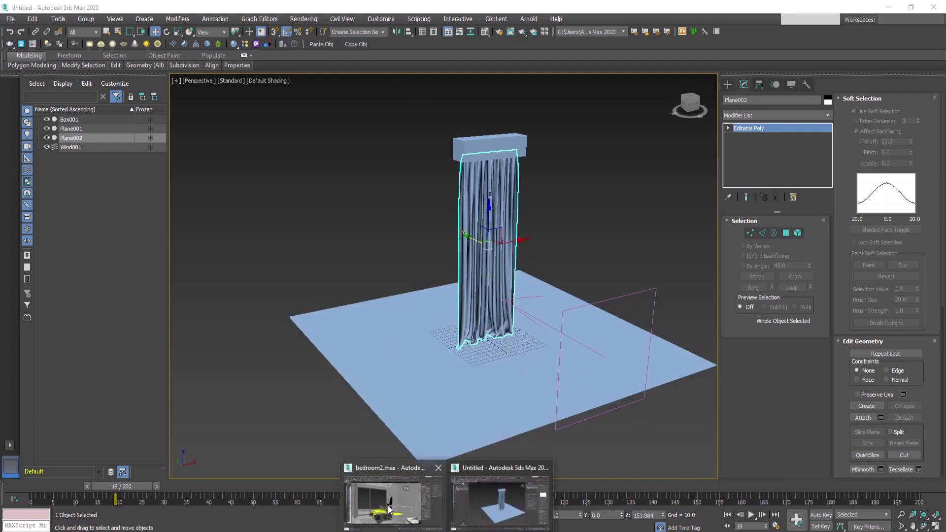
{"action": "left_click", "coordinate": [390, 497]}
Paste the curtain into bedroom2.max and isolate it with the window and ceiling.
{"action": "left_click", "coordinate": [323, 44]}
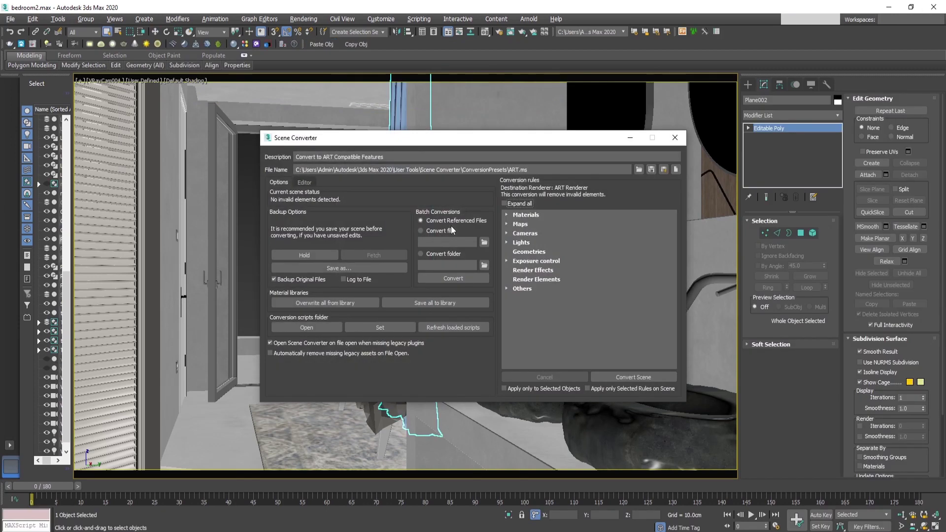
{"action": "left_click", "coordinate": [675, 138]}
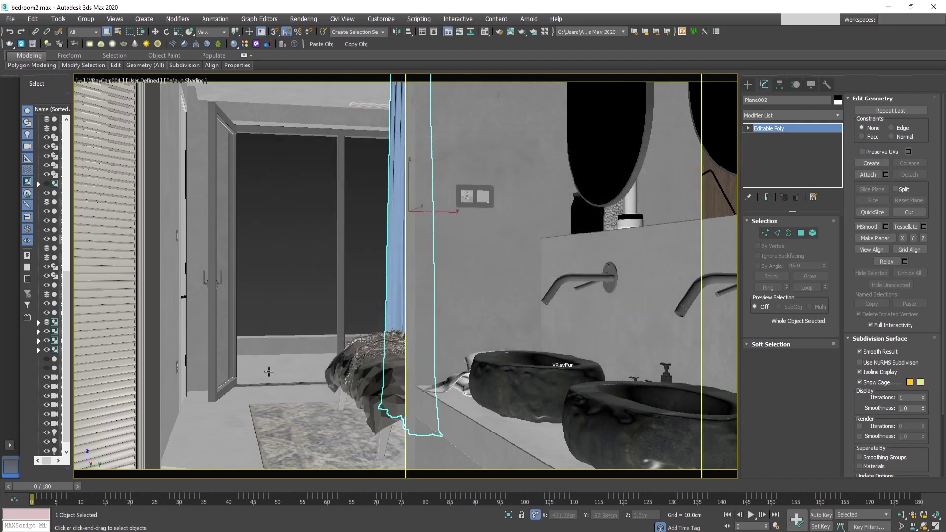
{"action": "key", "text": "ctrl+q"}
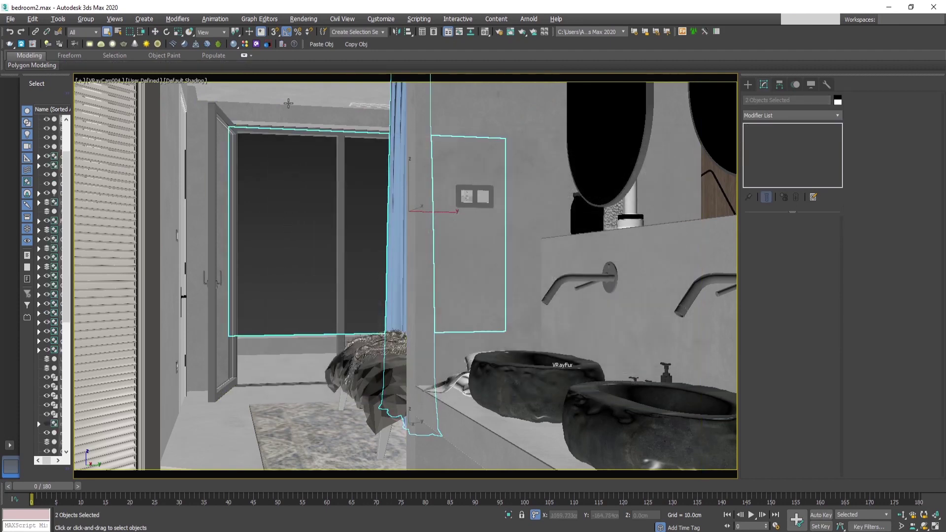
{"action": "left_click", "coordinate": [290, 92], "text": "ctrl"}
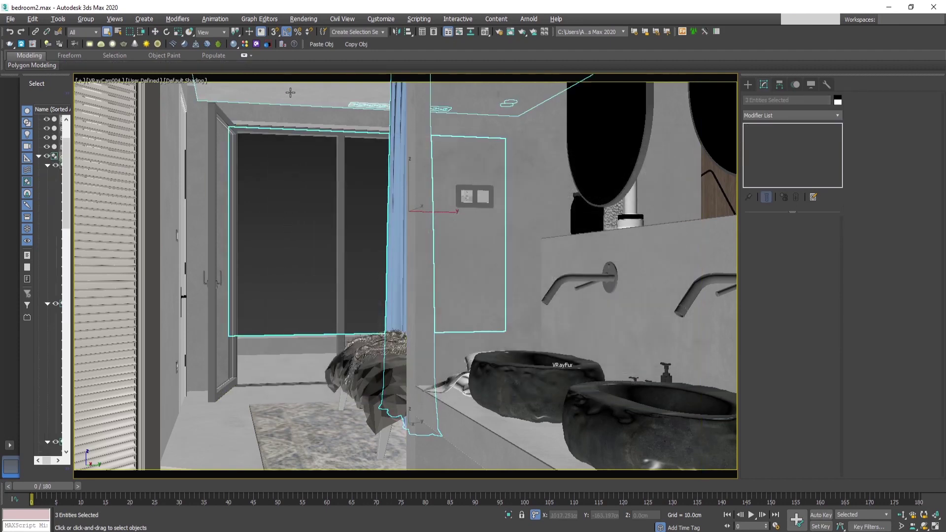
{"action": "left_click", "coordinate": [508, 516]}
Rotate the curtain 85° on Z to face the window and slide it left.
{"action": "left_click", "coordinate": [413, 366]}
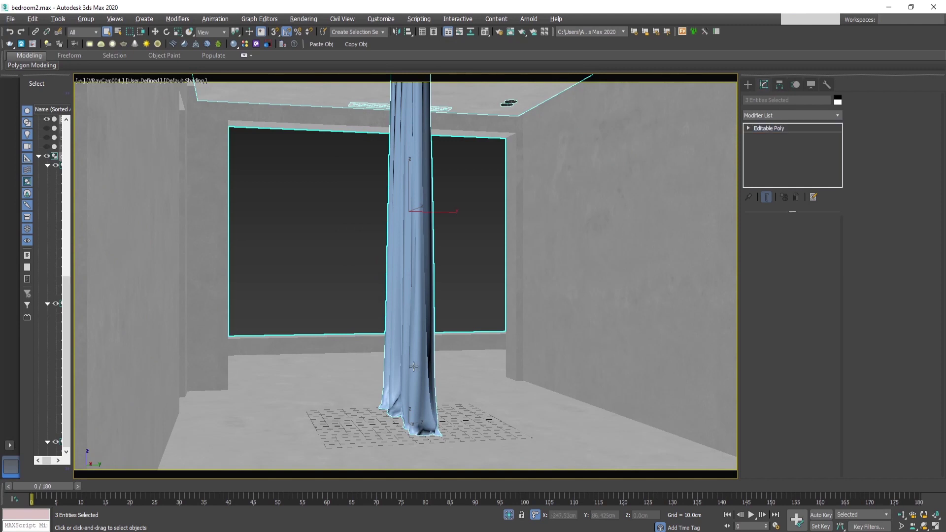
{"action": "key", "text": "e"}
{"action": "left_click_drag", "start_coordinate": [395, 212], "coordinate": [435, 210]}
{"action": "key", "text": "w"}
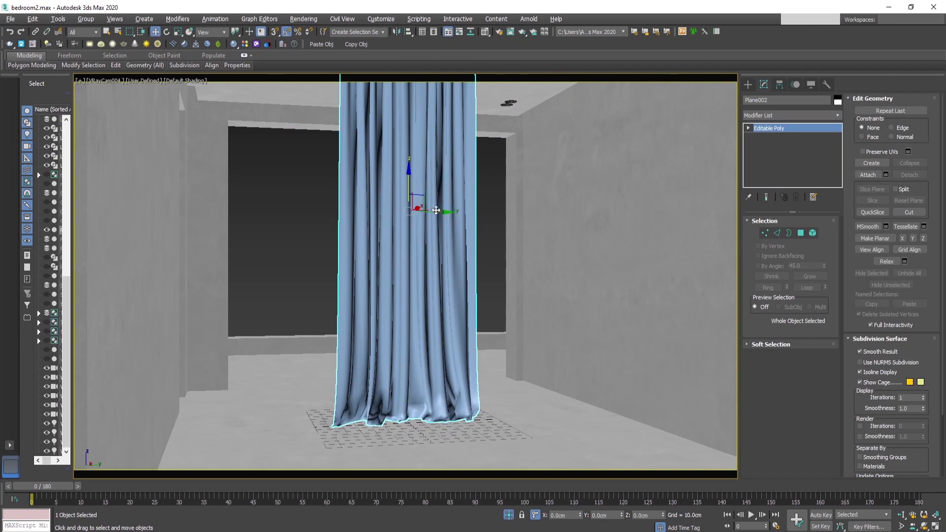
{"action": "left_click_drag", "start_coordinate": [436, 211], "coordinate": [359, 223]}
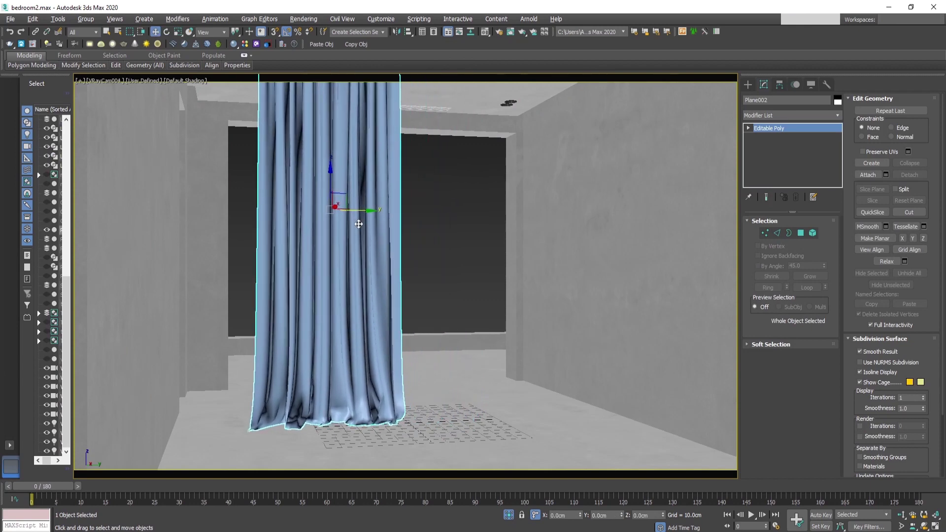
In a maximized wireframe Front view, move the curtain left to about X -178.
{"action": "key", "text": "alt+w"}
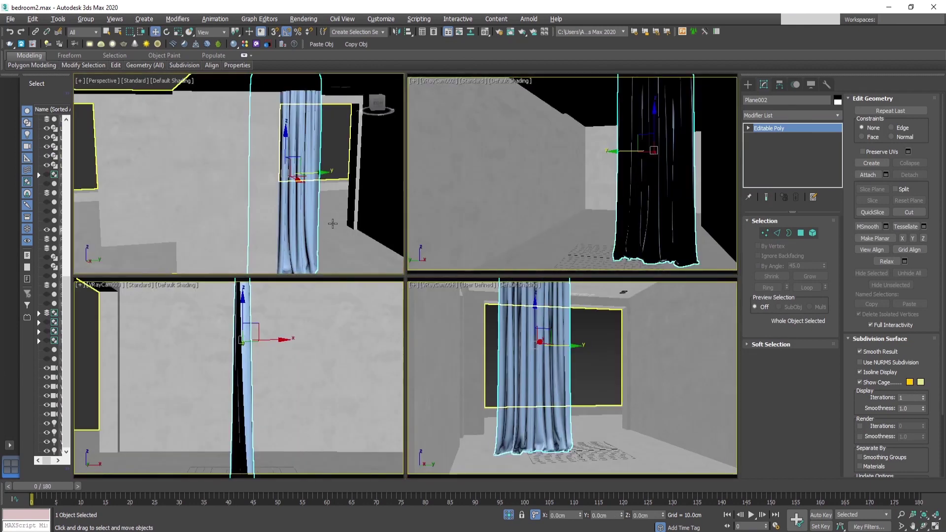
{"action": "key", "text": "f"}
{"action": "key", "text": "F3"}
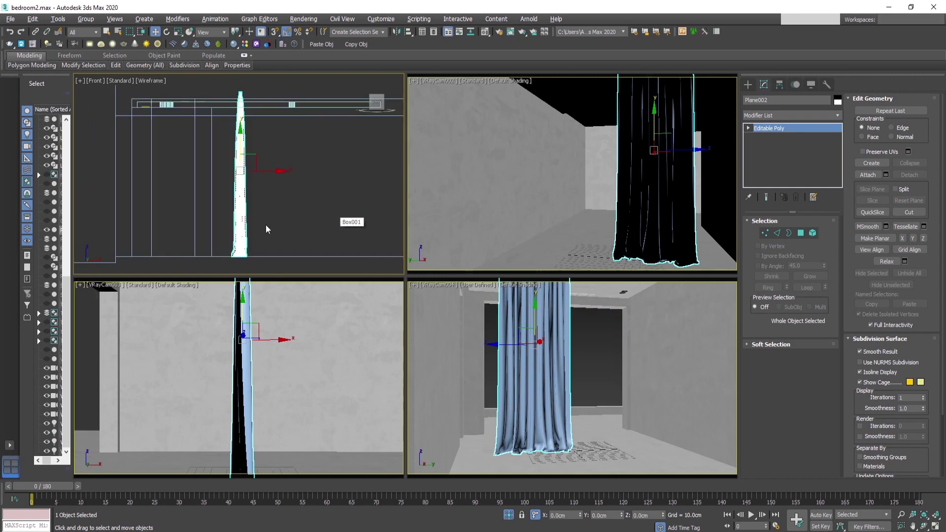
{"action": "key", "text": "alt+w"}
{"action": "middle_click_drag", "start_coordinate": [394, 309], "coordinate": [495, 295]}
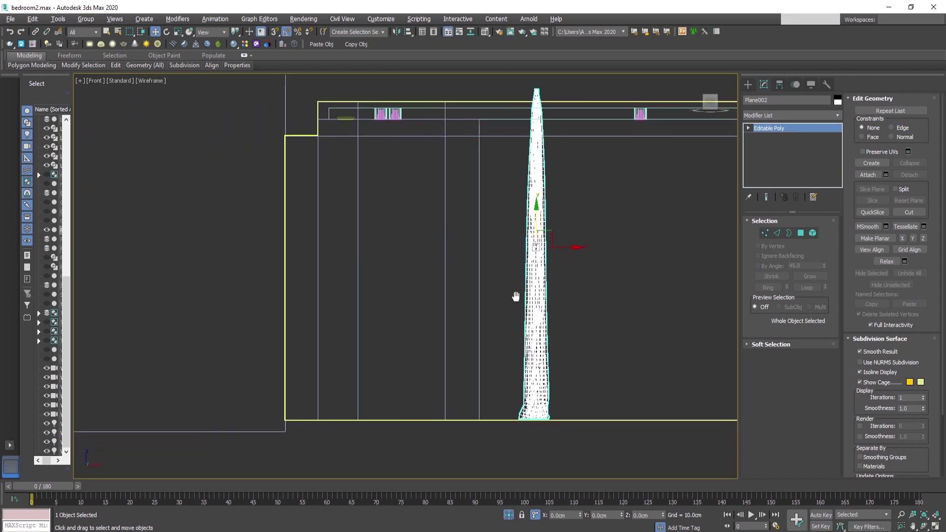
{"action": "left_click_drag", "start_coordinate": [565, 247], "coordinate": [371, 250]}
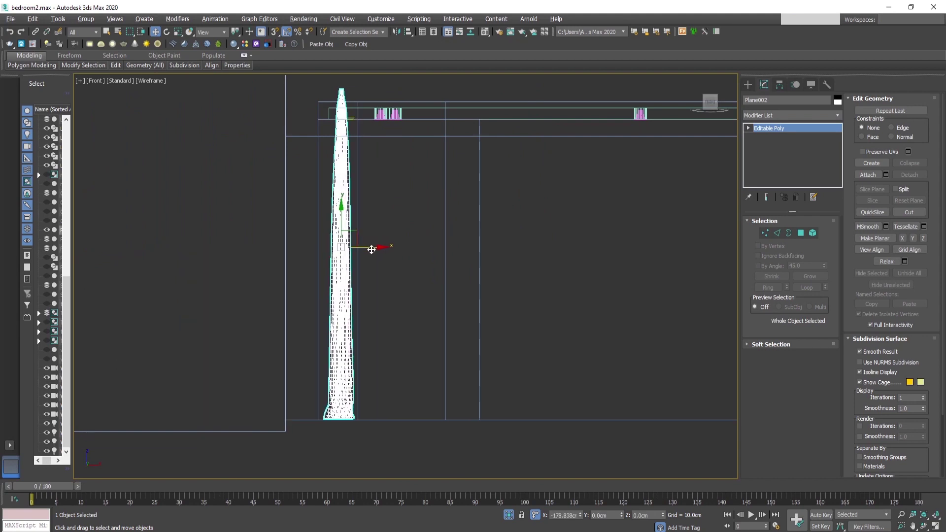
Move the curtain's pivot down to its base using Affect Pivot Only and grid snapping.
{"action": "key", "text": "r"}
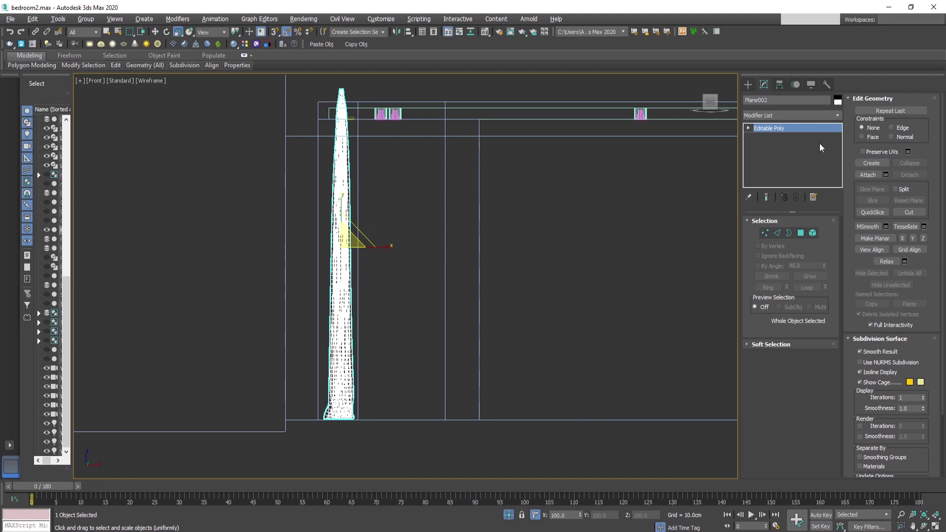
{"action": "left_click", "coordinate": [780, 86]}
{"action": "left_click", "coordinate": [791, 155]}
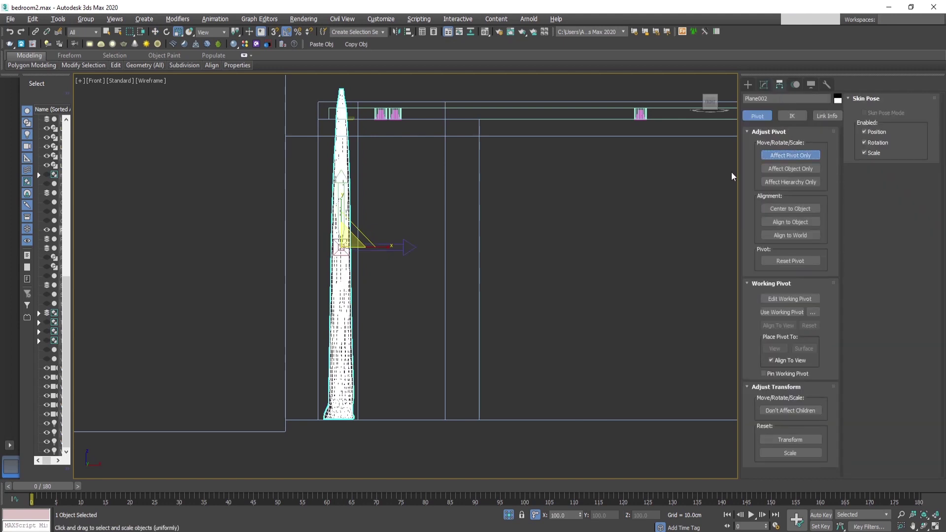
{"action": "key", "text": "w"}
{"action": "left_click_drag", "start_coordinate": [347, 217], "coordinate": [362, 419]}
{"action": "key", "text": "s"}
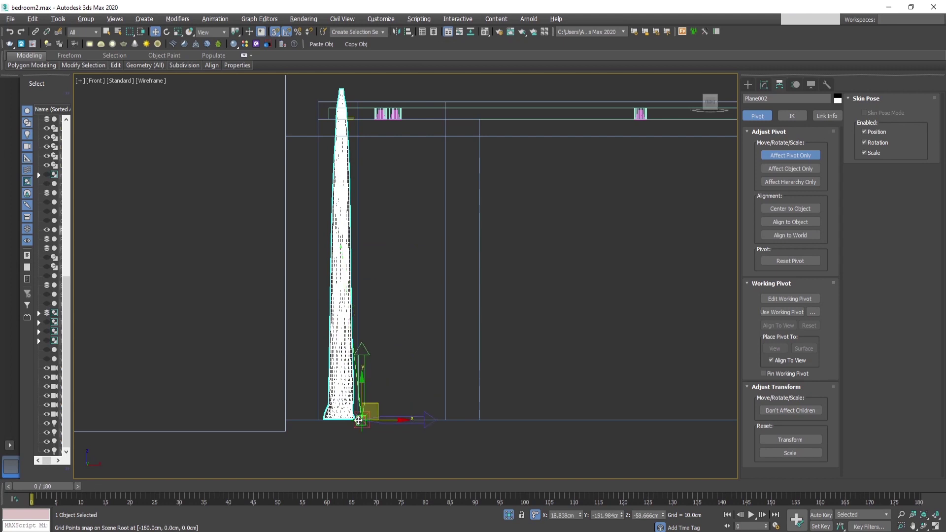
{"action": "scroll", "coordinate": [347, 430], "scroll_direction": "up", "scroll_amount": 5}
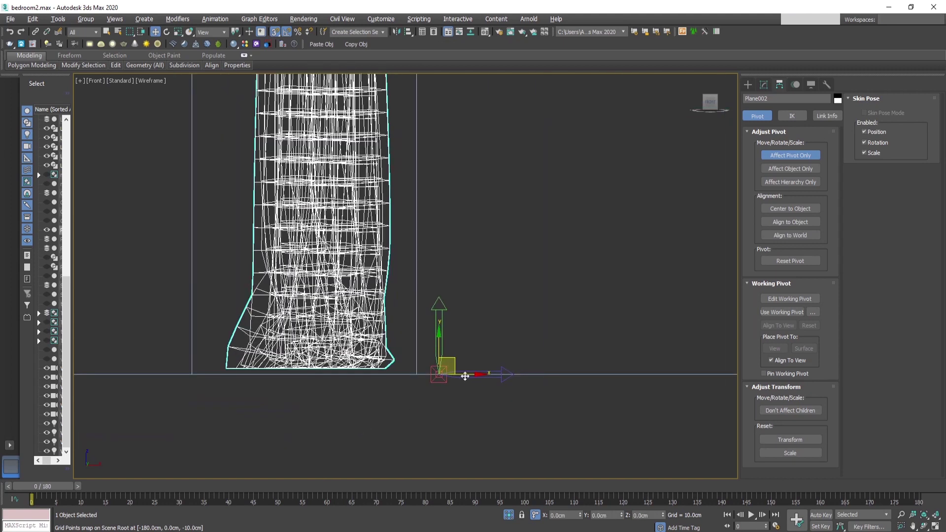
{"action": "left_click_drag", "start_coordinate": [464, 376], "coordinate": [335, 380]}
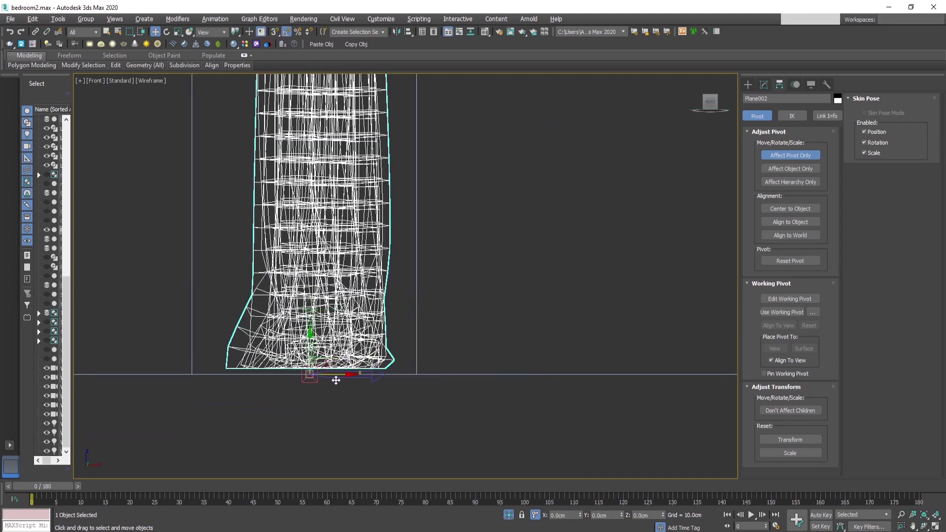
Scale the curtain slightly from its base, then undo a trial scale in the camera view.
{"action": "key", "text": "r"}
{"action": "left_click", "coordinate": [781, 155]}
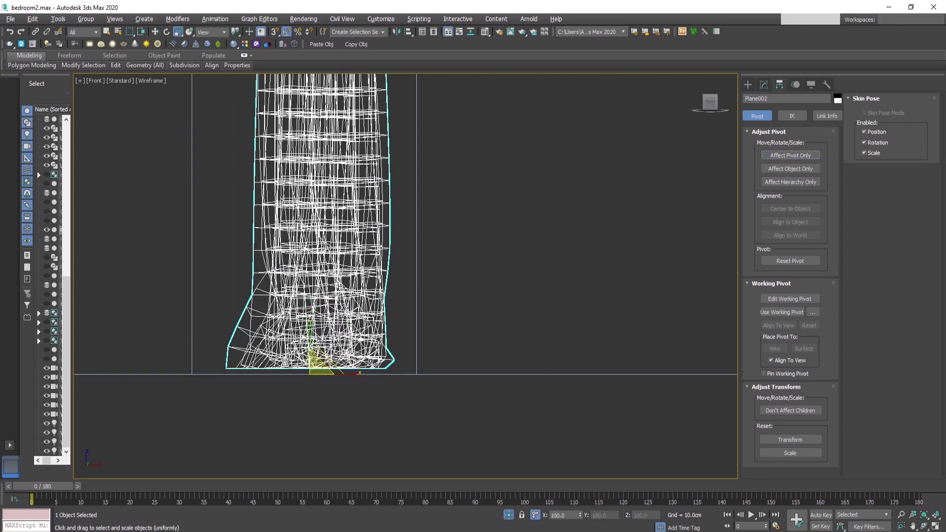
{"action": "left_click_drag", "start_coordinate": [312, 371], "coordinate": [311, 376]}
{"action": "scroll", "coordinate": [311, 377], "scroll_direction": "down", "scroll_amount": 10}
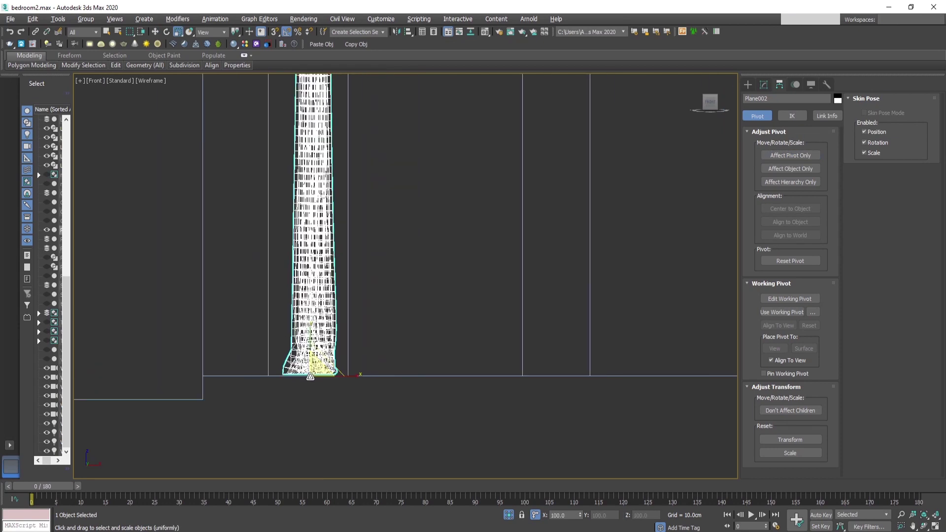
{"action": "scroll", "coordinate": [310, 375], "scroll_direction": "up", "scroll_amount": 4}
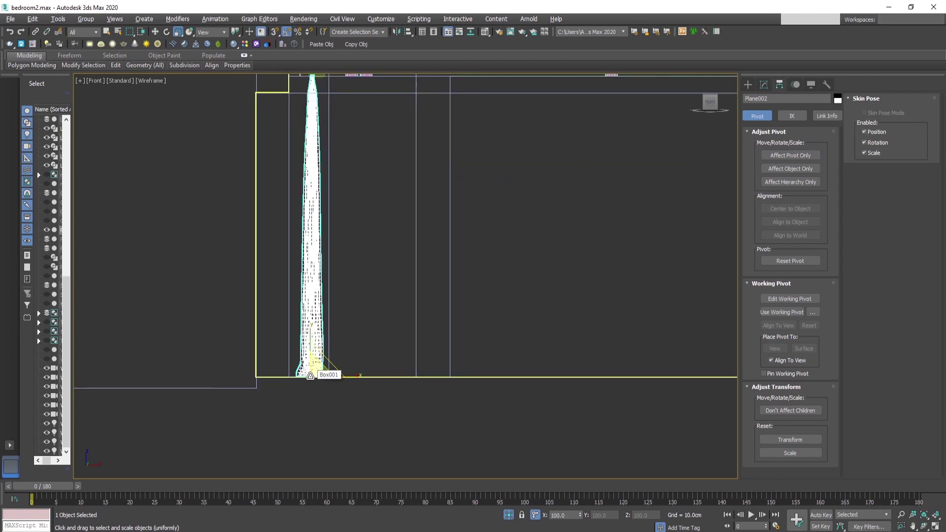
{"action": "key", "text": "alt+w"}
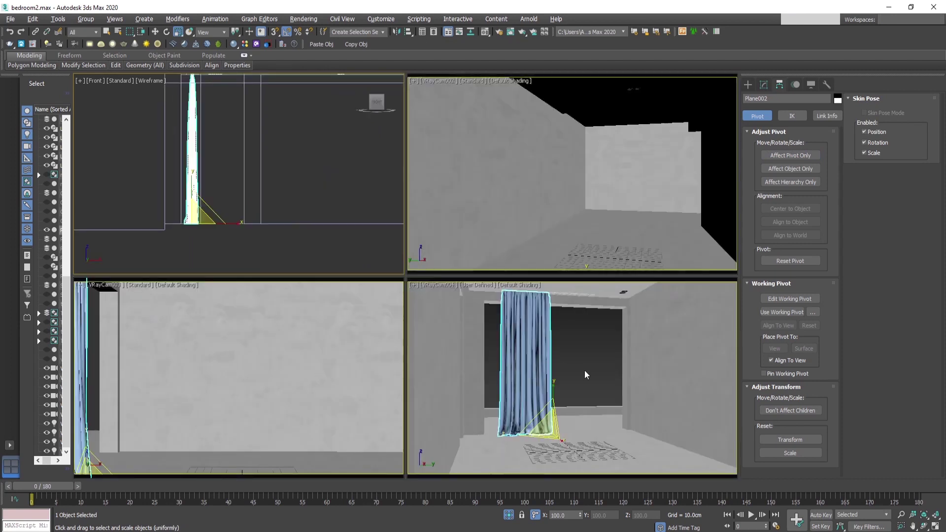
{"action": "left_click_drag", "start_coordinate": [562, 435], "coordinate": [554, 428]}
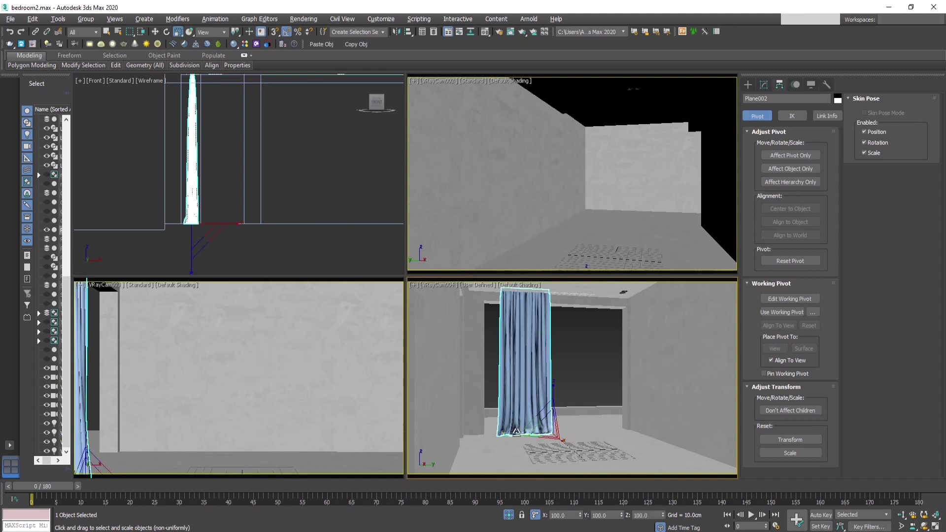
{"action": "key", "text": "ctrl+z"}
{"action": "key", "text": "ctrl+z"}
{"action": "key", "text": "ctrl+z"}
{"action": "key", "text": "w"}
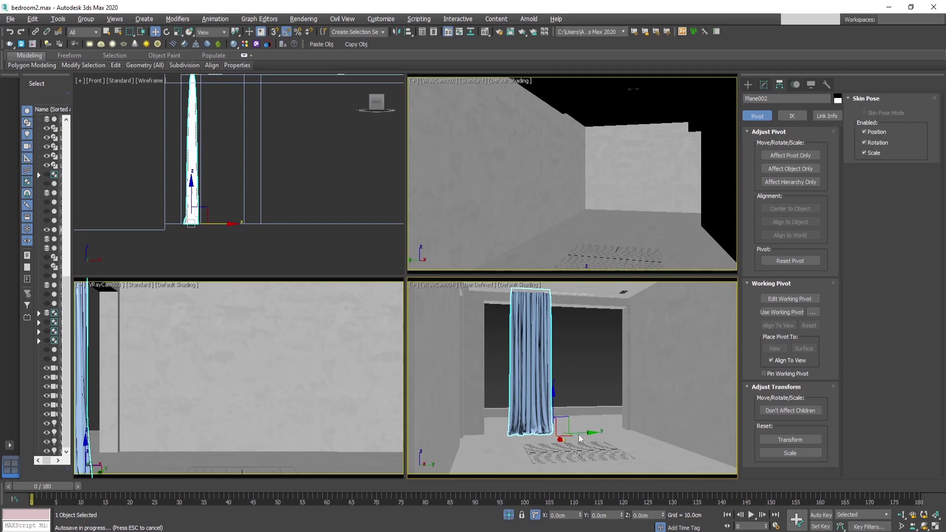
Exit isolation and nudge the curtain left and slightly down in the maximized camera view.
{"action": "left_click", "coordinate": [509, 516]}
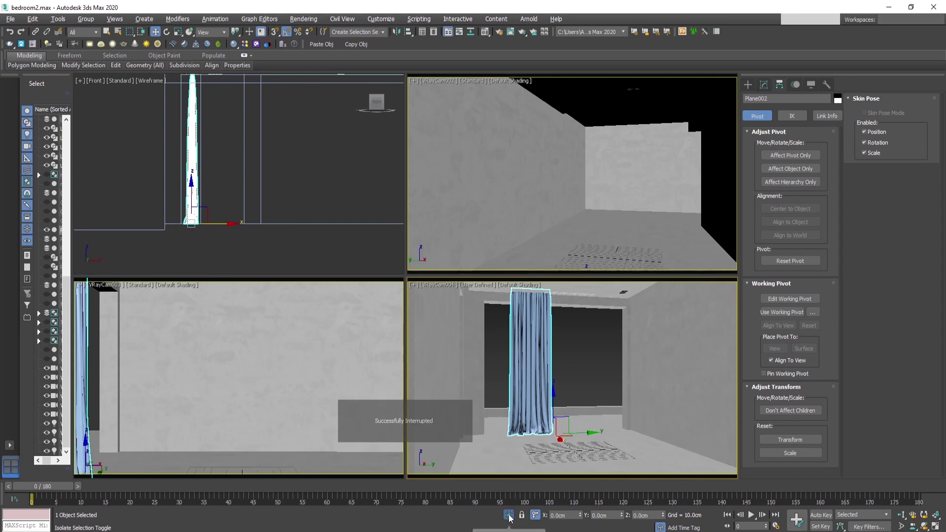
{"action": "left_click_drag", "start_coordinate": [575, 434], "coordinate": [559, 435]}
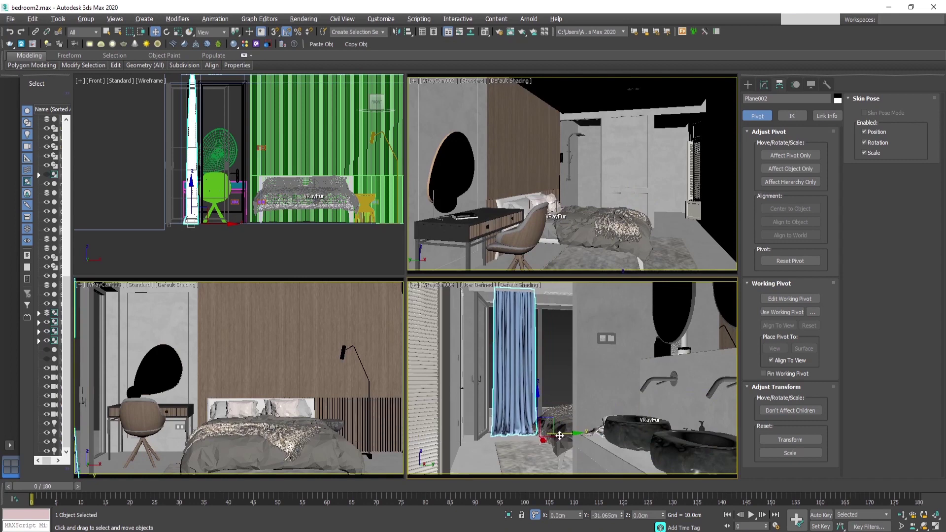
{"action": "key", "text": "alt+w"}
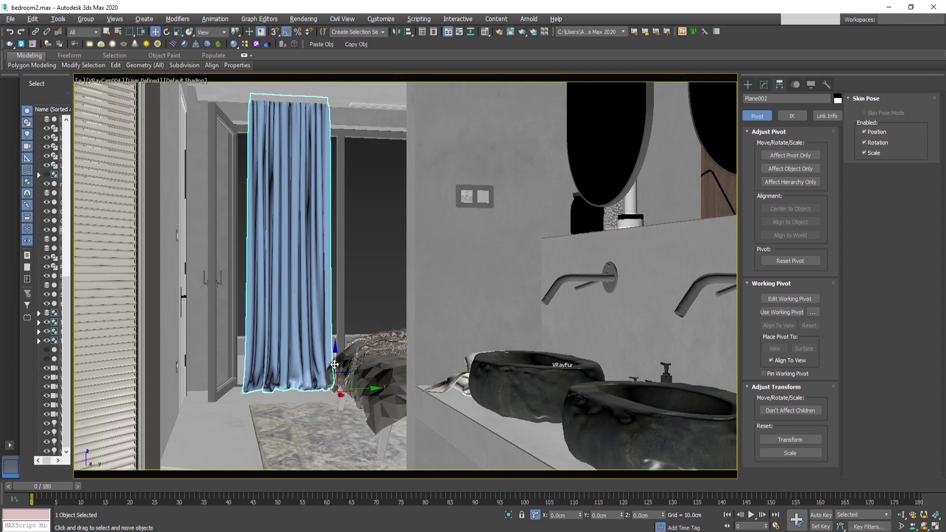
{"action": "left_click_drag", "start_coordinate": [334, 364], "coordinate": [335, 364]}
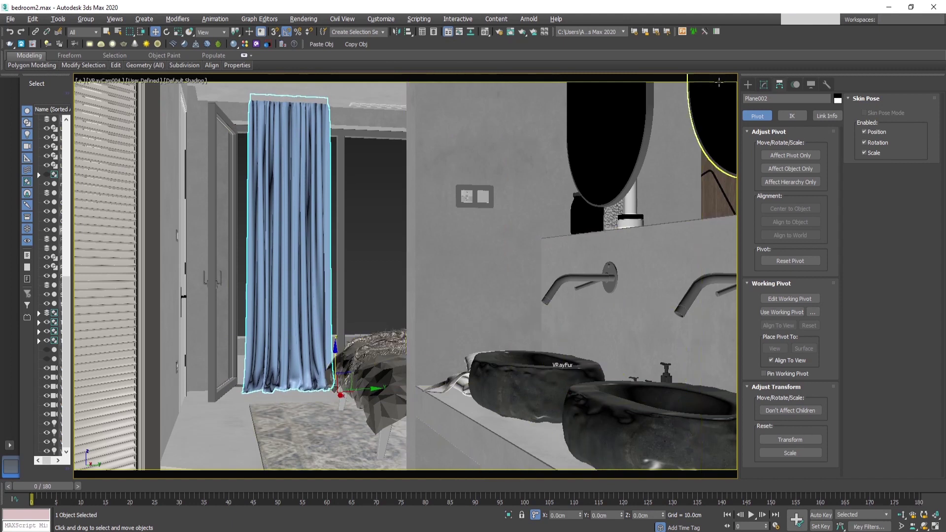
Assign the fabric material to the curtain from the Material Editor.
{"action": "key", "text": "m"}
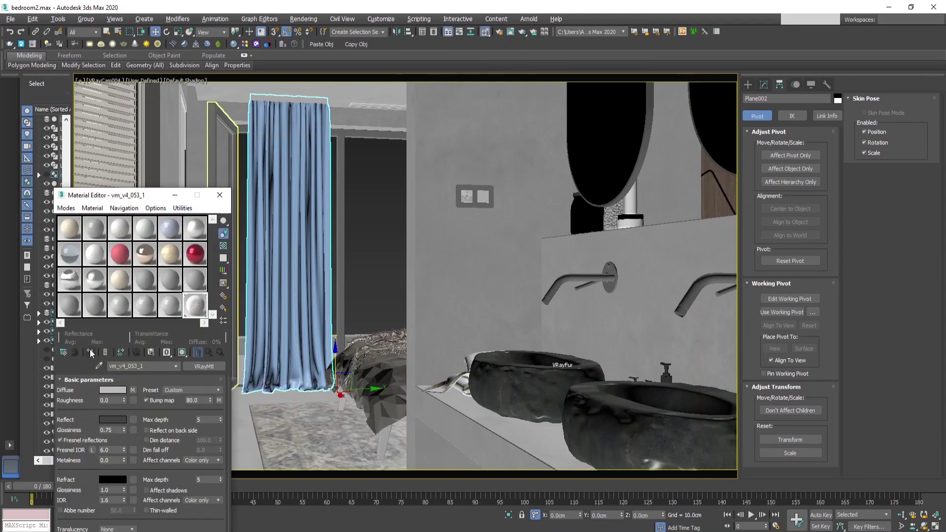
{"action": "left_click", "coordinate": [220, 195]}
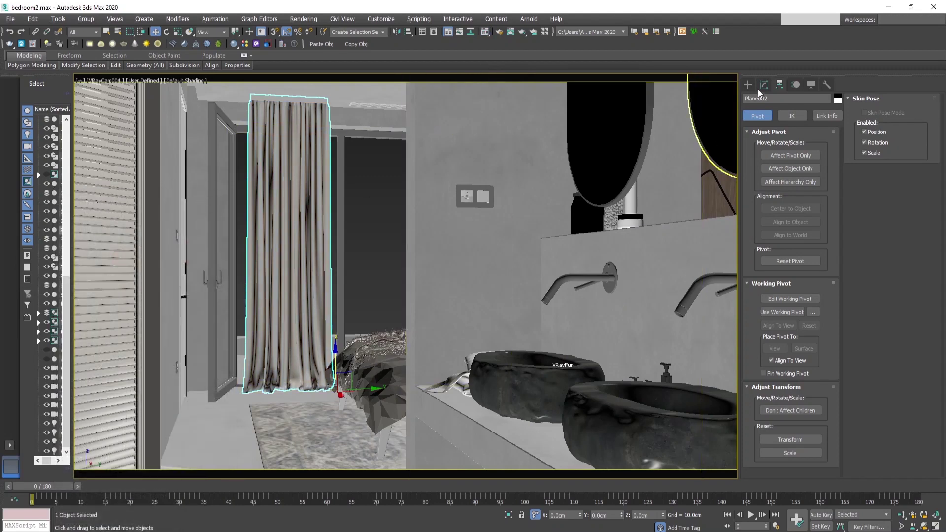
{"action": "left_click", "coordinate": [764, 84]}
Add a UVW Map modifier with Box mapping, 100 cm length, width and height.
{"action": "left_click", "coordinate": [837, 115]}
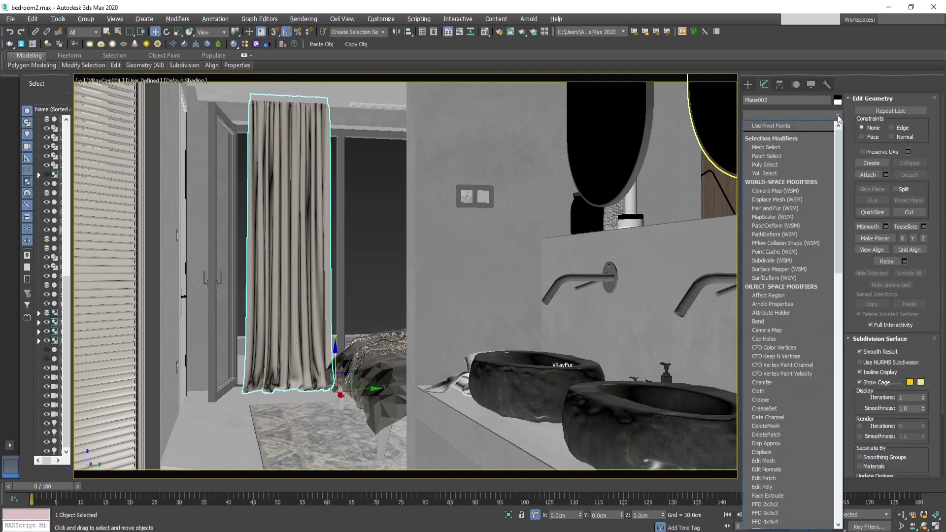
{"action": "key", "text": "u"}
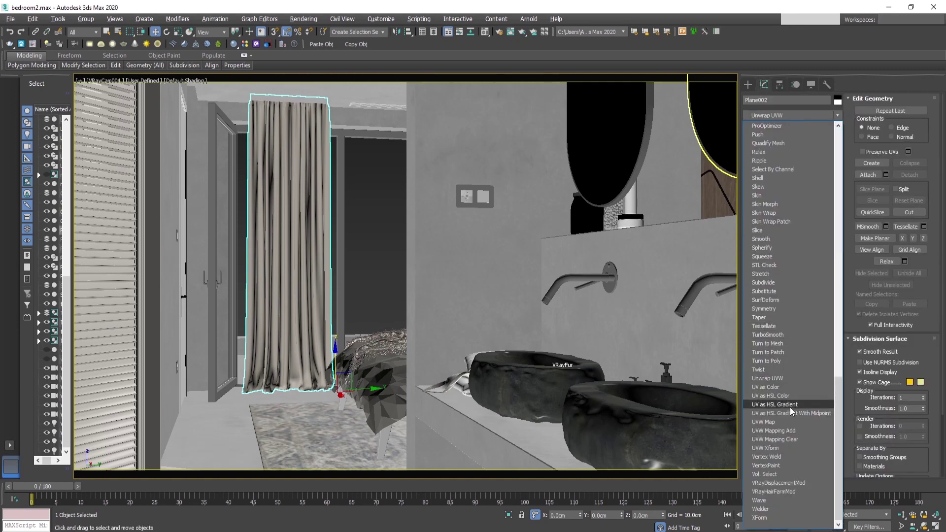
{"action": "left_click", "coordinate": [774, 422]}
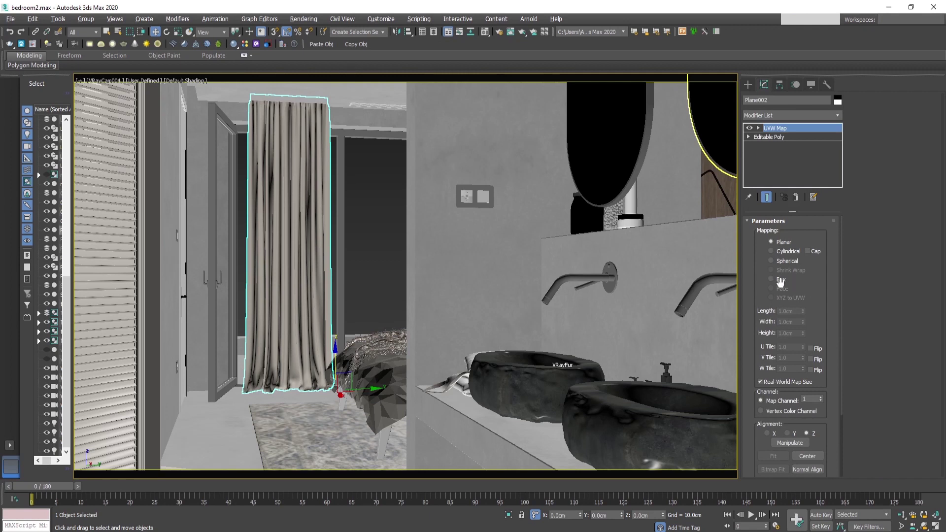
{"action": "left_click", "coordinate": [780, 382]}
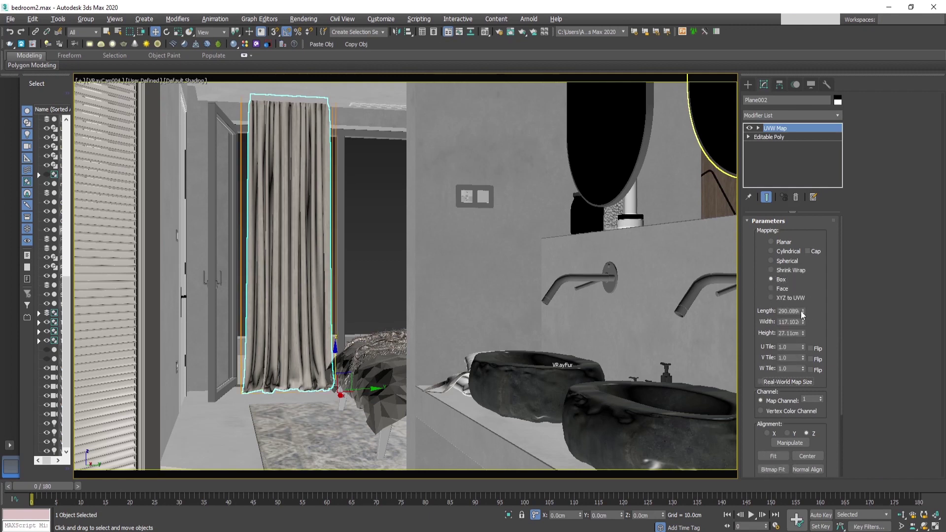
{"action": "left_click", "coordinate": [790, 316]}
{"action": "type", "text": "100"}
{"action": "key", "text": "Tab"}
{"action": "type", "text": "10"}
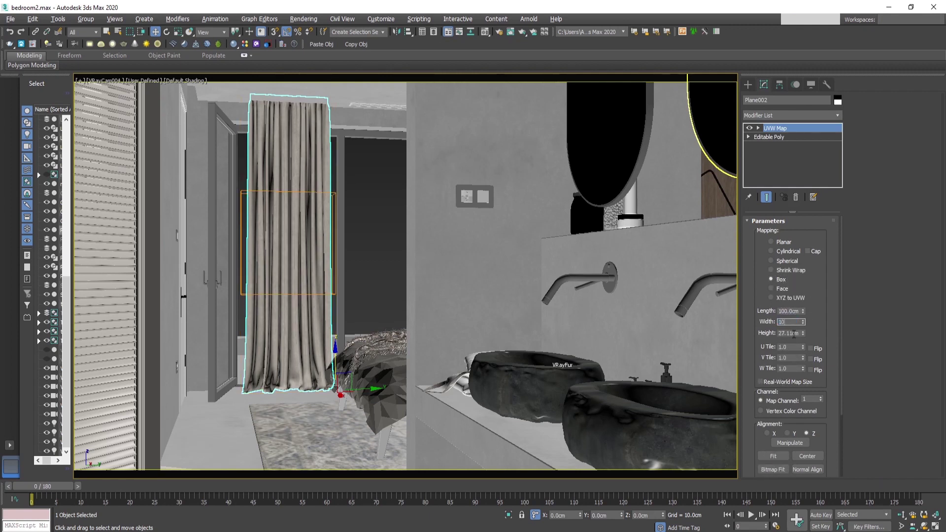
{"action": "type", "text": "0"}
{"action": "key", "text": "Tab"}
{"action": "type", "text": "100"}
{"action": "key", "text": "Return"}
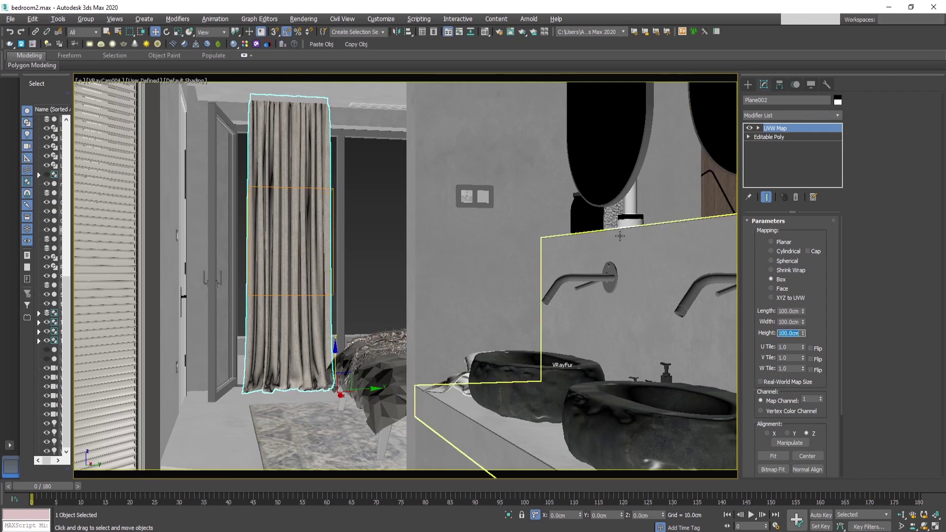
Add a Point Cache modifier loading Curtain_01.pc2 and play the curtain animation.
{"action": "left_click", "coordinate": [837, 115]}
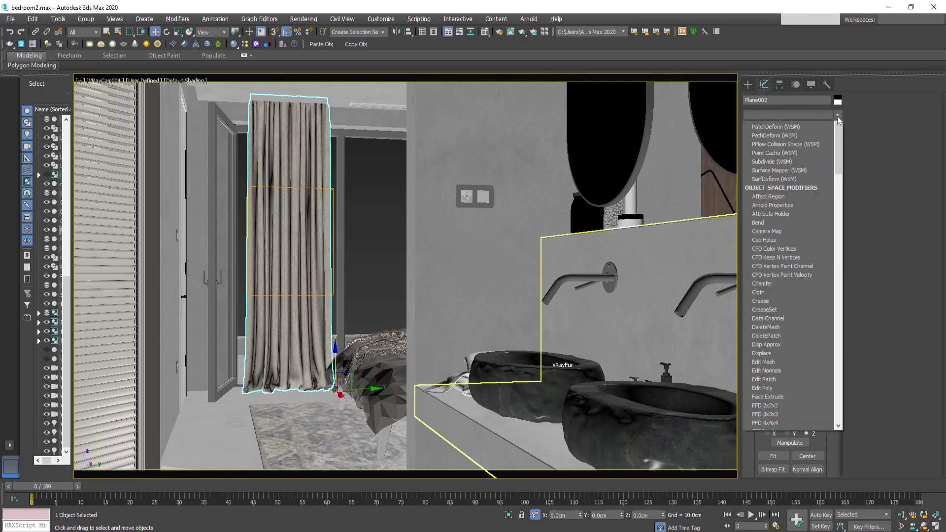
{"action": "scroll", "coordinate": [781, 416], "scroll_direction": "down", "scroll_amount": 3}
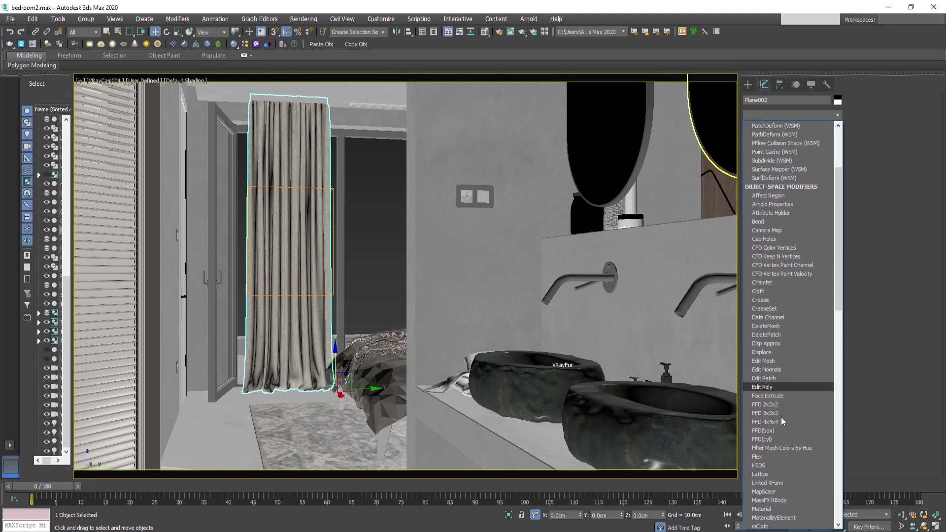
{"action": "key", "text": "p"}
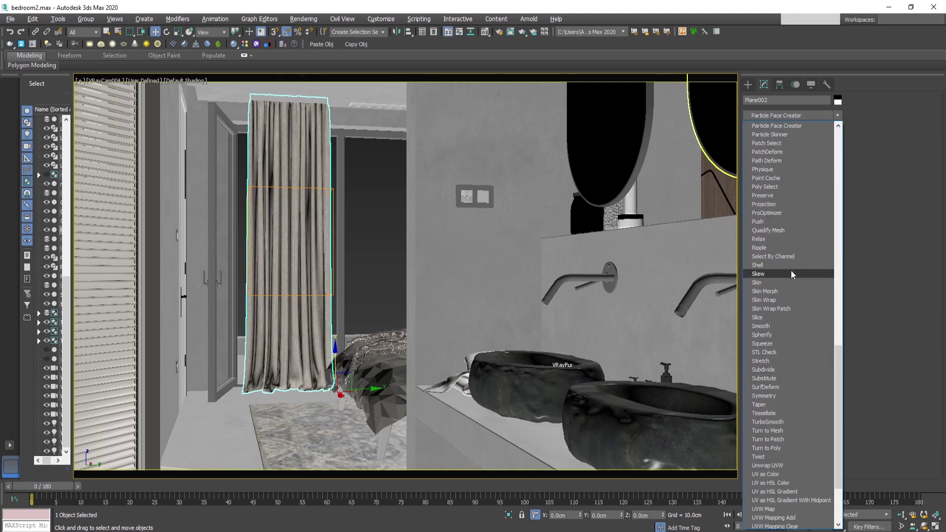
{"action": "left_click", "coordinate": [770, 178]}
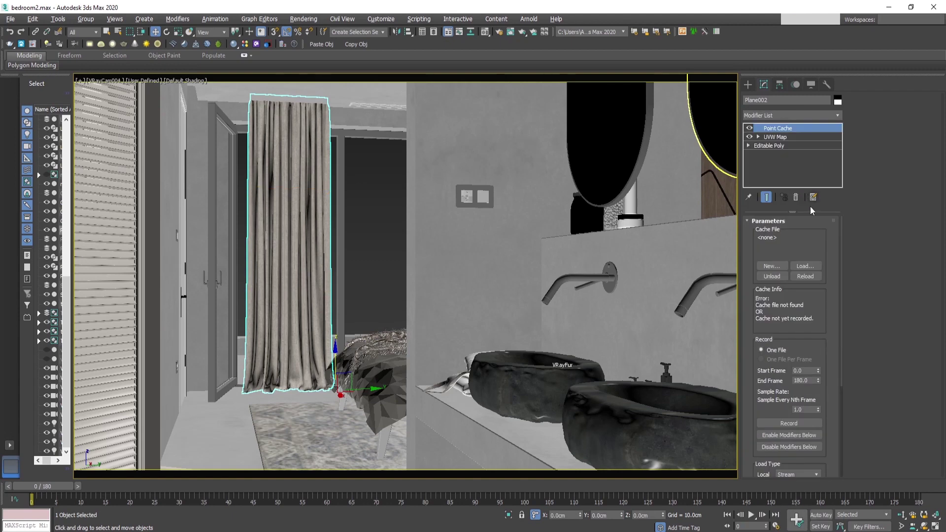
{"action": "left_click", "coordinate": [805, 266]}
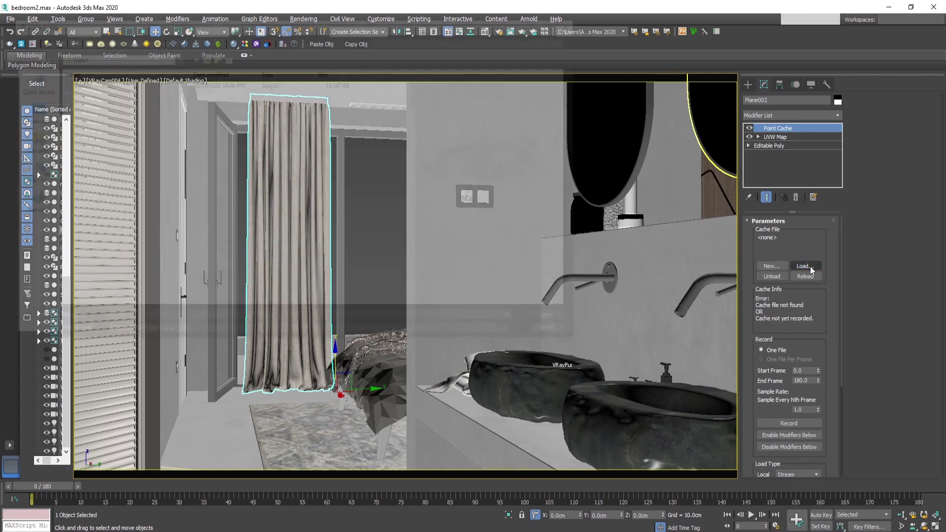
{"action": "double_click", "coordinate": [82, 83]}
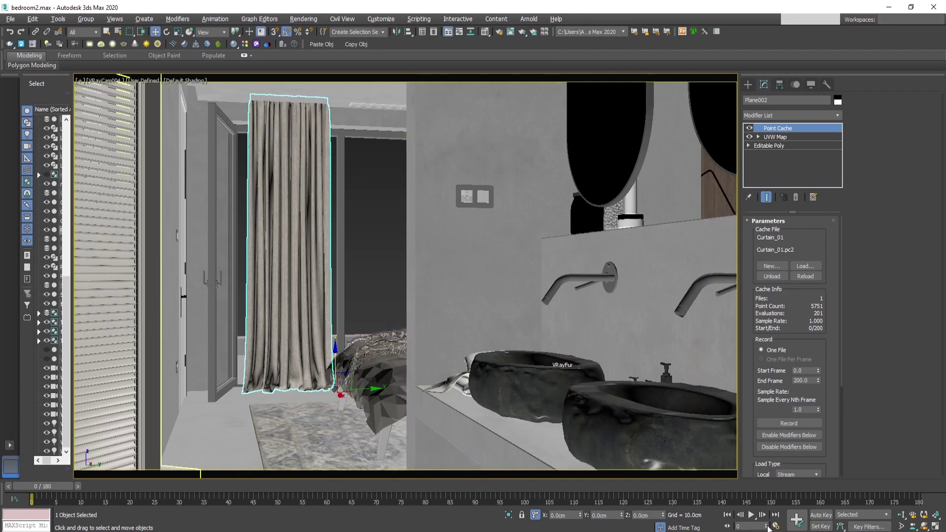
{"action": "left_click", "coordinate": [752, 515]}
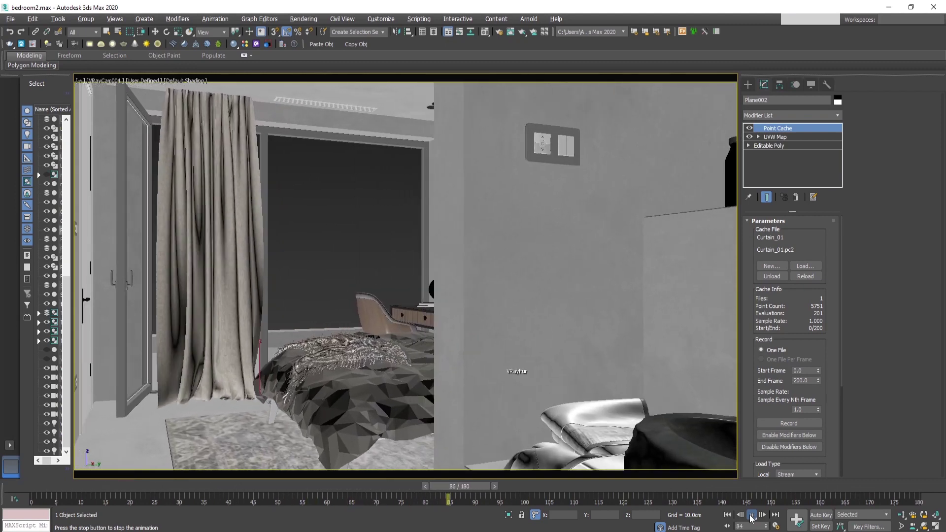
Stop playback, scale the curtain to 95% on Y, and shift it slightly left.
{"action": "left_click", "coordinate": [753, 517]}
{"action": "key", "text": "w"}
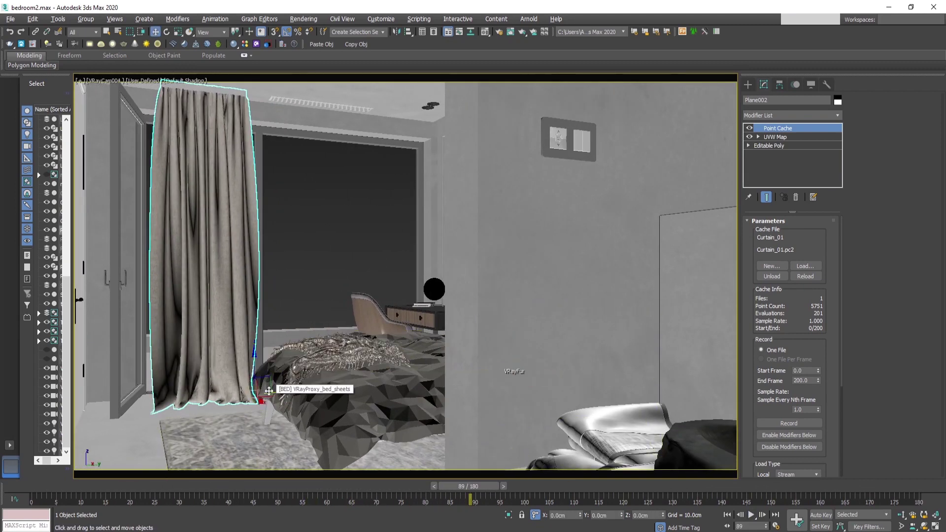
{"action": "key", "text": "r"}
{"action": "left_click_drag", "start_coordinate": [212, 398], "coordinate": [216, 396]}
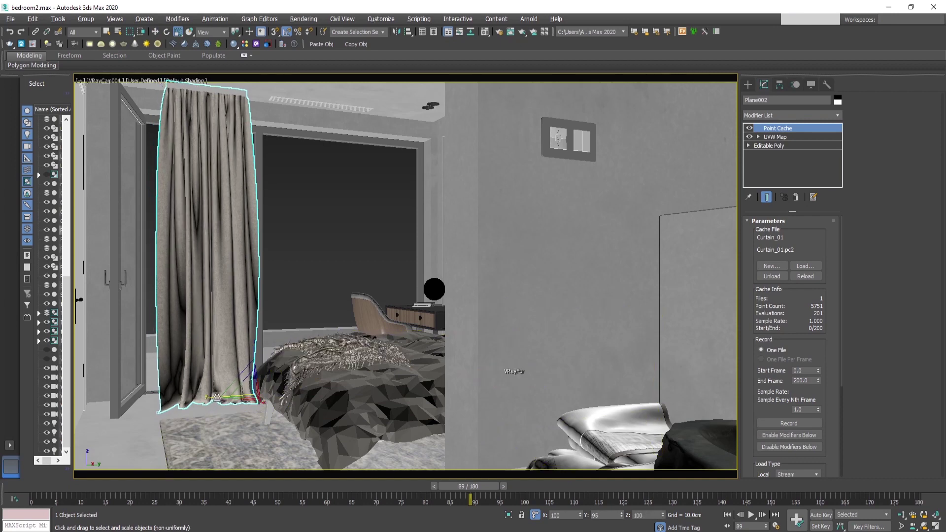
{"action": "key", "text": "w"}
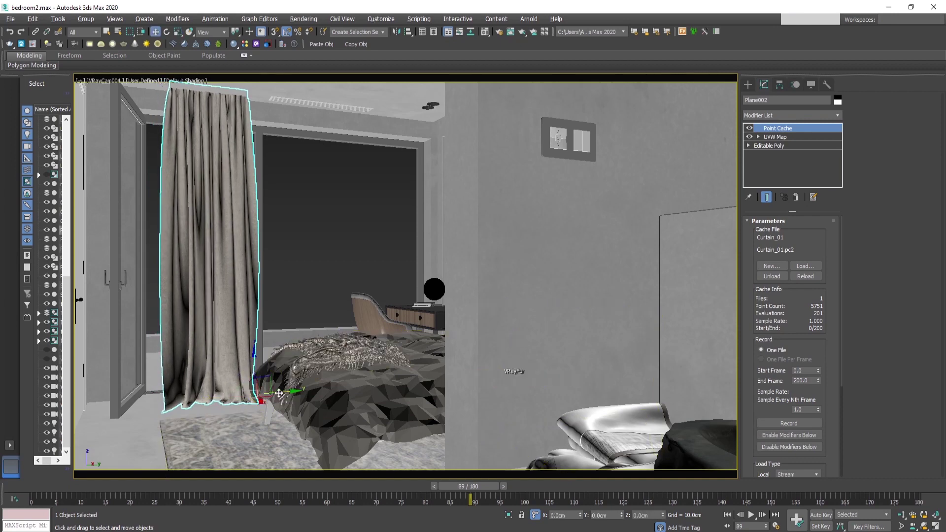
{"action": "left_click_drag", "start_coordinate": [279, 394], "coordinate": [273, 394]}
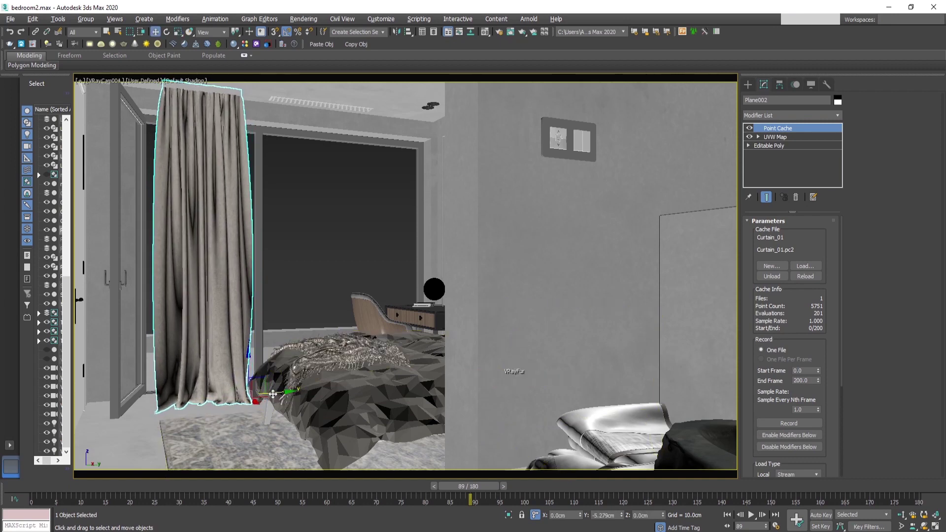
Scrub the time slider back toward frame 0 to check the curtain at several frames.
{"action": "left_click_drag", "start_coordinate": [470, 492], "coordinate": [301, 474]}
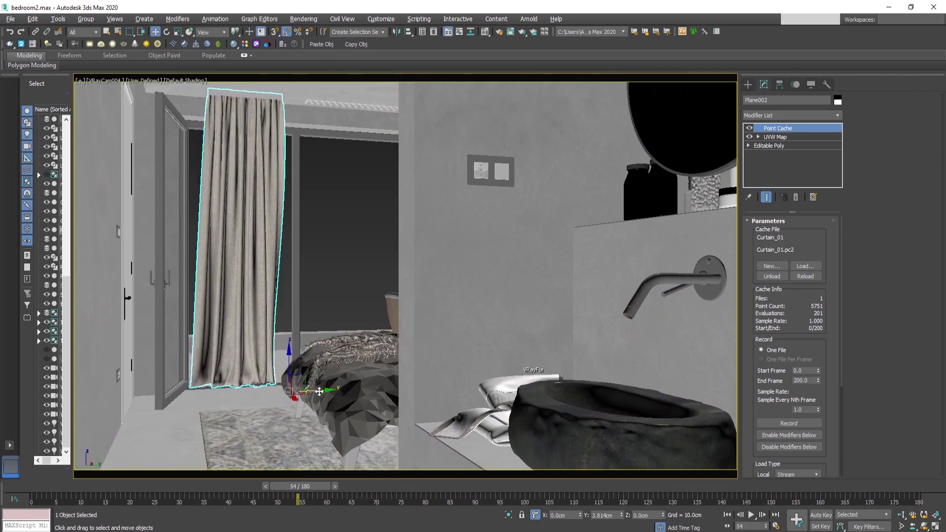
{"action": "left_click_drag", "start_coordinate": [299, 486], "coordinate": [17, 465]}
{"action": "left_click_drag", "start_coordinate": [107, 468], "coordinate": [20, 489]}
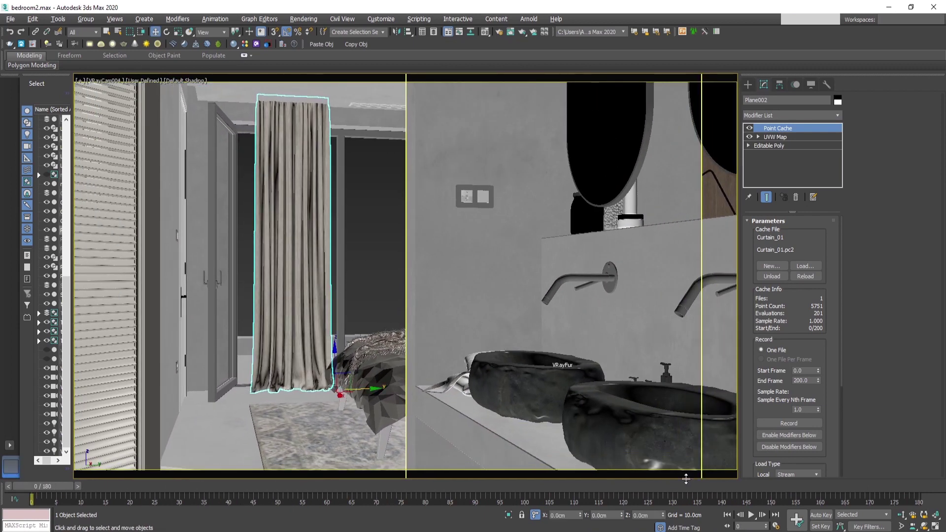
Play back the cached curtain animation to watch the fabric blowing beside the window.
{"action": "left_click", "coordinate": [750, 514]}
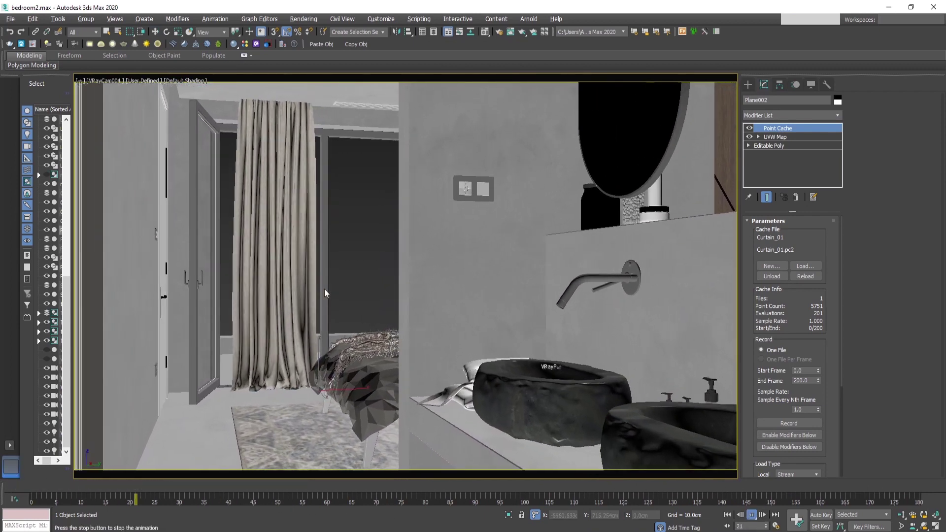